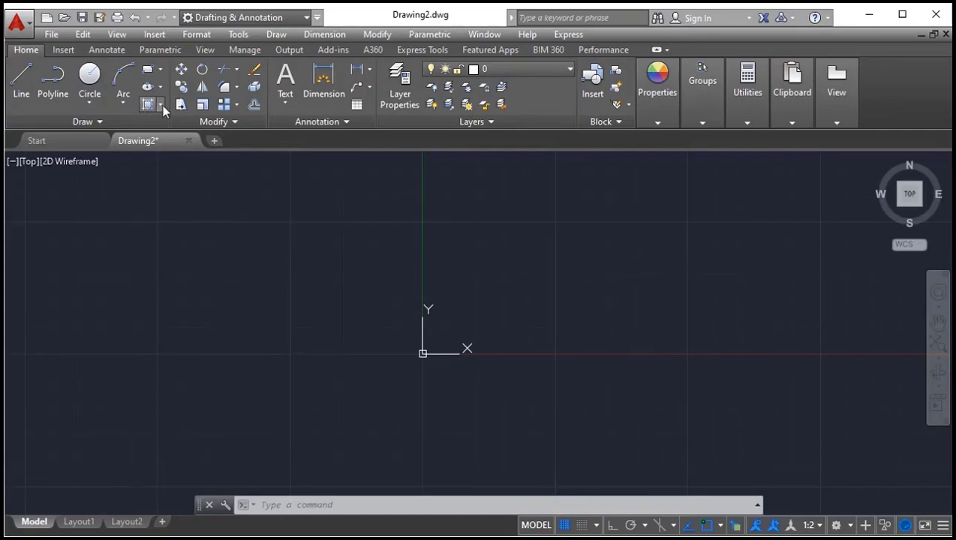
left_click(163, 106)
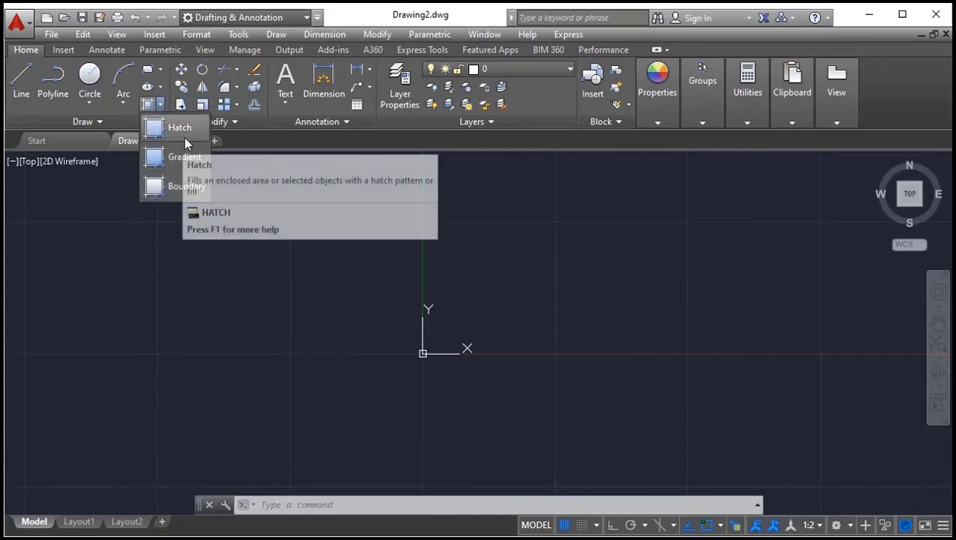
left_click(313, 155)
left_click(276, 35)
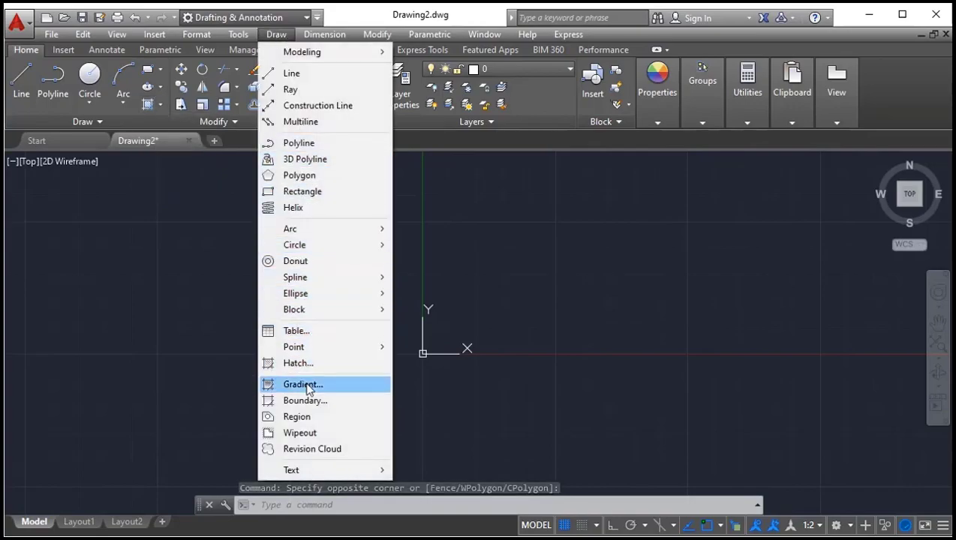
left_click(582, 303)
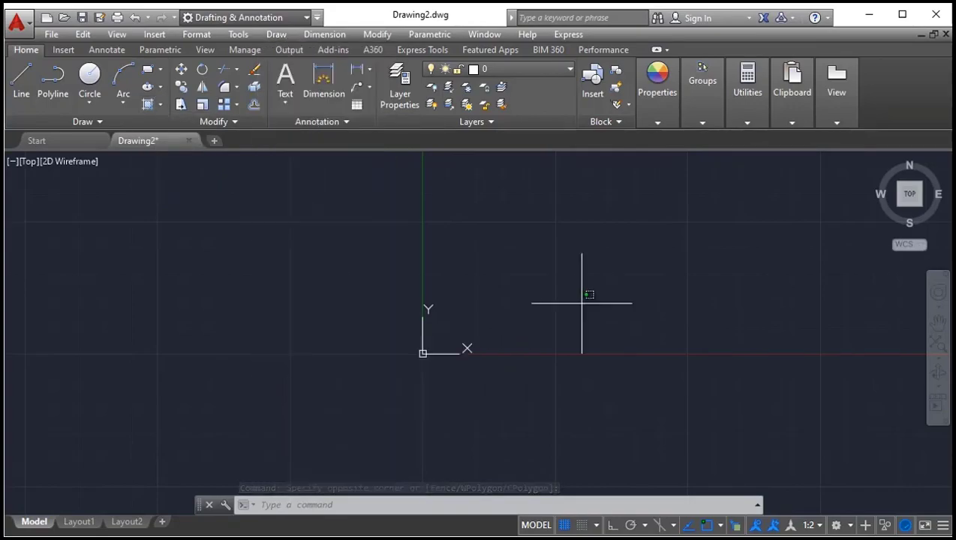
left_click(450, 257)
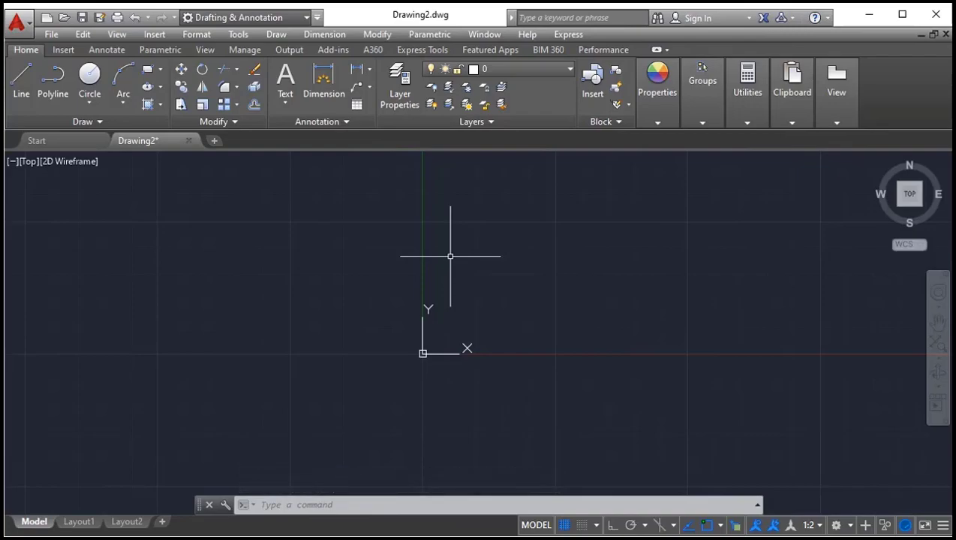
left_click(159, 105)
left_click(158, 105)
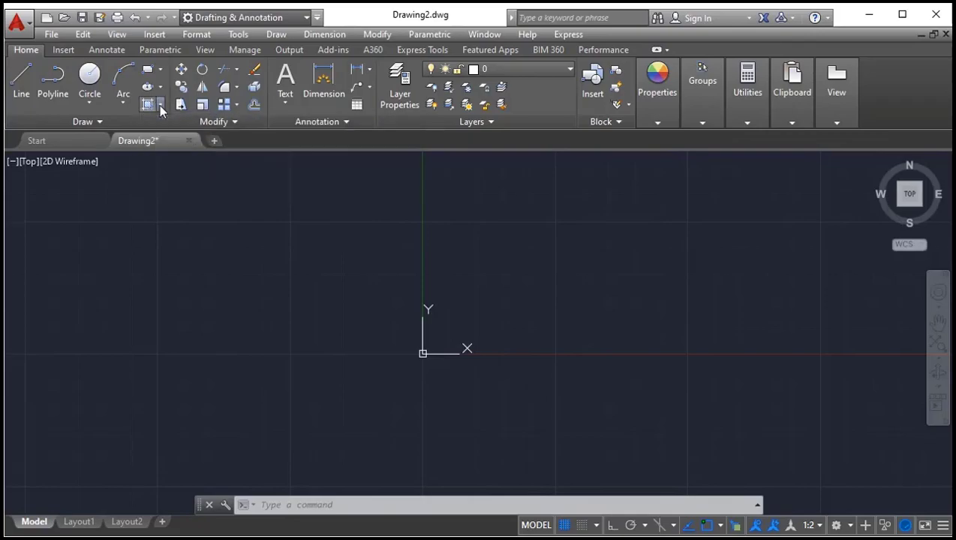
Start the Hatch command and review its settings in the Hatch and Gradient dialog, closing it without changes.
type("h")
key("Return")
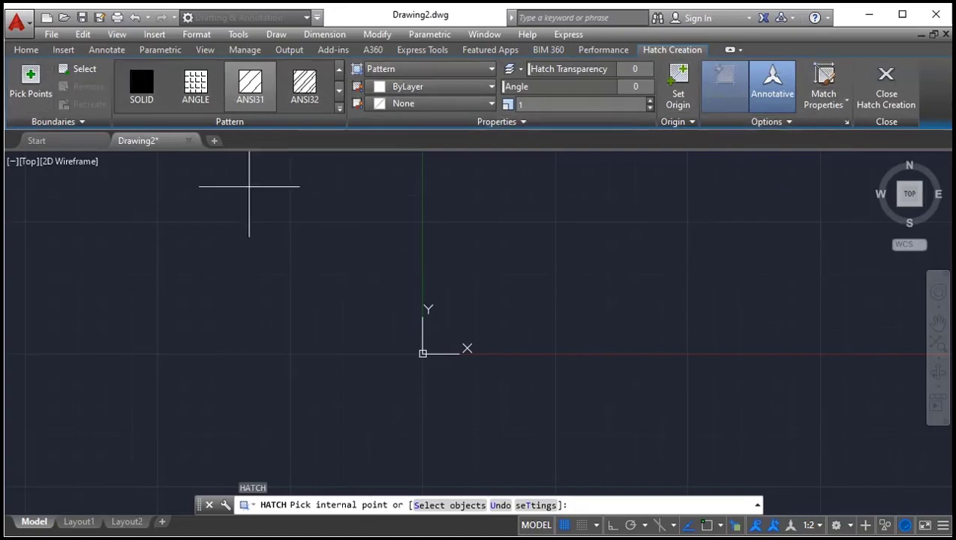
left_click(539, 507)
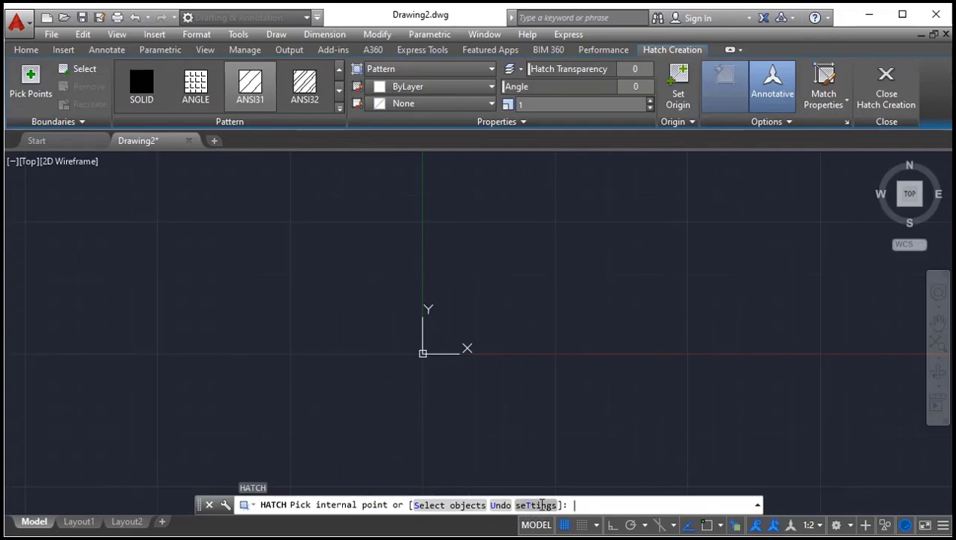
mouse_move(464, 57)
left_mouse_down()
mouse_move(628, 8)
mouse_move(658, 65)
left_mouse_up()
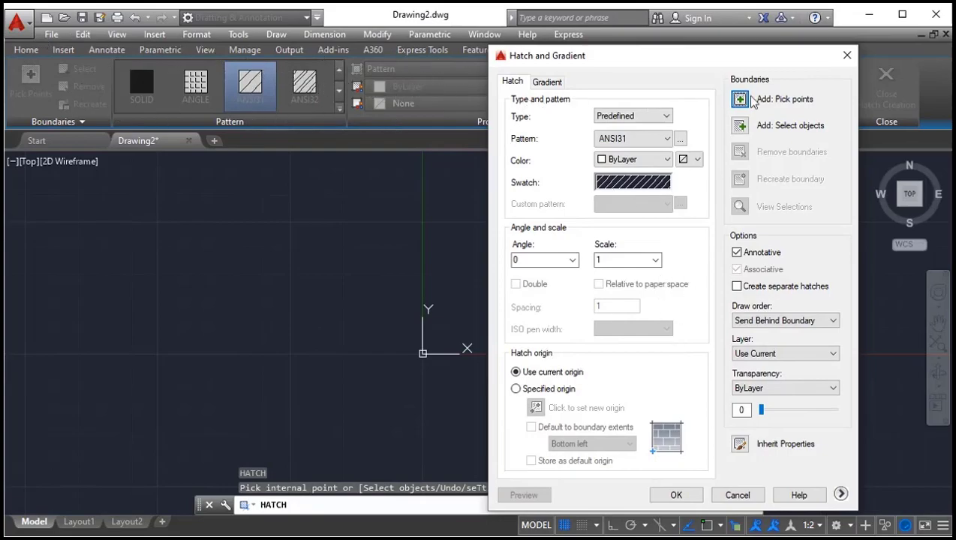
left_click(847, 55)
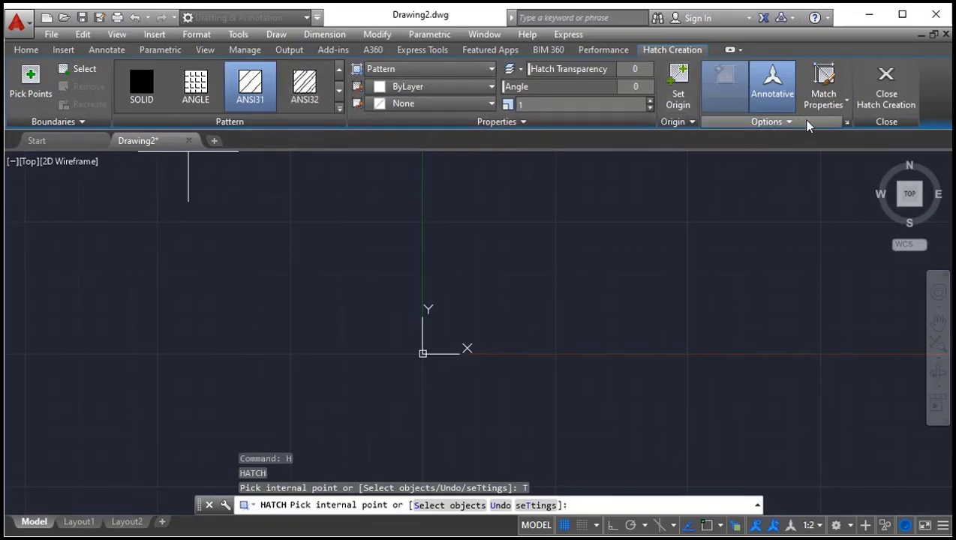
Browse the available hatch patterns and set the hatch type to Solid.
left_click(339, 112)
scroll(341, 105, "down", 1)
left_click_drag(343, 99, 341, 171)
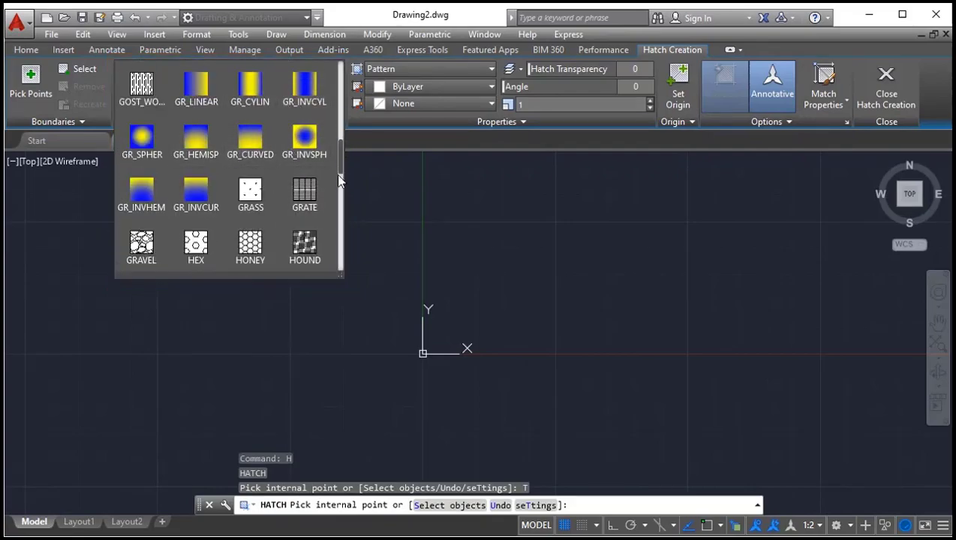
left_click(385, 69)
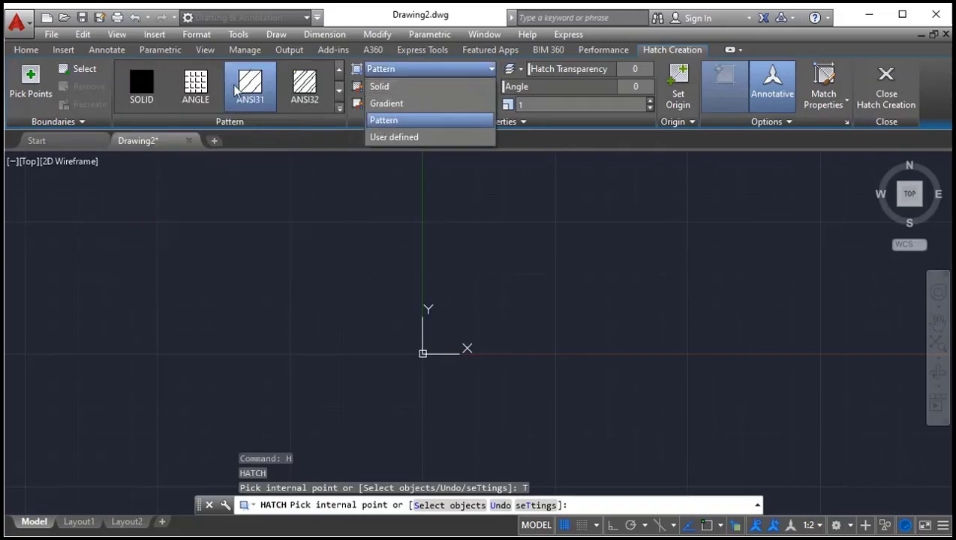
left_click(381, 86)
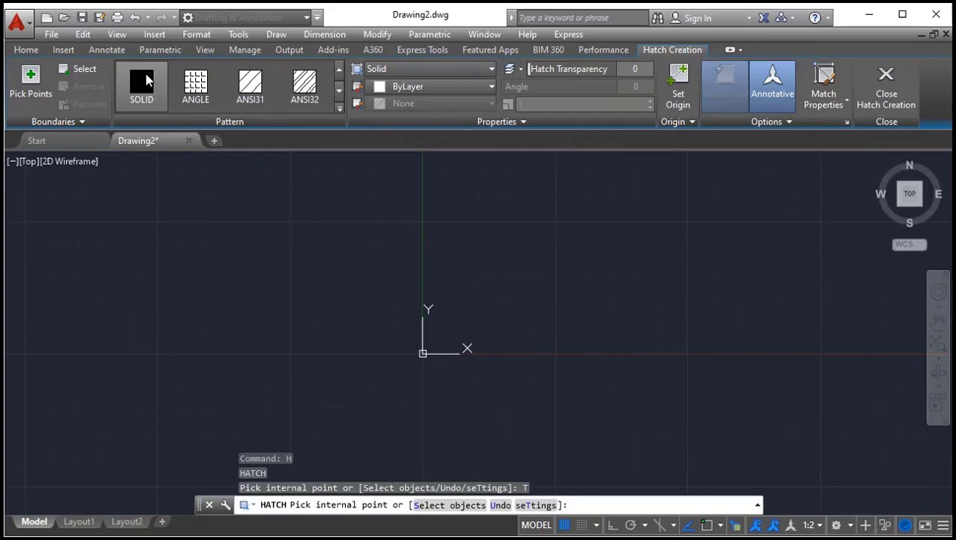
Set the hatch type to Gradient with the GR_LINEAR pattern.
left_click(410, 72)
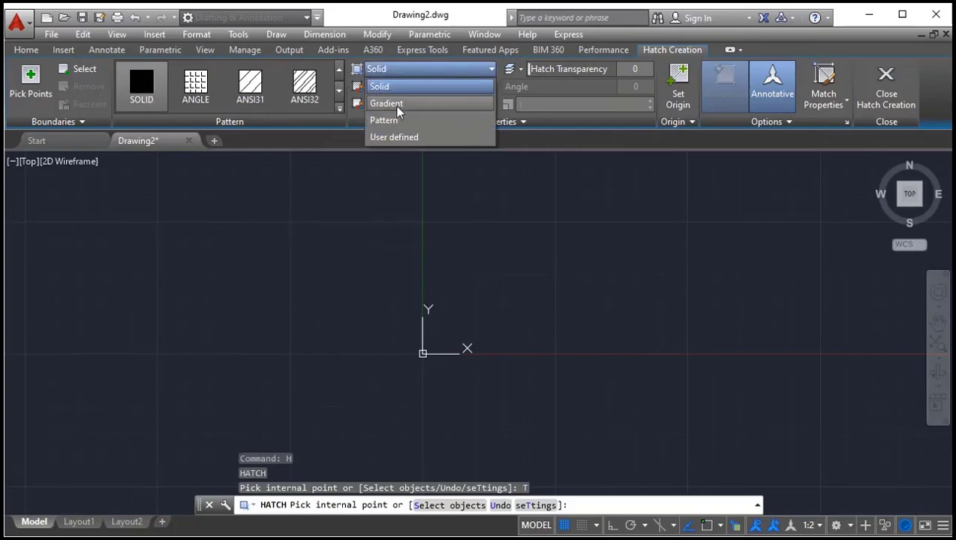
left_click(397, 104)
left_click(339, 108)
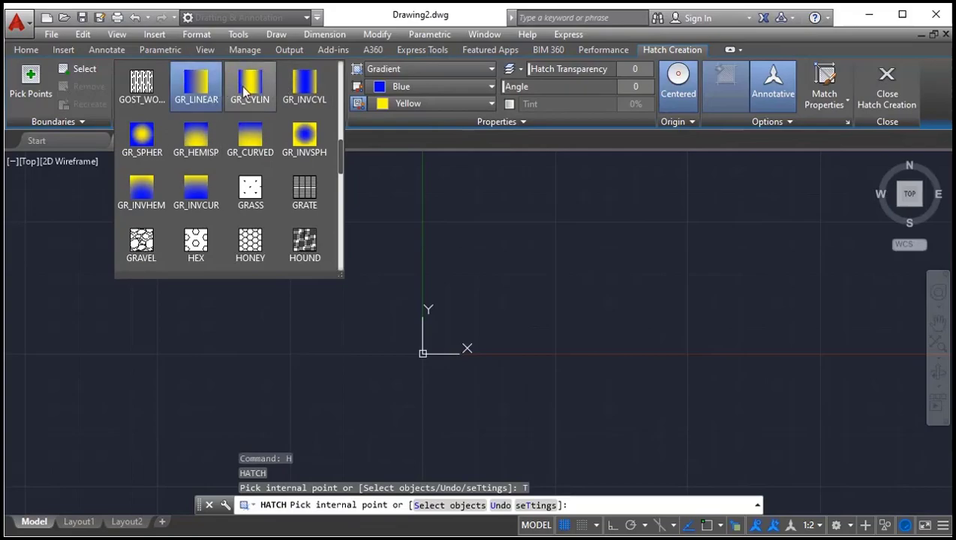
left_click(195, 93)
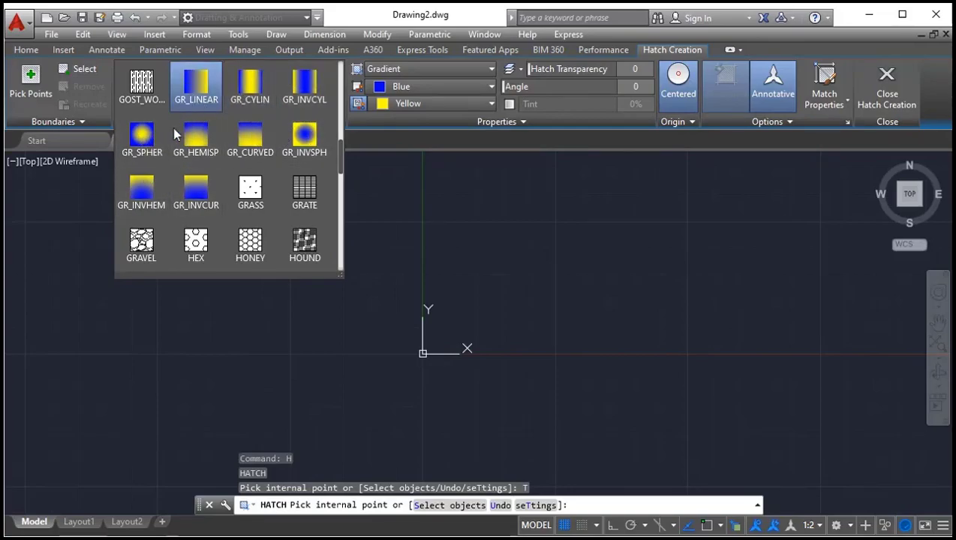
left_click(404, 122)
left_click(415, 71)
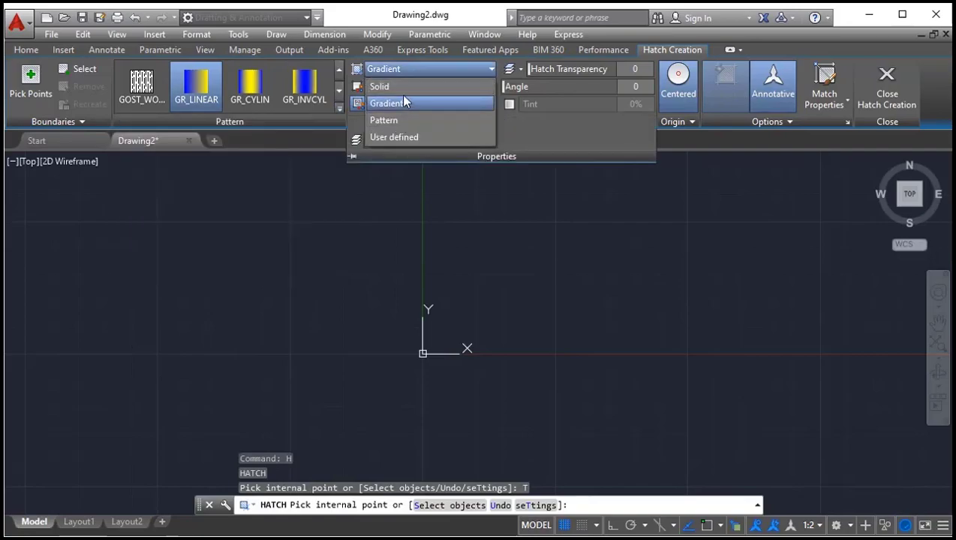
left_click(411, 103)
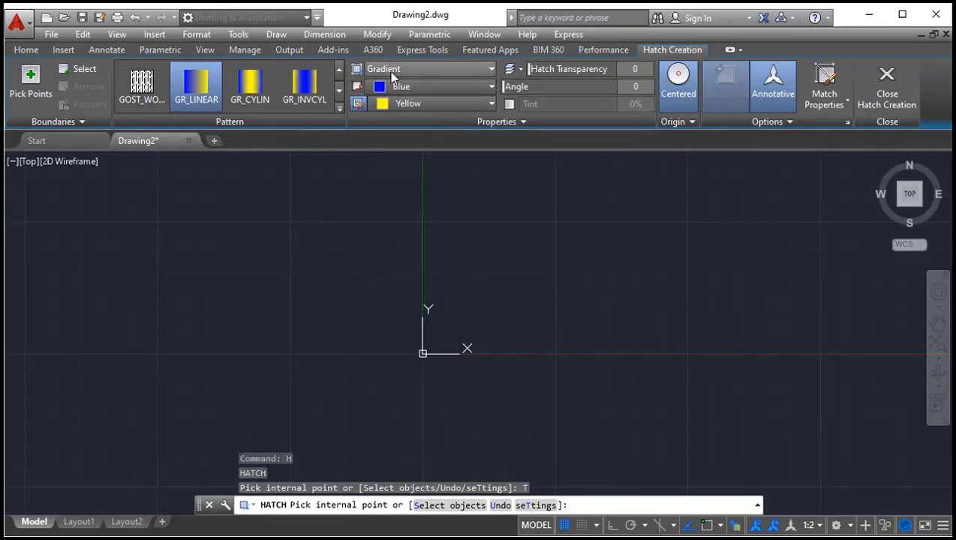
left_click(394, 75)
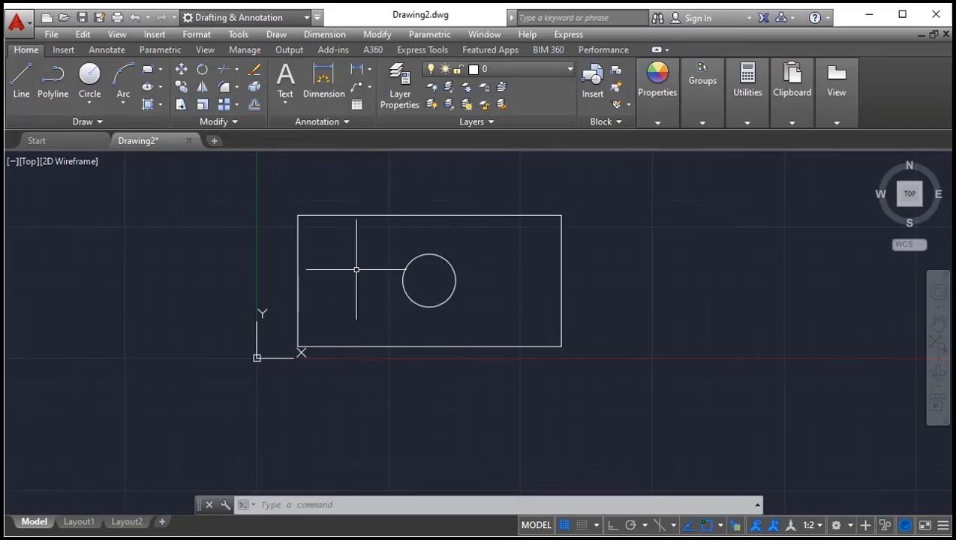
Start a hatch with the ANSI31 pattern, try picking internal points, and switch the boundary method to selecting objects.
type("h")
key("Return")
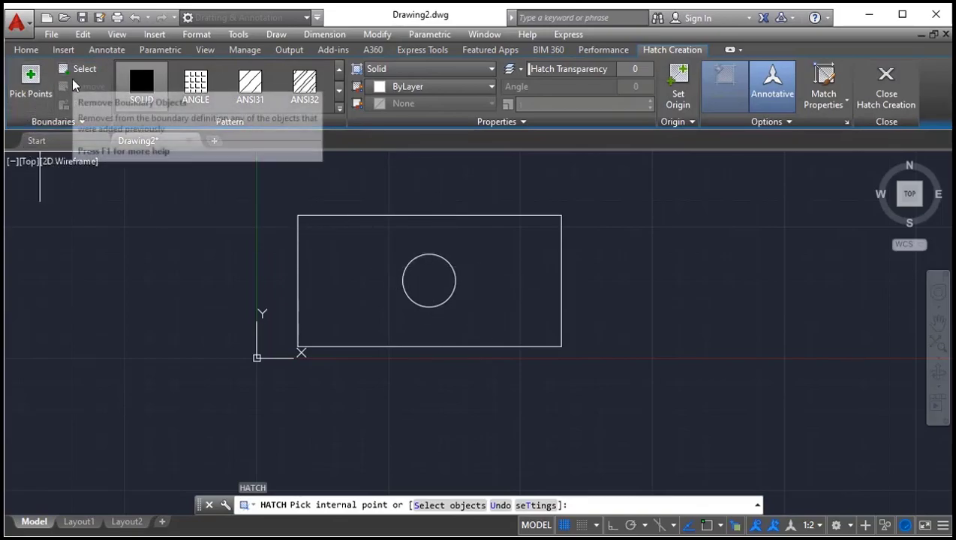
left_click(32, 96)
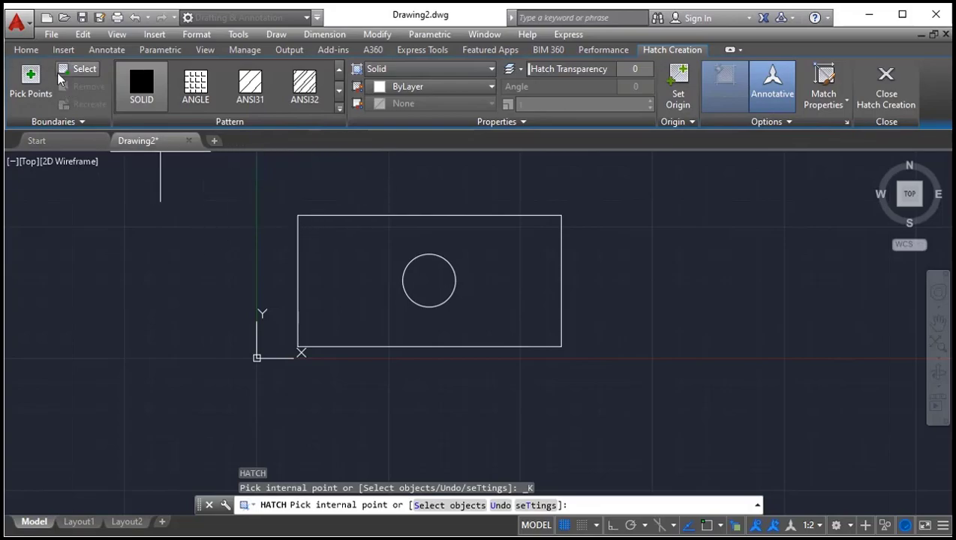
left_click(60, 75)
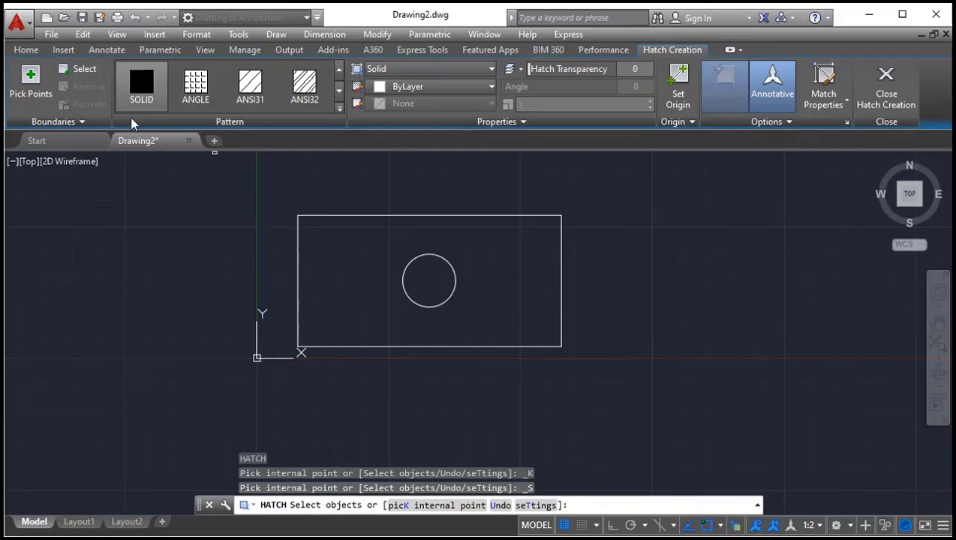
left_click(31, 83)
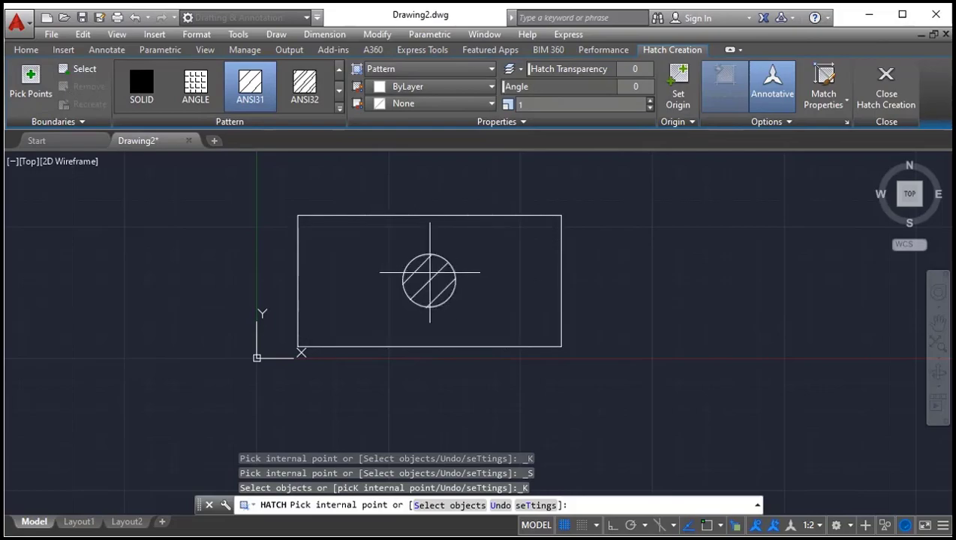
left_click(74, 74)
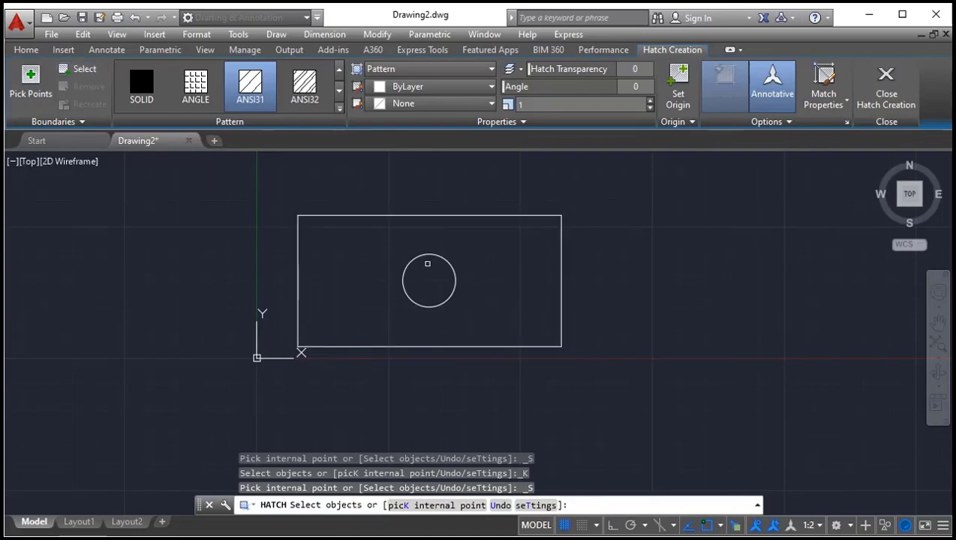
Hatch the rectangle around its inner circle by selecting both as boundaries, and erase the resulting hatch.
left_click(406, 218)
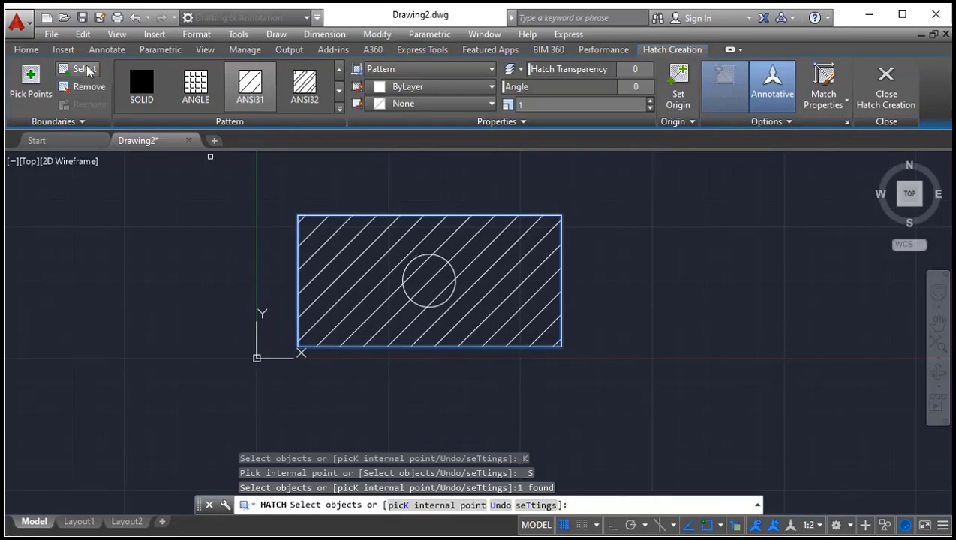
left_click(425, 255)
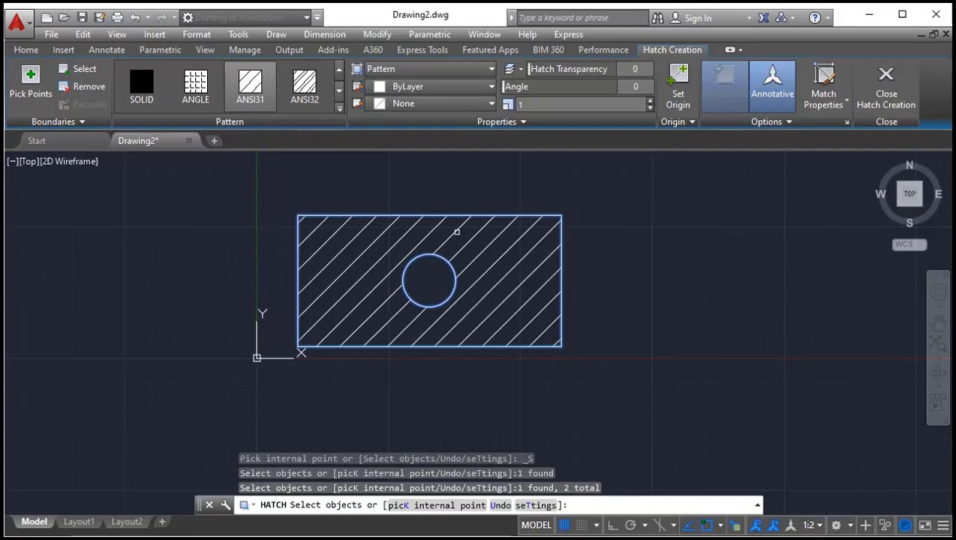
key("Escape")
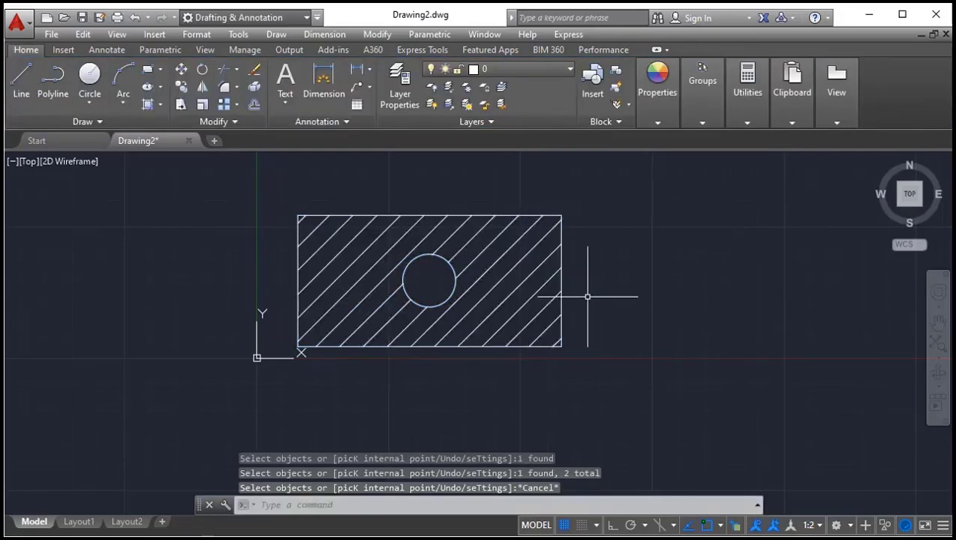
left_click(546, 280)
key("Delete")
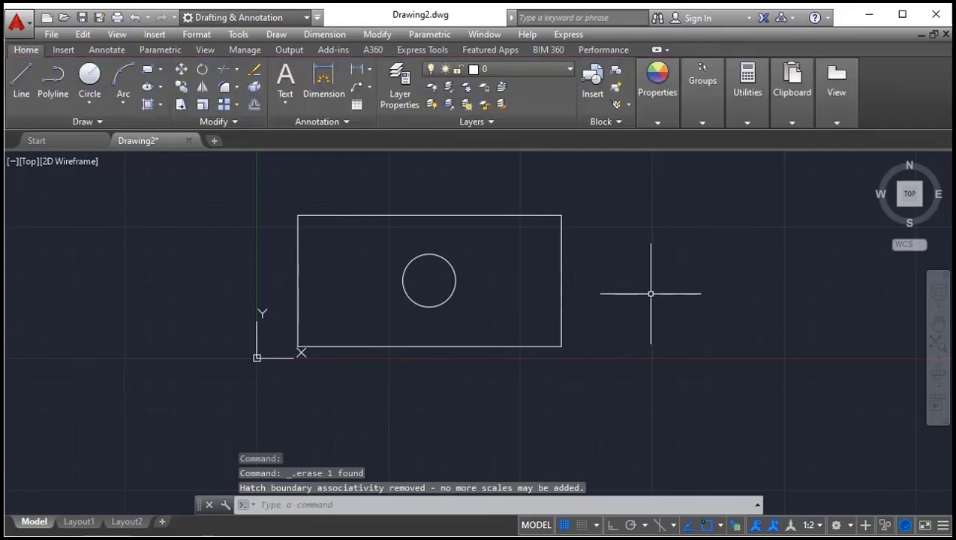
Draw a separate circle to the right of the rectangle, about twice the inner circle's size.
type("c")
key("Return")
left_click(658, 268)
left_click(691, 306)
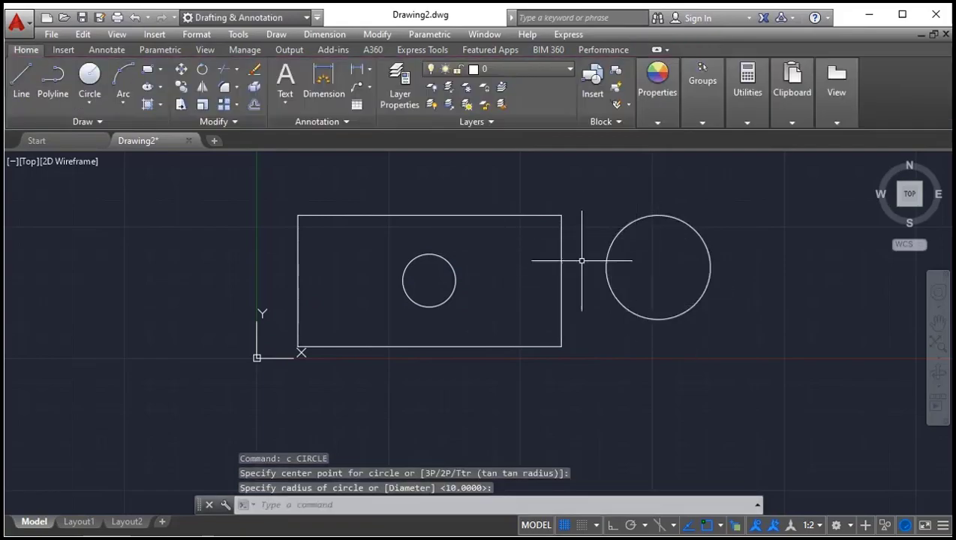
Start an ANSI31 hatch and select the rectangle, the separate large circle and the inner circle as its boundaries.
type("h")
key("Return")
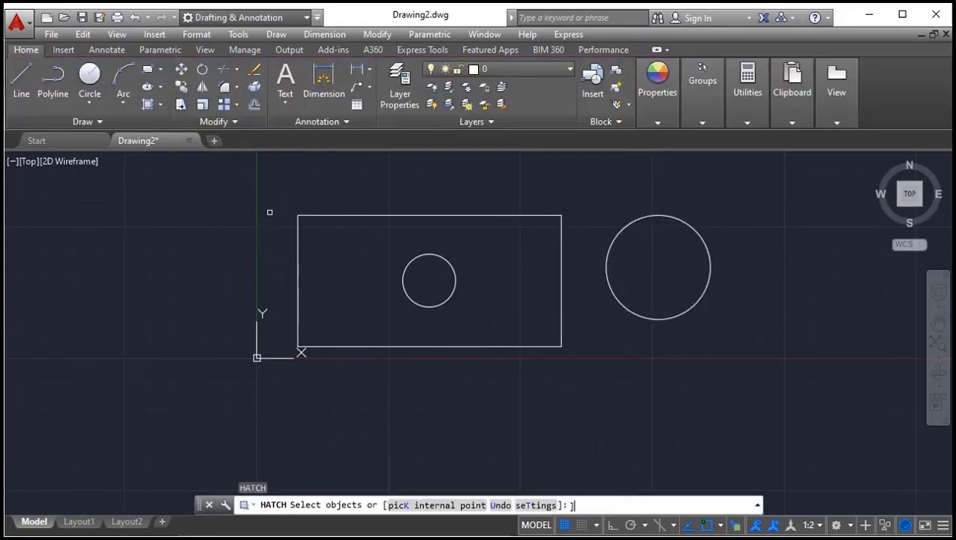
left_click(253, 96)
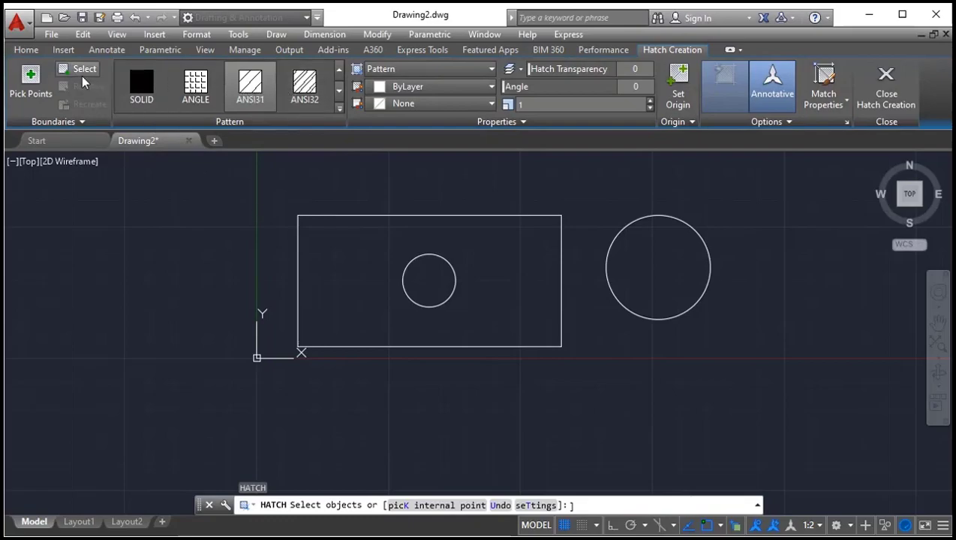
left_click(78, 69)
left_click(433, 216)
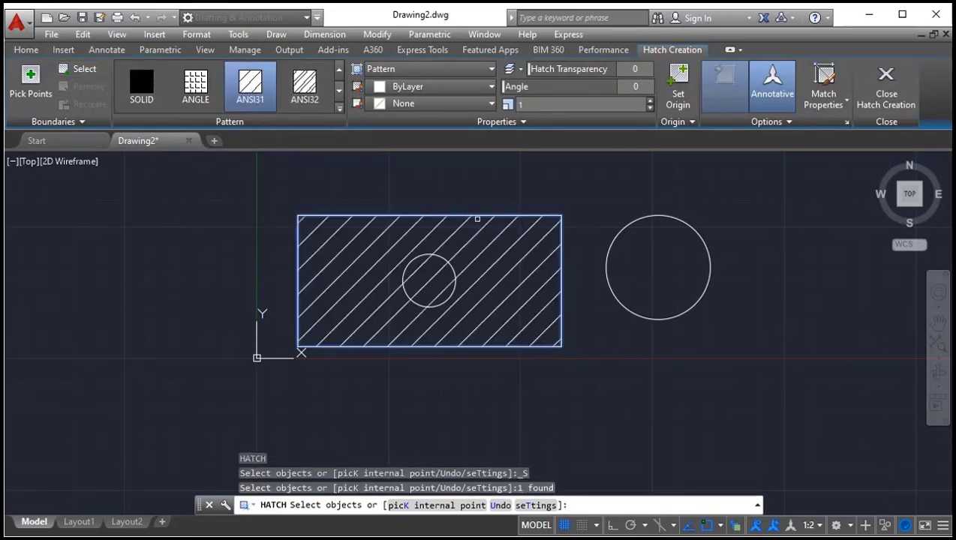
left_click(653, 217)
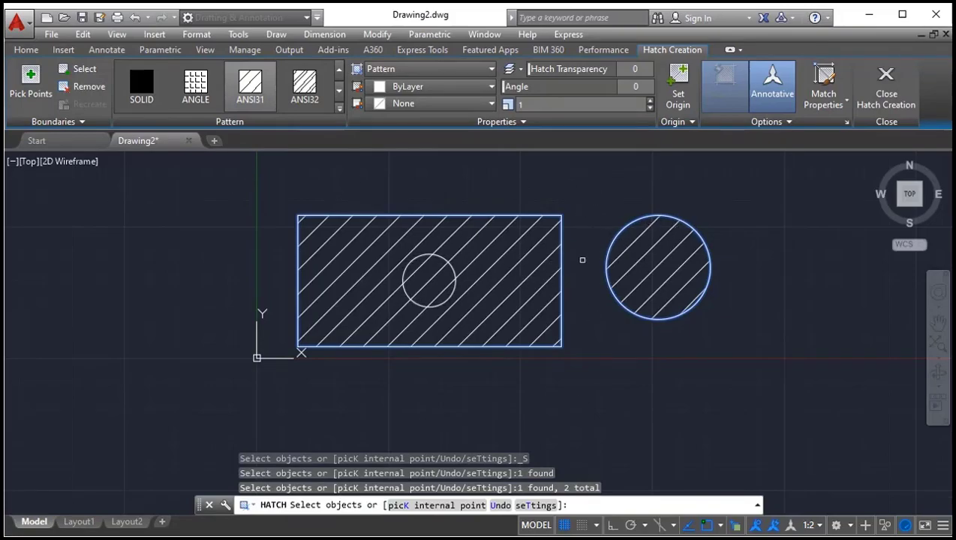
left_click(440, 257)
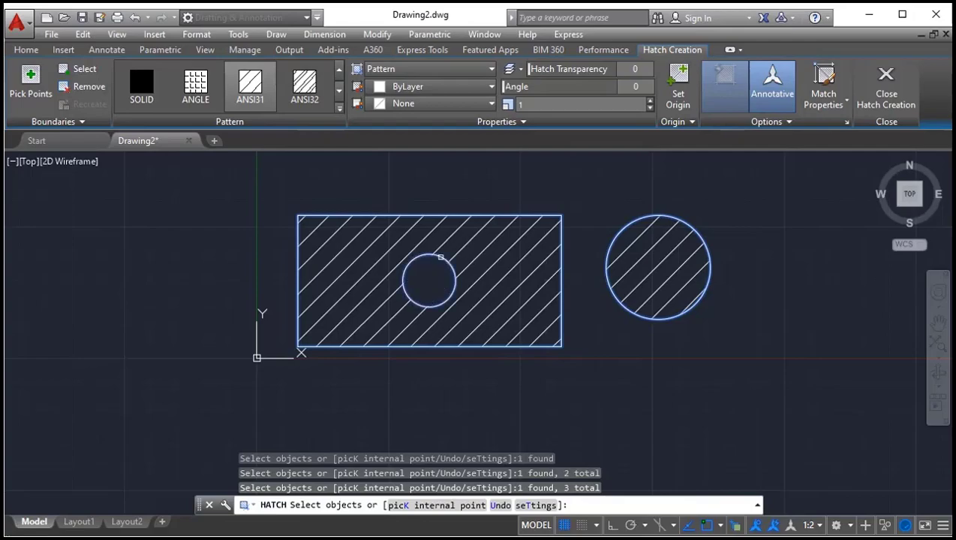
Remove the large circle beside the rectangle from the hatch boundaries.
left_click(77, 87)
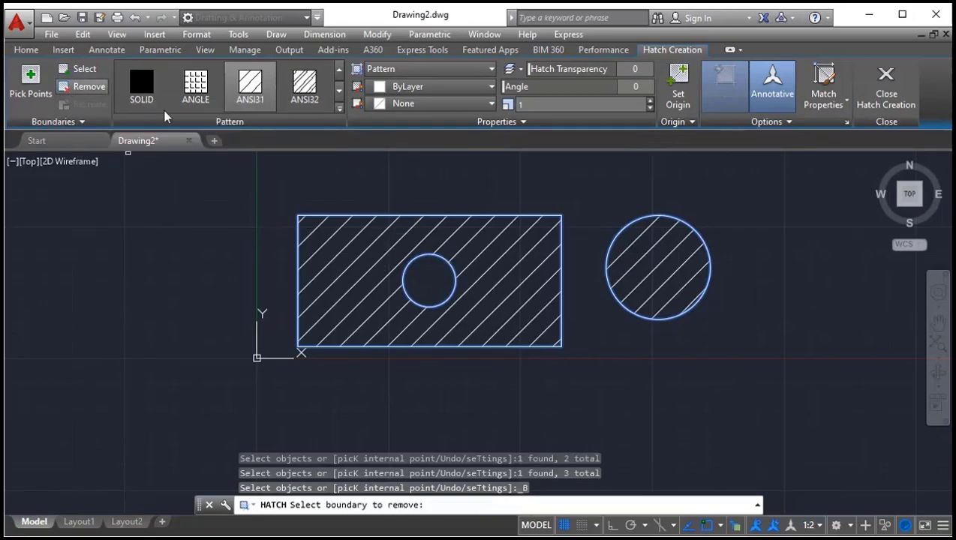
left_click(641, 220)
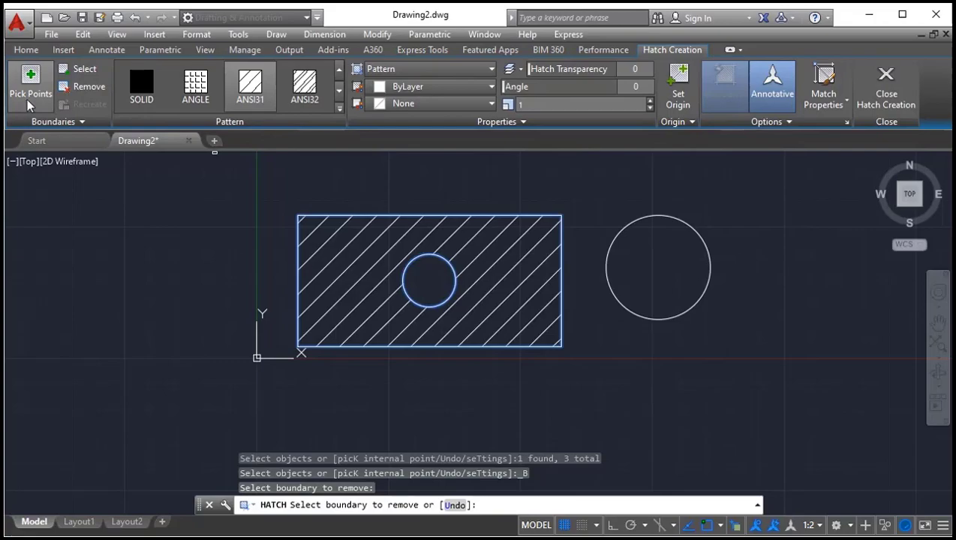
Browse the hatch pattern library and change the rectangle's hatch type to Solid.
left_click(304, 86)
left_click(341, 107)
scroll(341, 107, "down", 4)
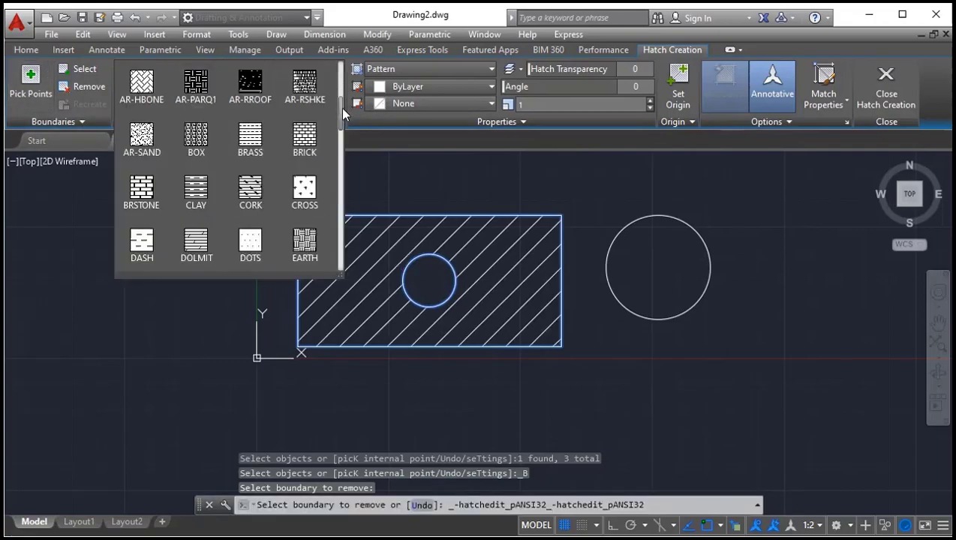
left_click(415, 68)
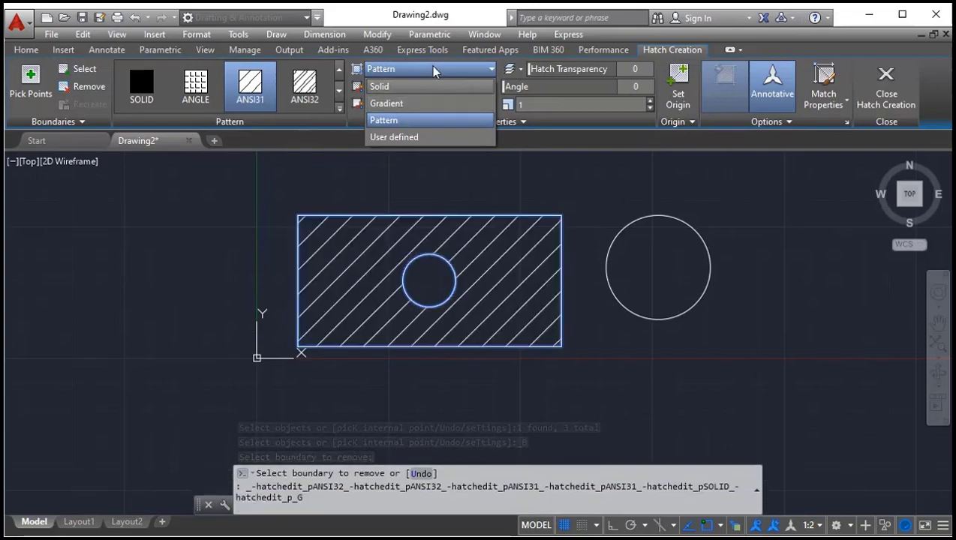
left_click(387, 88)
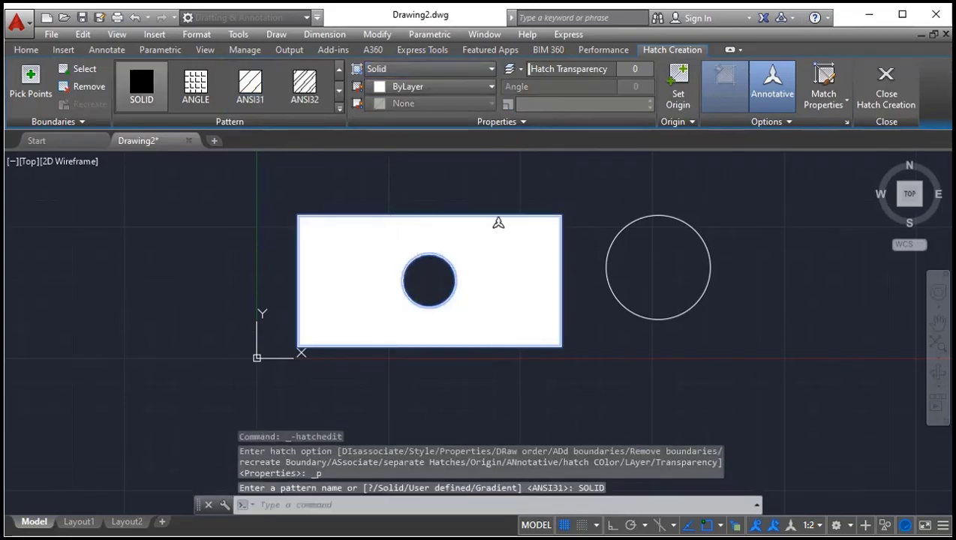
Change the hatch type to Gradient and set its two colours to red and green.
left_click(416, 87)
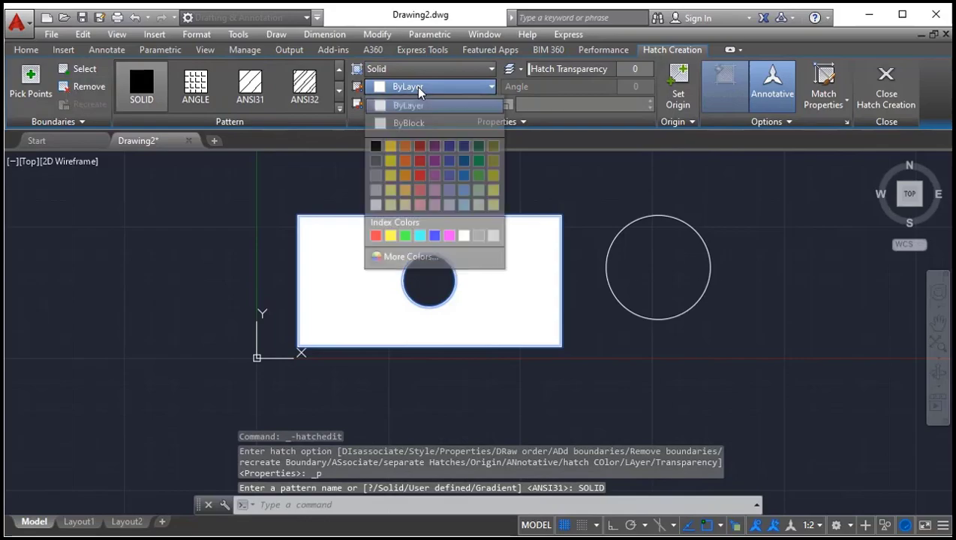
left_click(399, 69)
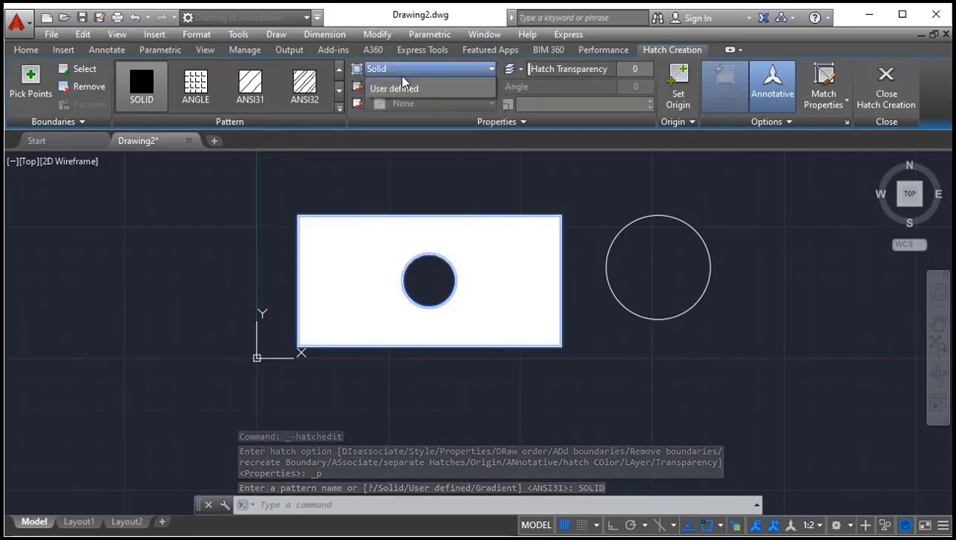
left_click(399, 72)
left_click(393, 104)
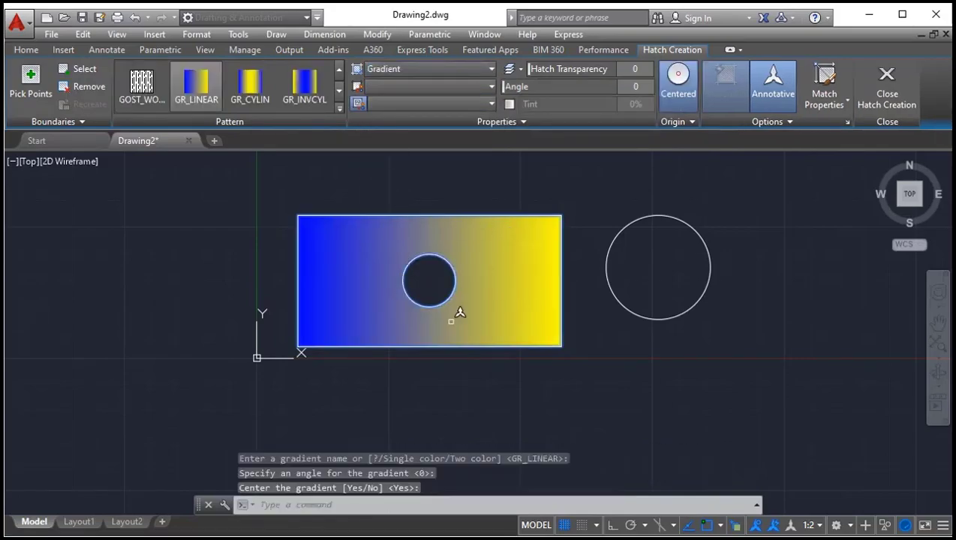
left_click(414, 87)
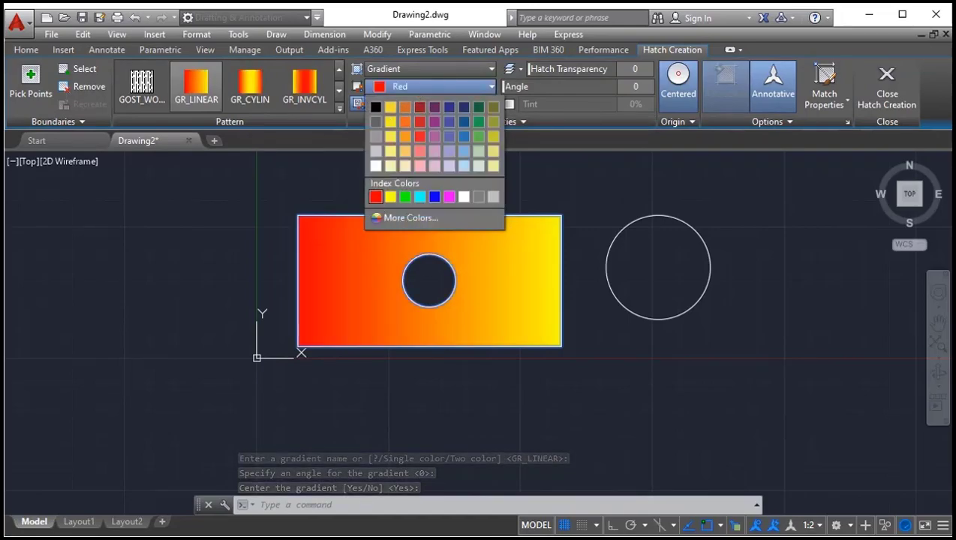
left_click(375, 197)
left_click(414, 104)
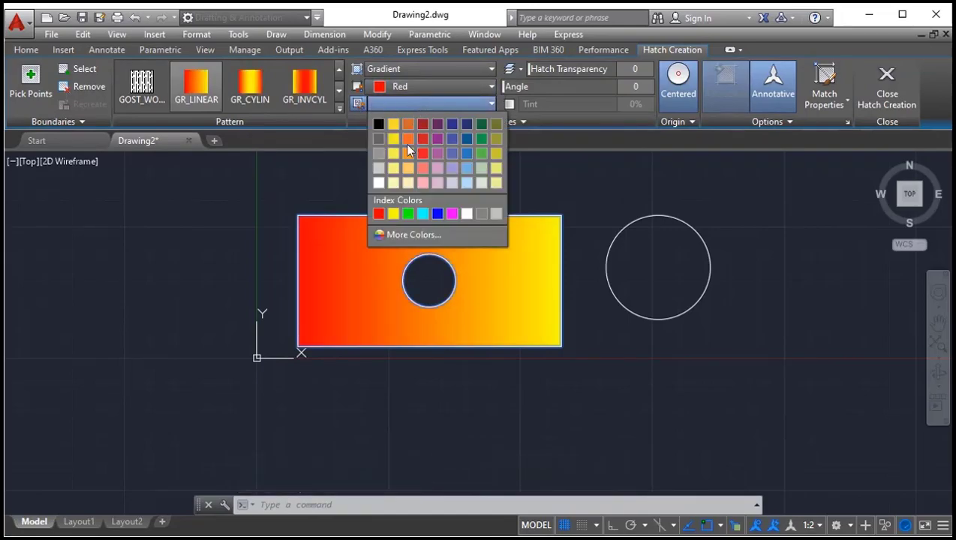
left_click(410, 214)
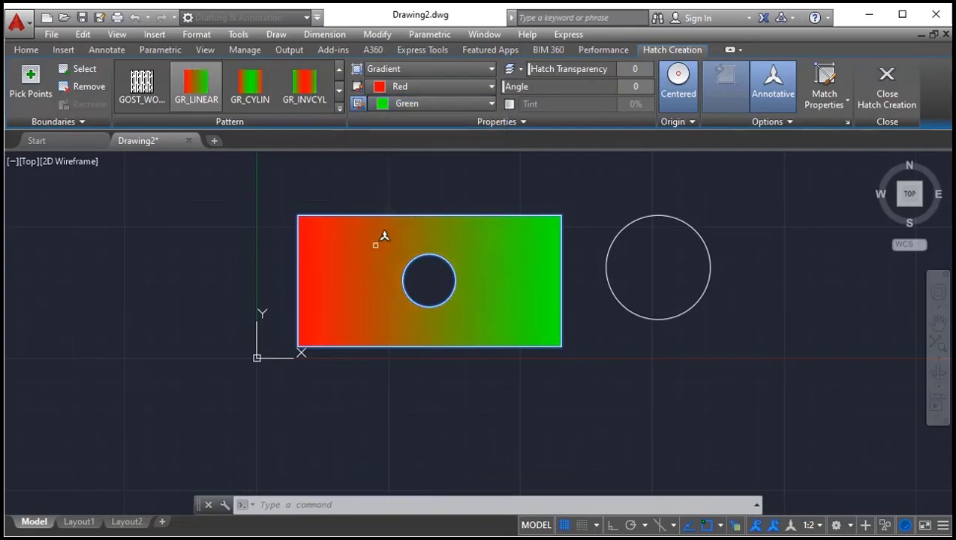
Switch the gradient to a single colour and try tints of 26%, 100% and 0%.
left_click(358, 102)
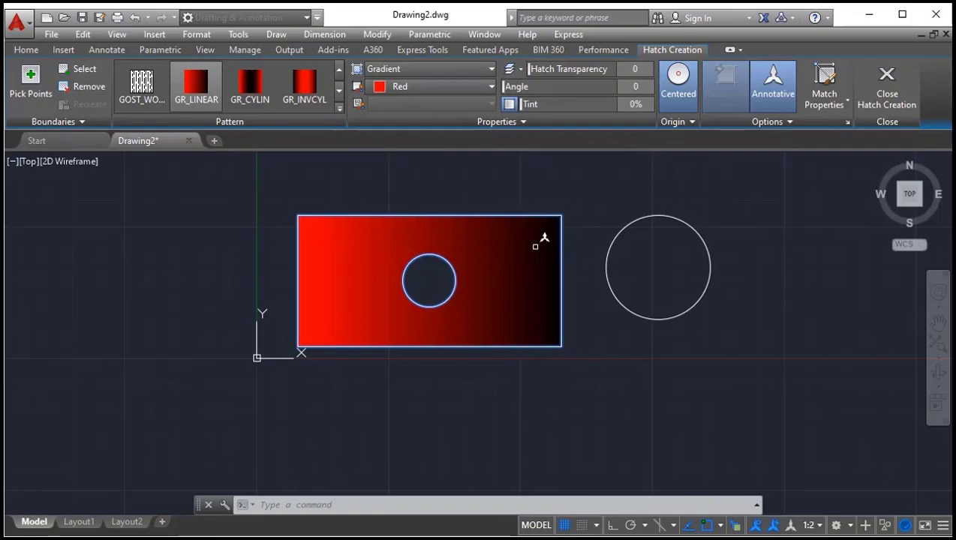
mouse_move(524, 106)
left_mouse_down()
mouse_move(601, 109)
mouse_move(525, 106)
mouse_move(559, 106)
left_mouse_up()
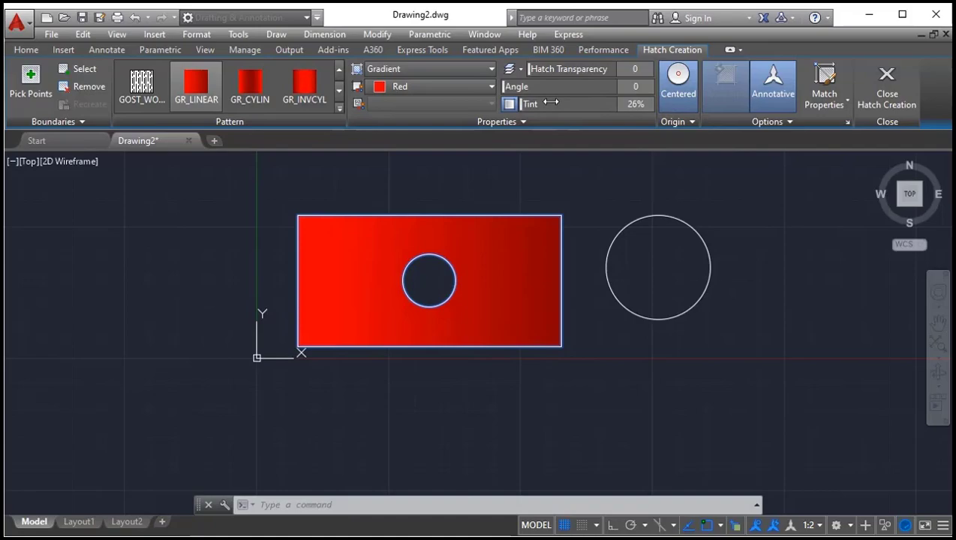
left_click(633, 105)
type("100")
key("Return")
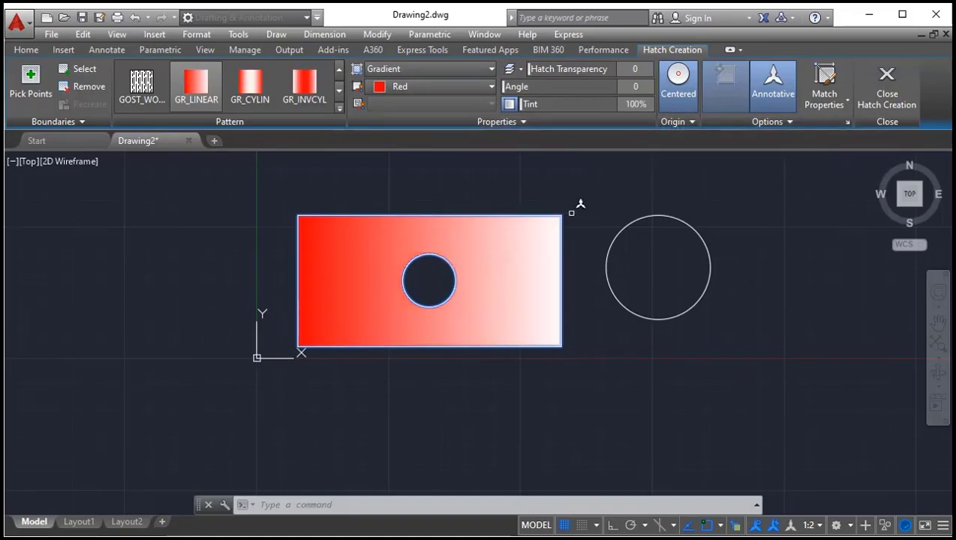
left_click(629, 105)
type("0")
key("Return")
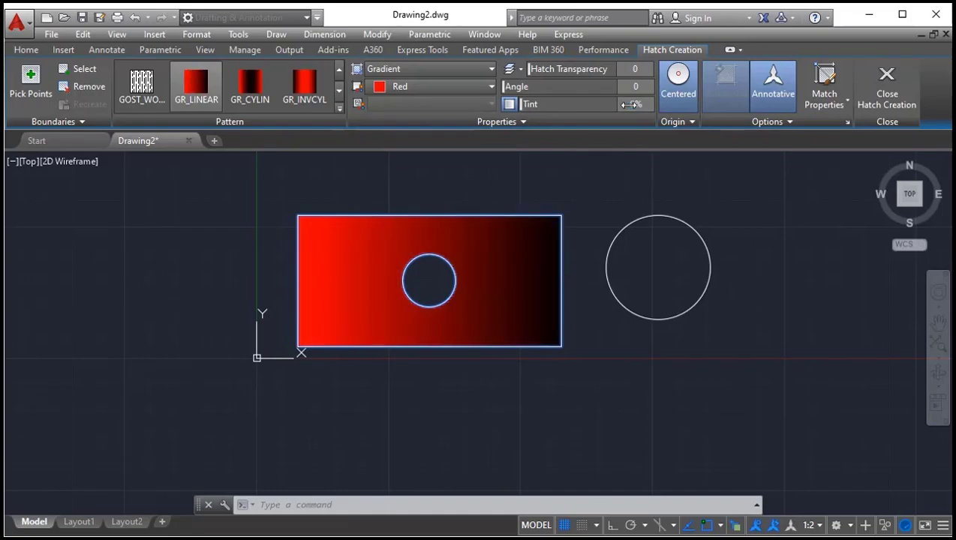
Change the hatch type to Pattern with yellow lines and preview background colours for it.
left_click(454, 70)
left_click(392, 116)
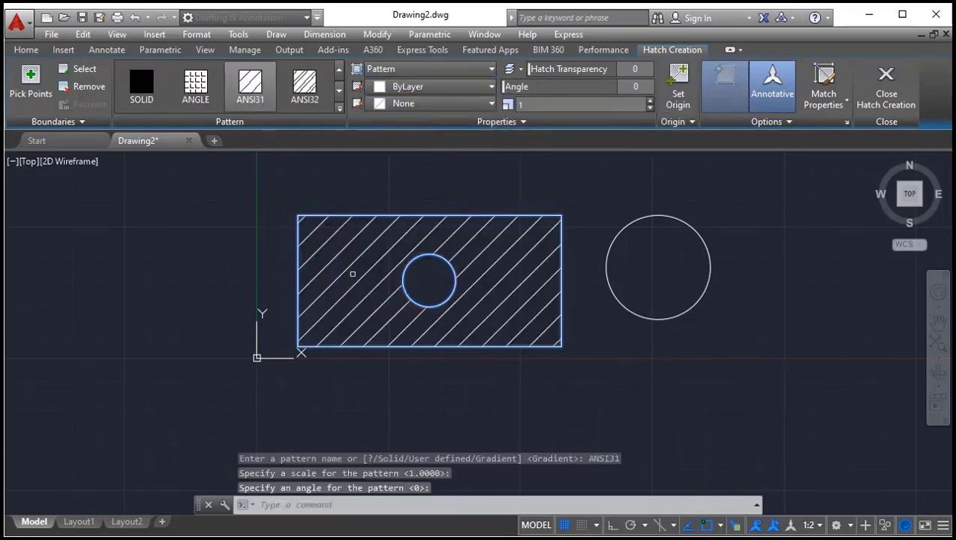
left_click(423, 88)
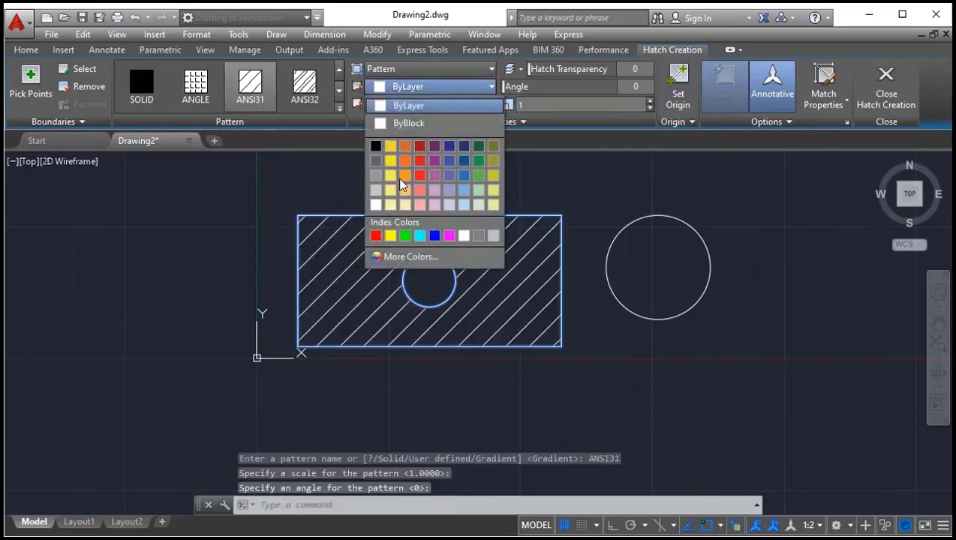
left_click(391, 234)
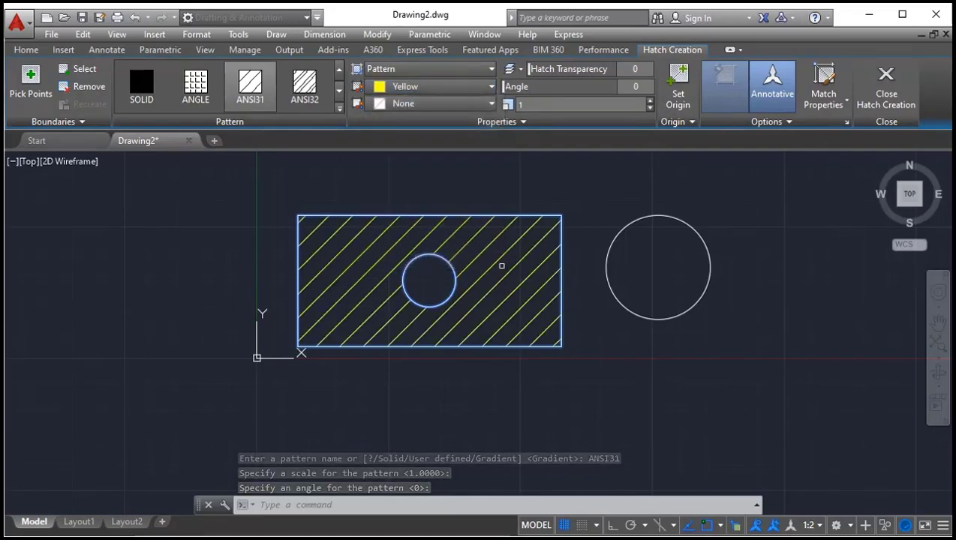
left_click(412, 105)
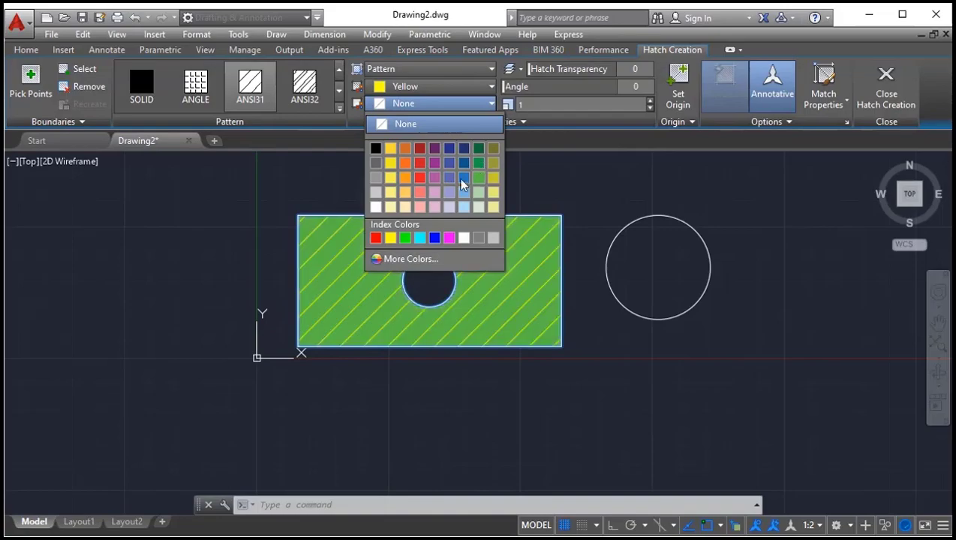
left_click(448, 101)
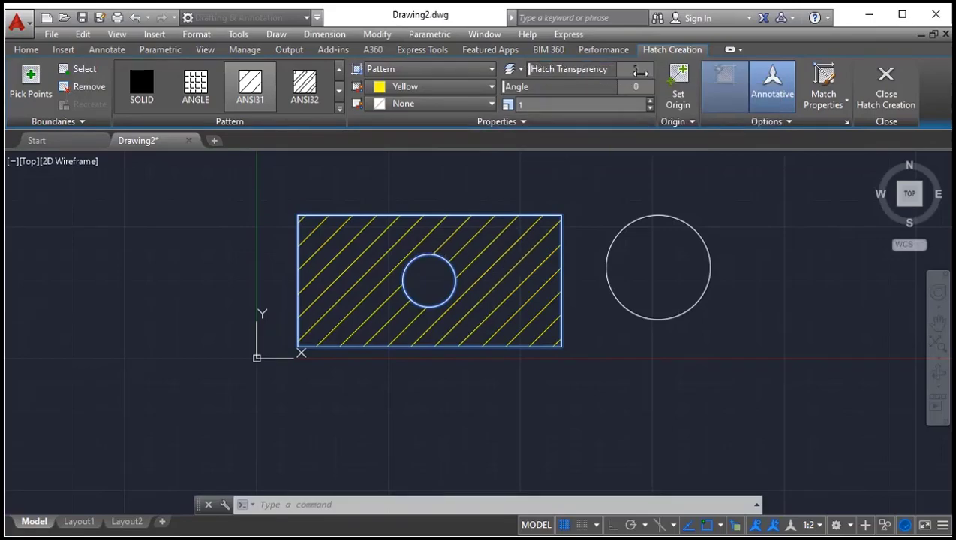
Try hatch transparencies of 50 and 90, and return the transparency to 0.
type("0")
key("Return")
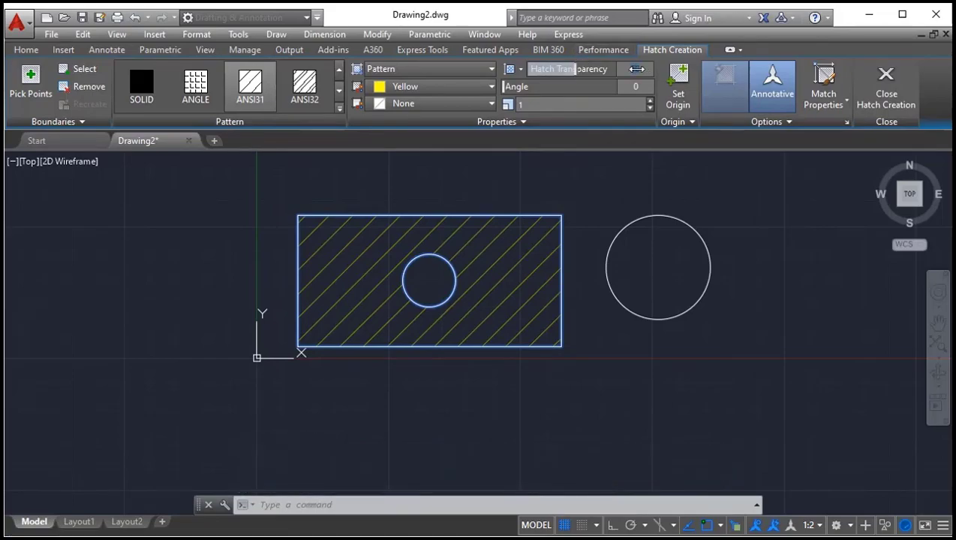
left_click_drag(636, 68, 664, 69)
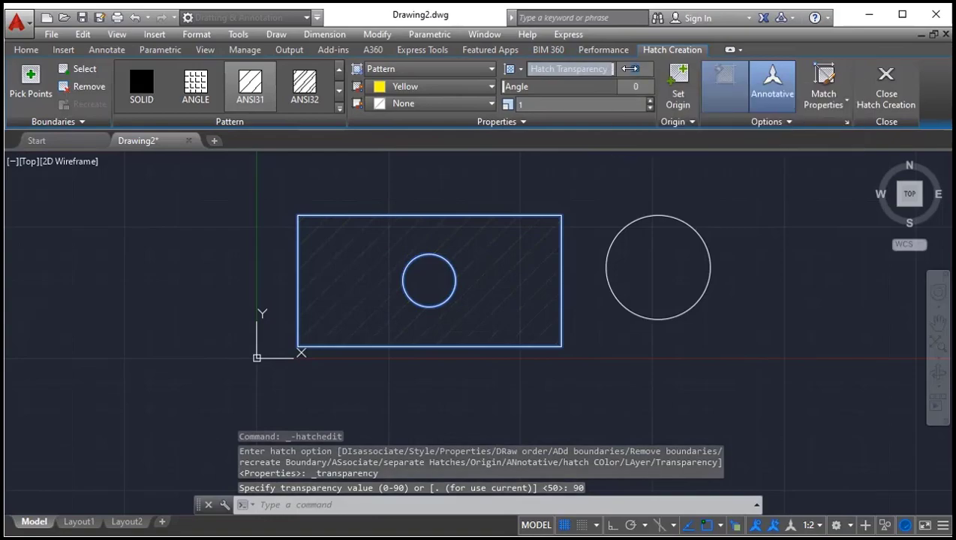
type("99")
key("Return")
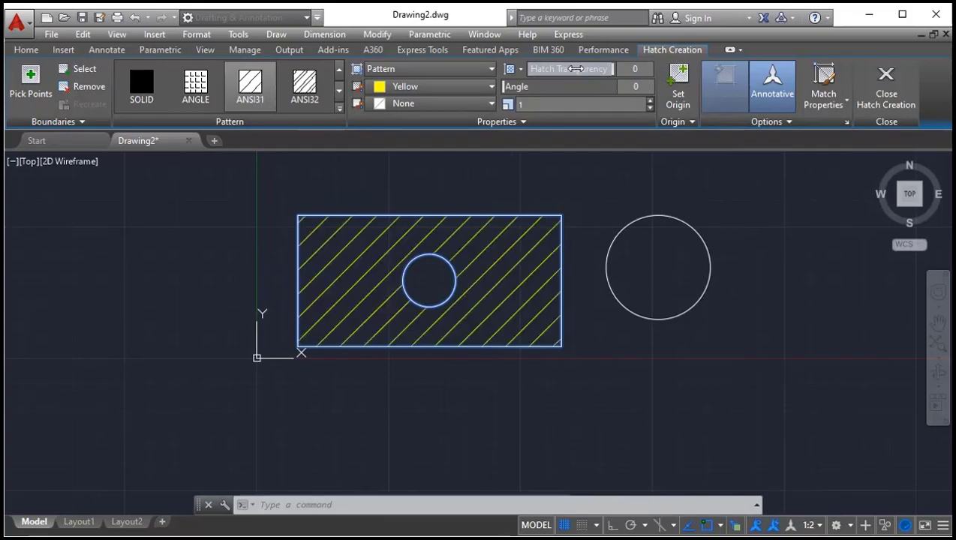
left_click_drag(573, 68, 570, 68)
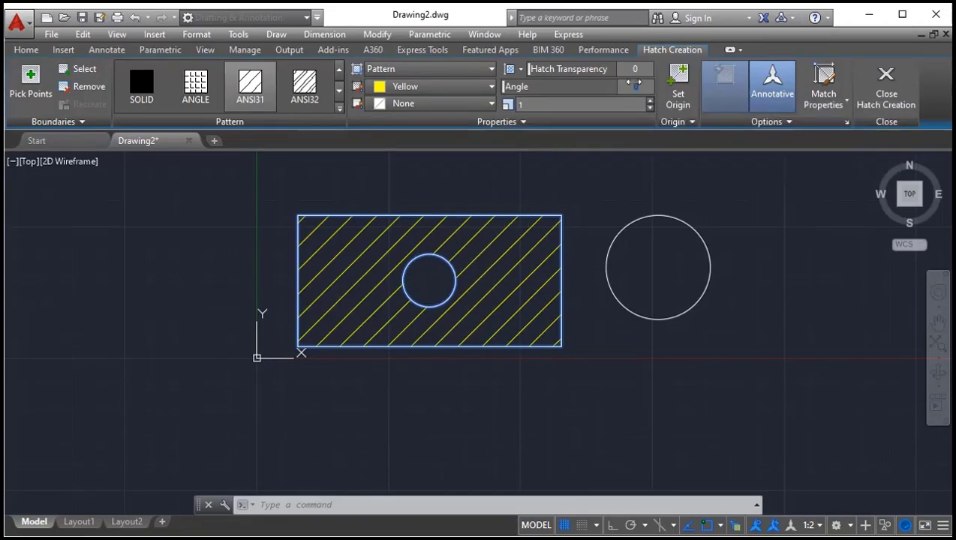
Try a hatch angle of 45 and return the angle to 0.
type("5")
key("Return")
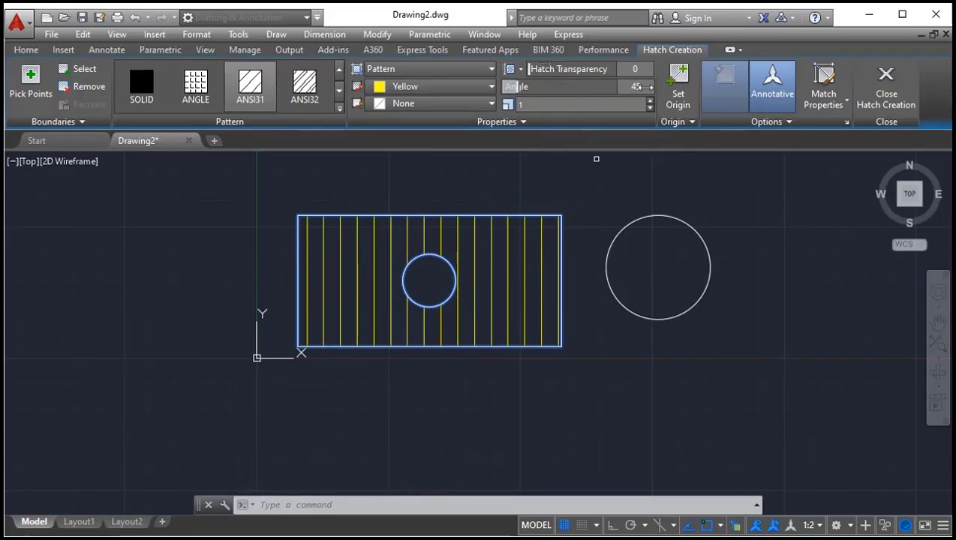
mouse_move(521, 87)
left_mouse_down()
mouse_move(556, 89)
mouse_move(498, 90)
left_mouse_up()
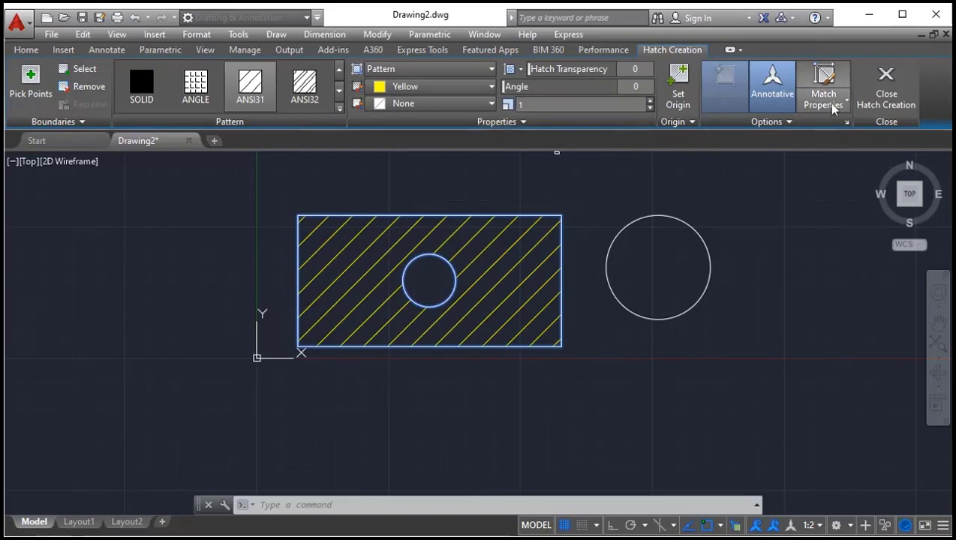
Try a hatch pattern scale of 2 and finally set the scale to 0.5.
left_click(774, 86)
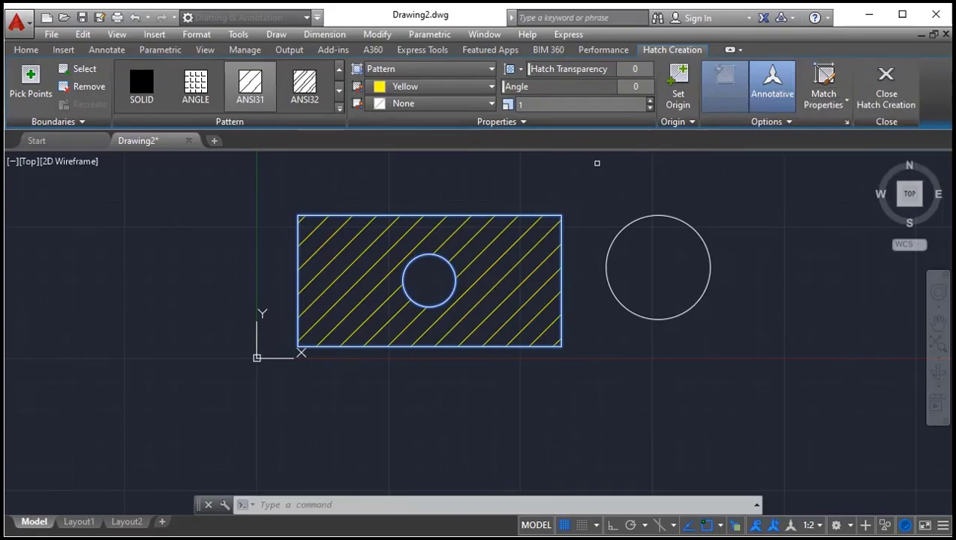
key("Return")
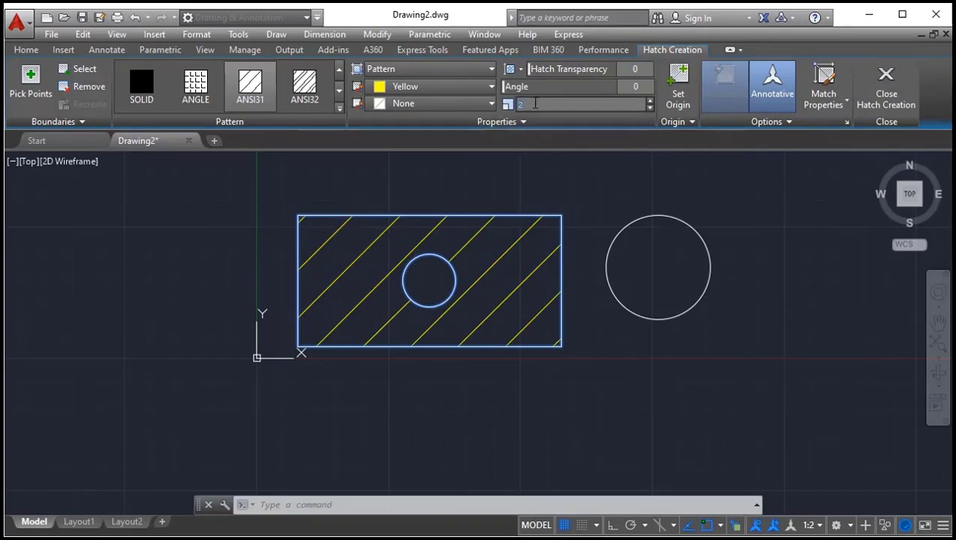
key("Return")
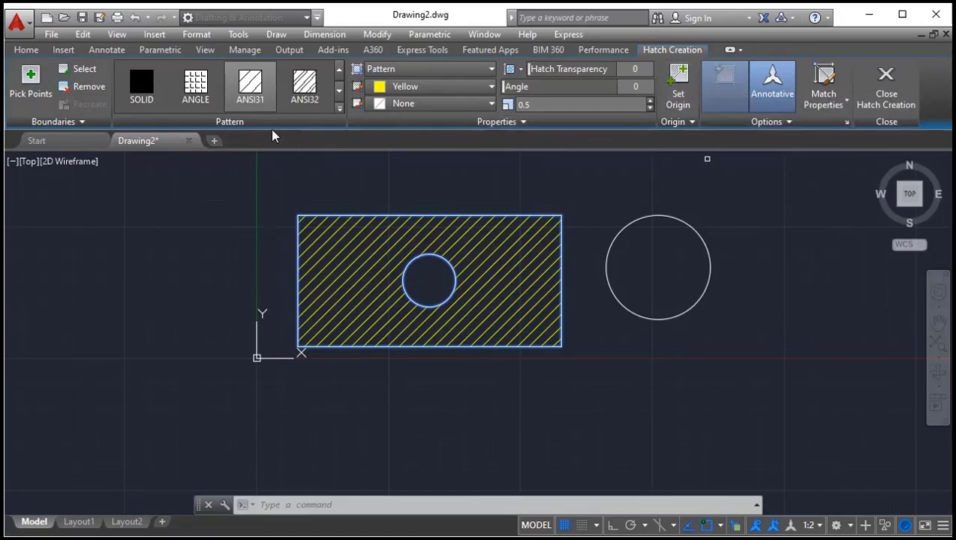
Change the hatch pattern of the rectangle to ANGLE.
left_click(206, 100)
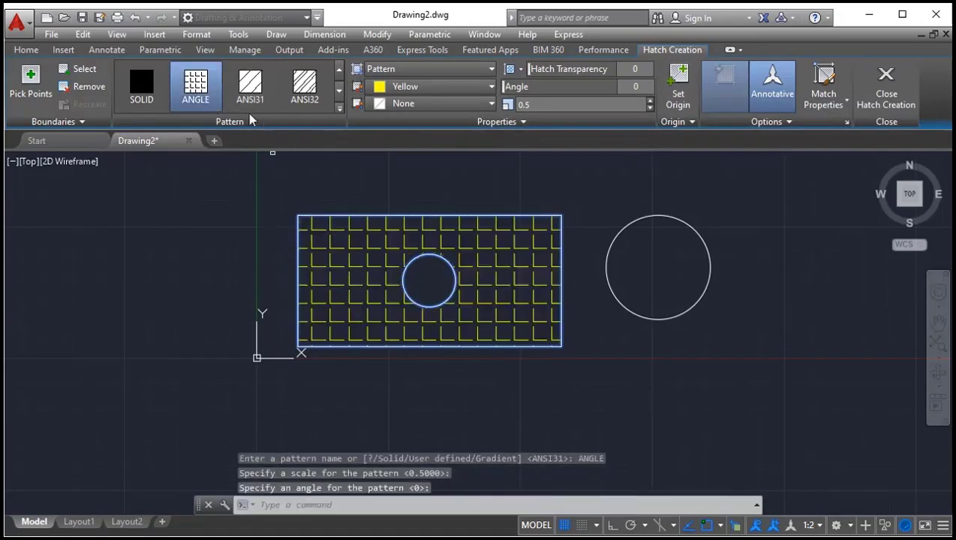
left_click(206, 90)
scroll(368, 320, "up", 4)
middle_click_drag(367, 318, 331, 310)
scroll(331, 309, "down", 2)
mouse_move(410, 264)
middle_mouse_down()
mouse_move(410, 291)
mouse_move(427, 291)
middle_mouse_up()
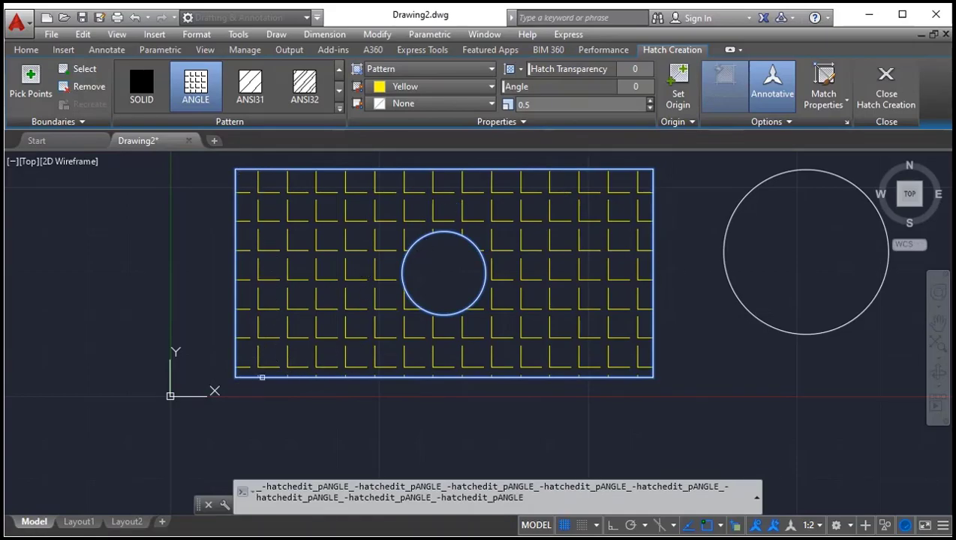
Set the hatch origin to the rectangle's lower-left corner, and move it to the centre of the inner circle.
left_click(678, 84)
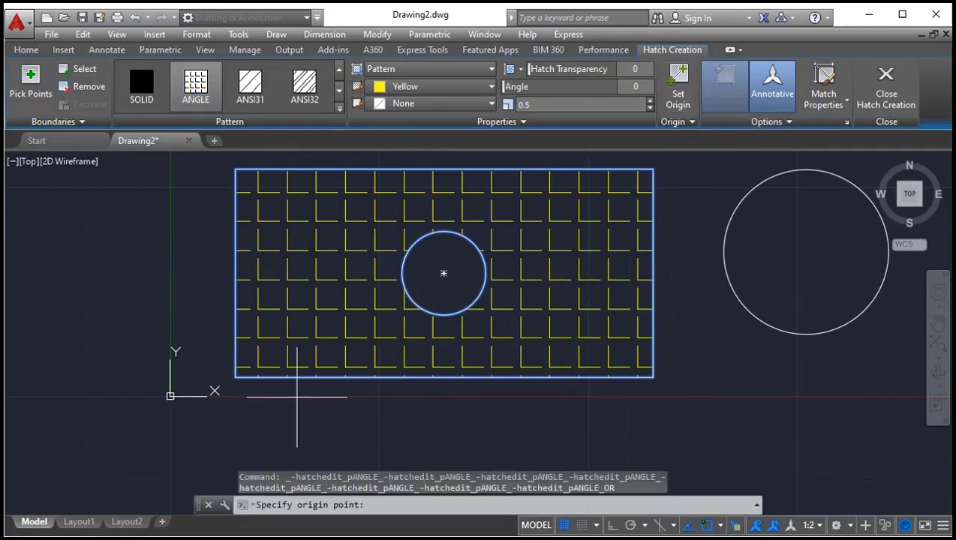
left_click(235, 376)
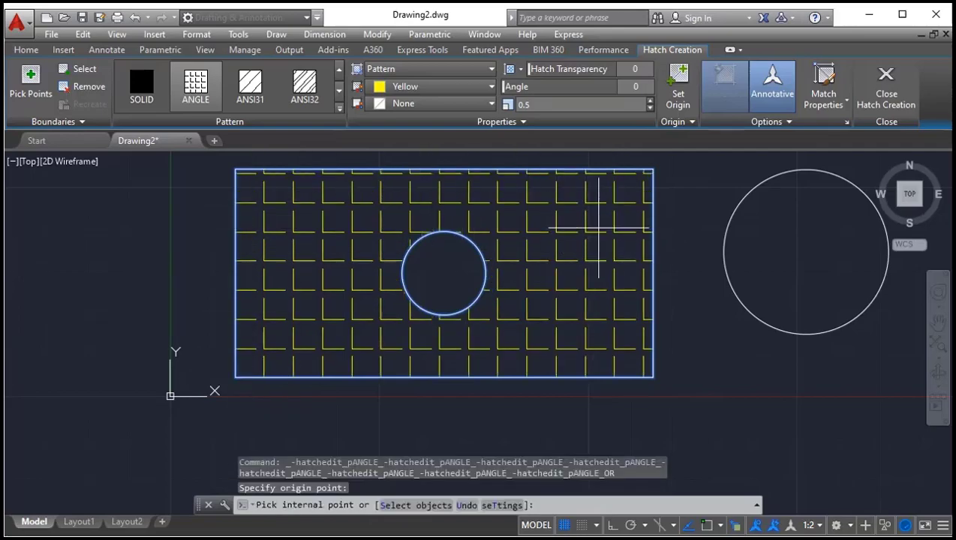
left_click(676, 79)
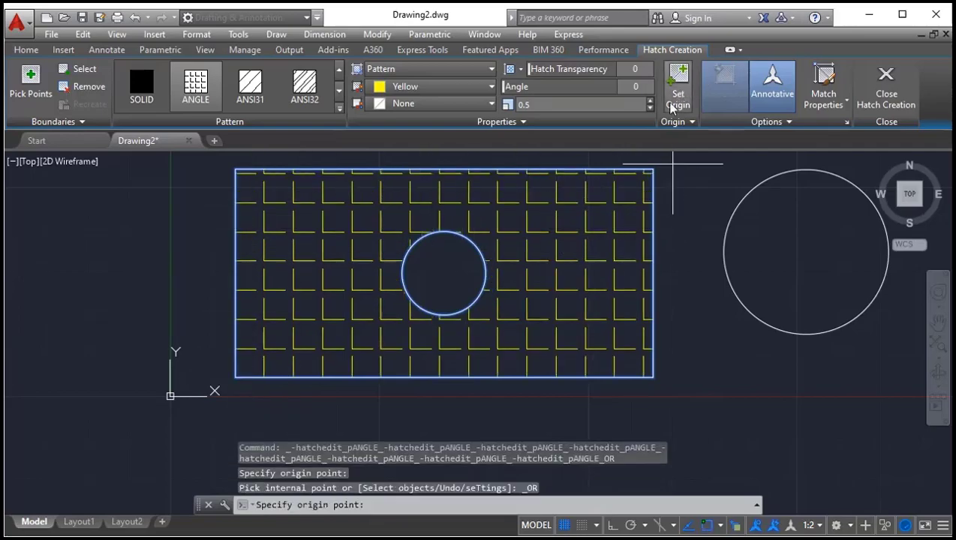
left_click(443, 272)
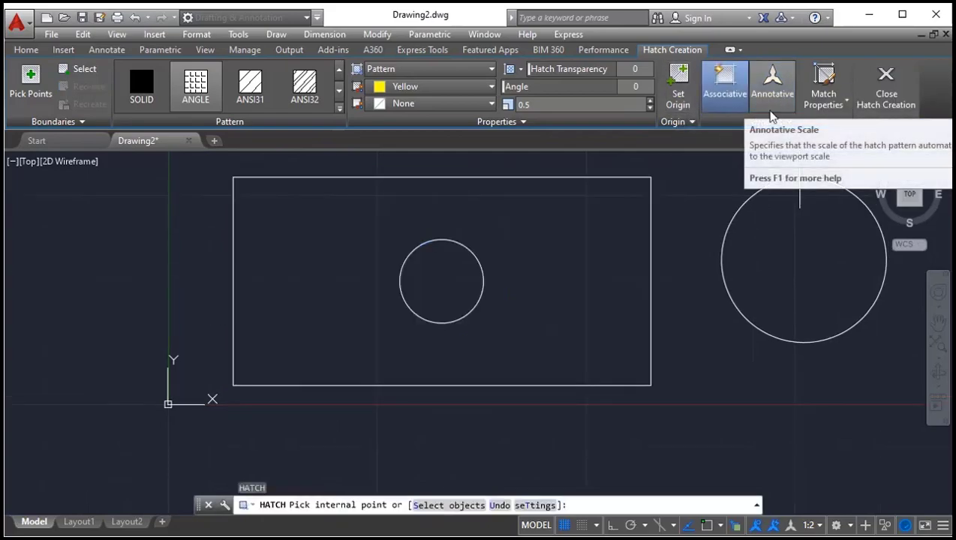
Hatch the area between the rectangle and inner circle with the yellow ANGLE pattern at scale 0.5, associative and non-annotative, and finish the command.
left_click(517, 222)
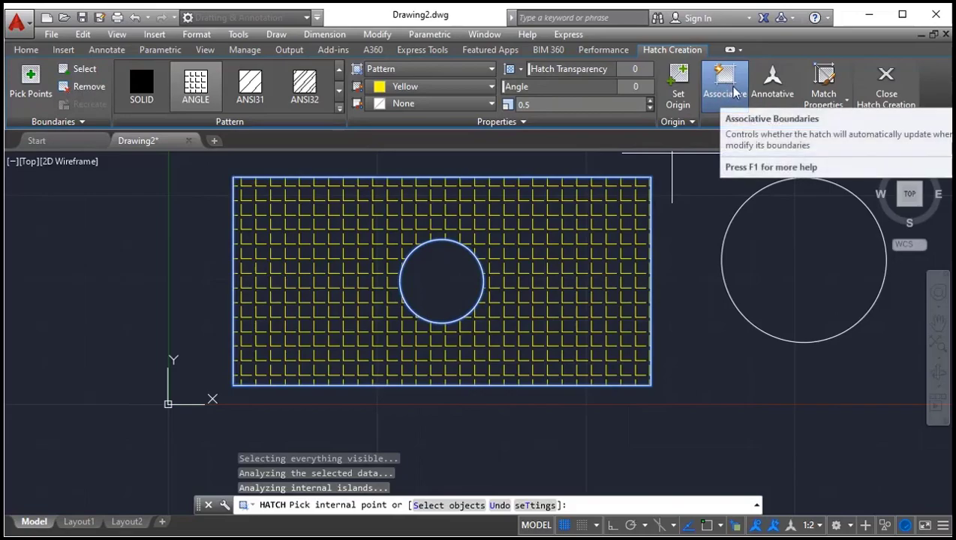
left_click(886, 81)
middle_click_drag(689, 268, 608, 283)
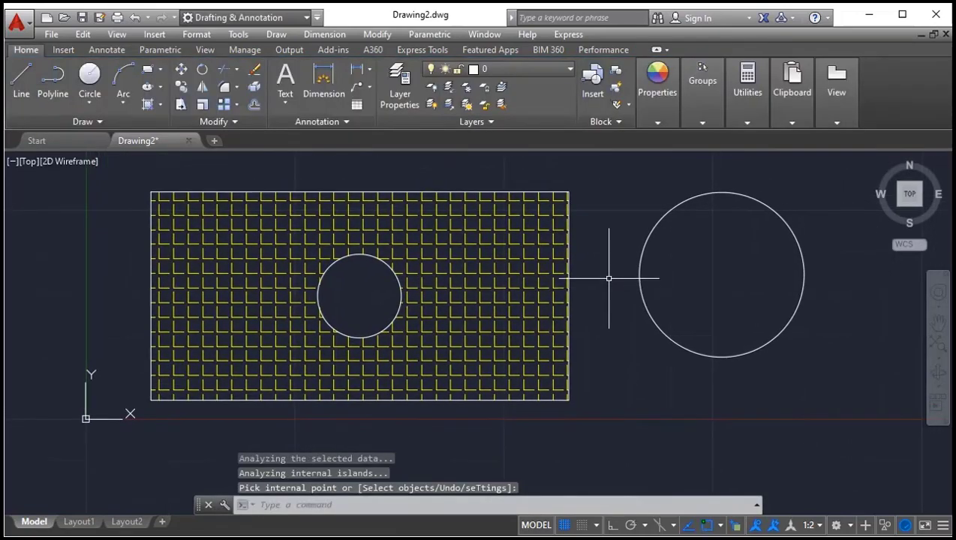
Hatch the separate circle beside the rectangle with the green ANGLE pattern at scale 0.5, non-associative, and finish the command.
type("h")
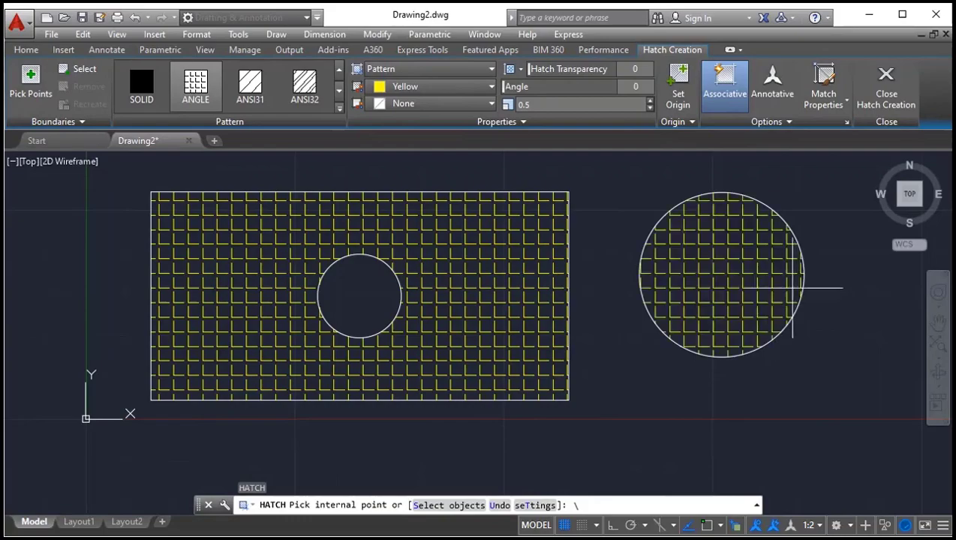
left_click(717, 92)
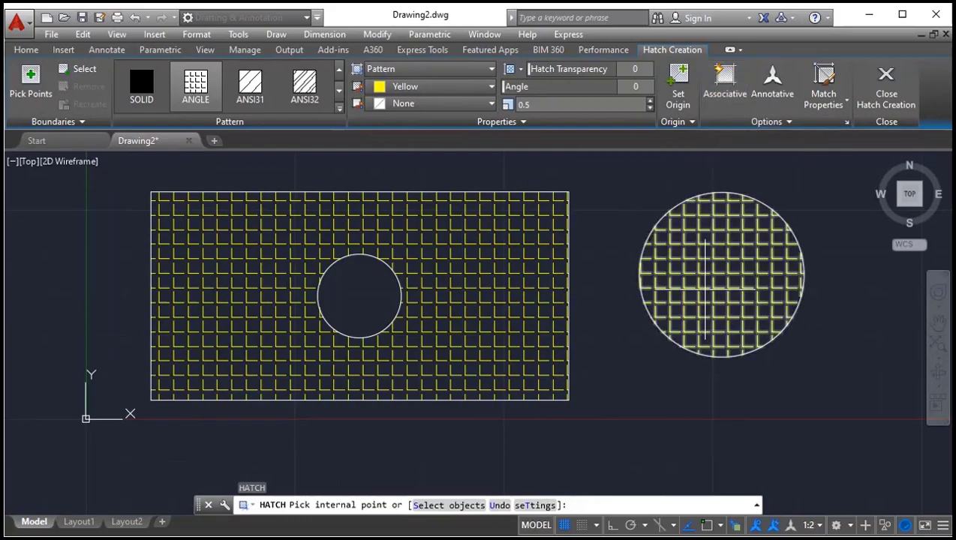
left_click(433, 87)
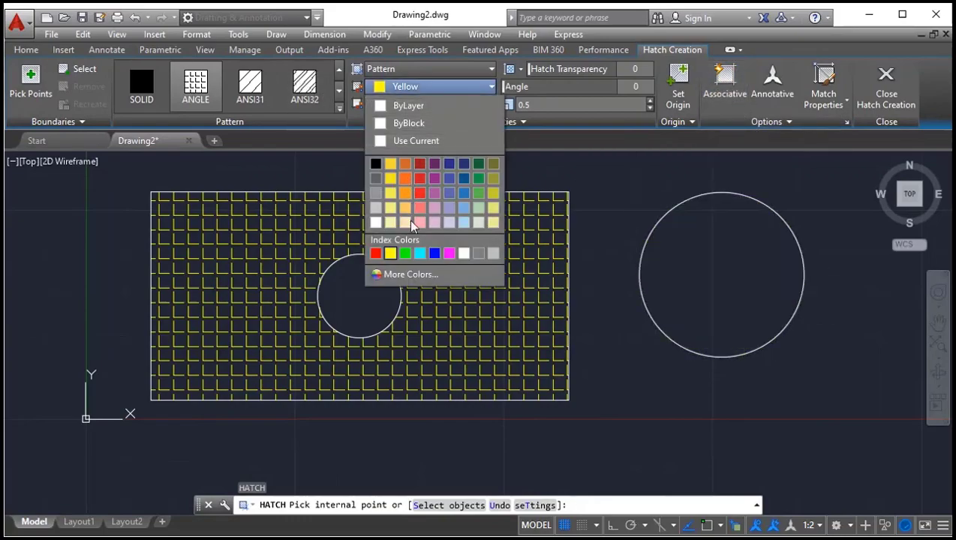
left_click(405, 254)
left_click(721, 323)
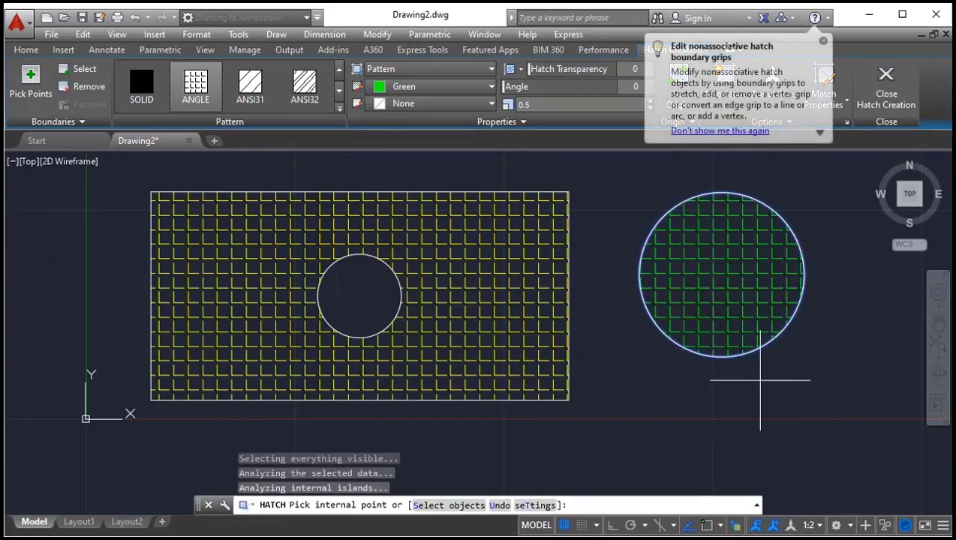
key("Escape")
Enlarge the green-hatched circle by stretching its top quadrant outward about 10 units.
middle_click_drag(610, 401, 605, 375)
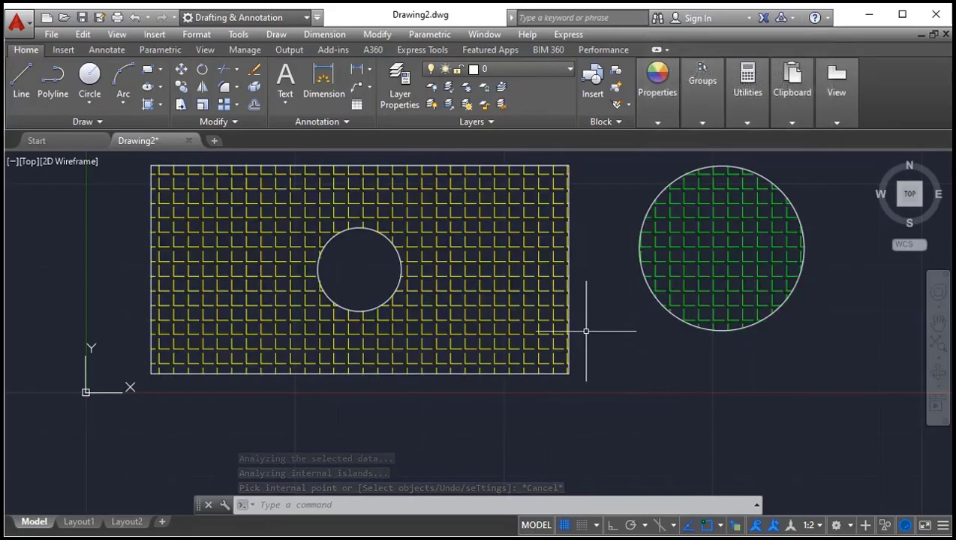
middle_click_drag(719, 254, 687, 325)
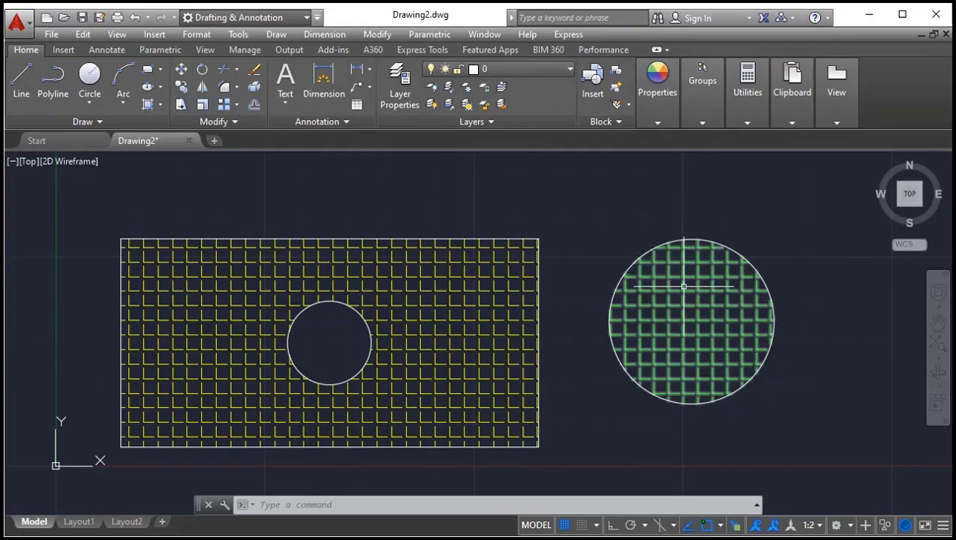
left_click(746, 248)
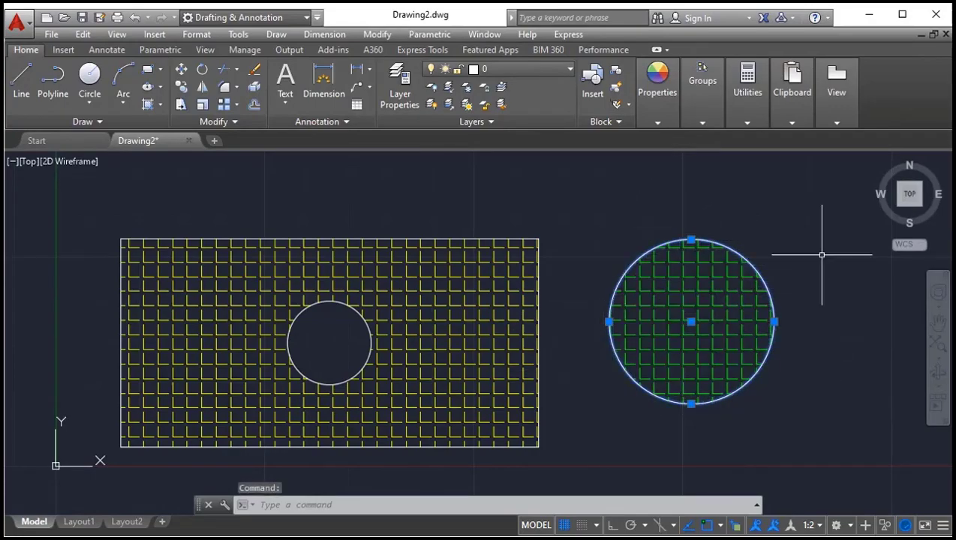
left_click(690, 240)
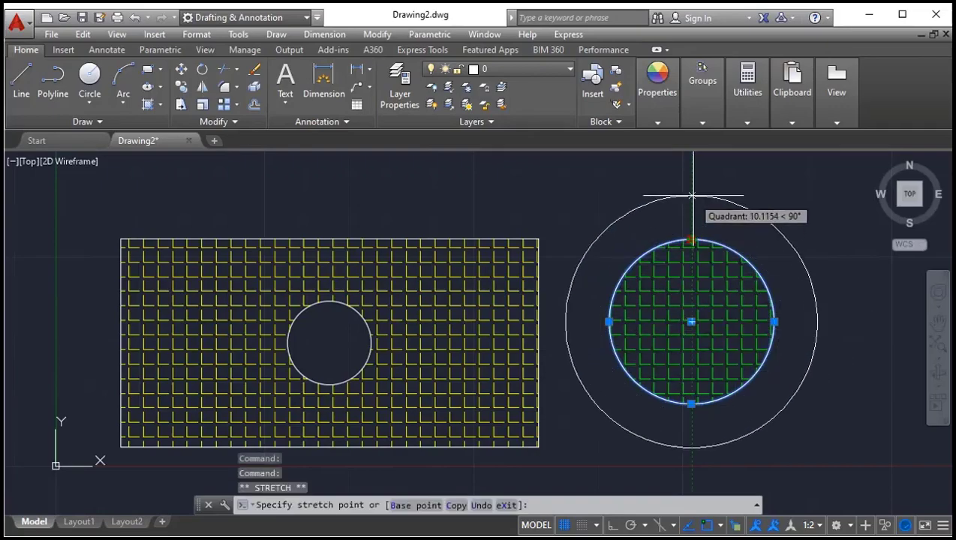
left_click(692, 196)
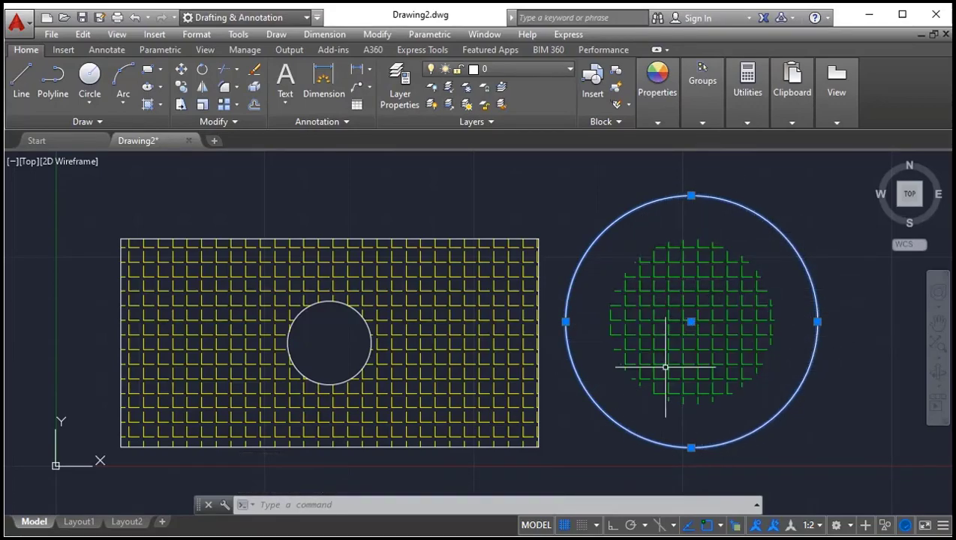
Stretch the rectangle's upper-right corner up and inward to a point above the inner circle.
middle_click_drag(473, 339, 486, 340)
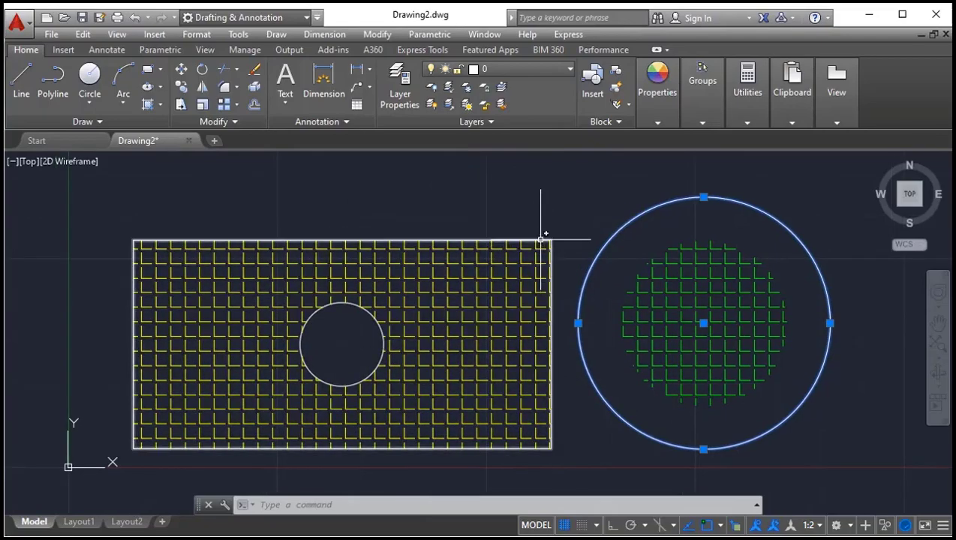
left_click(540, 240)
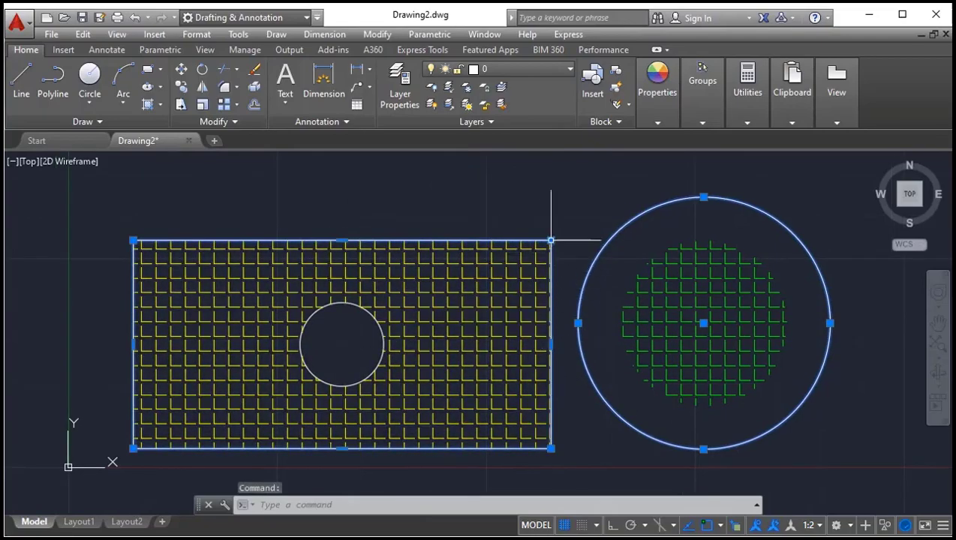
left_click(551, 240)
left_click(330, 159)
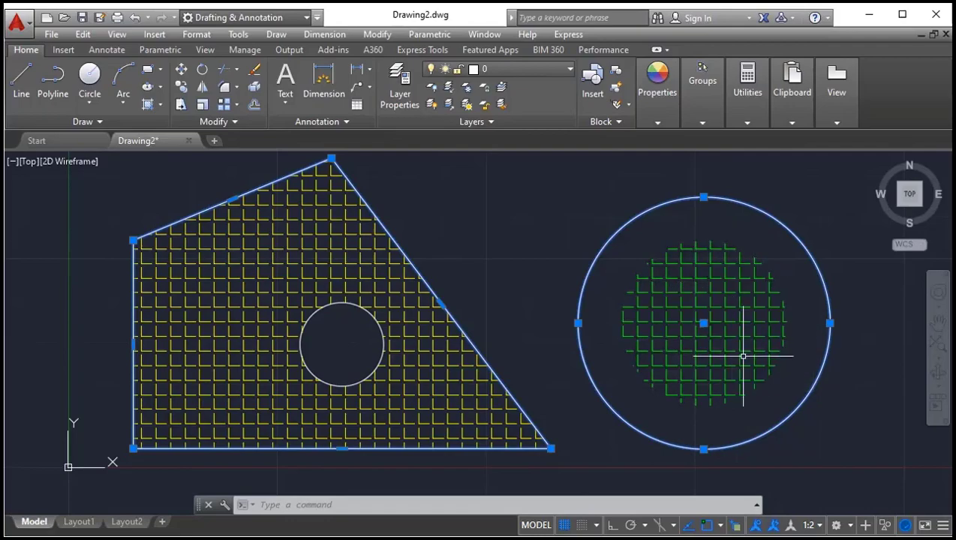
Erase both circles, the reshaped rectangle and their hatches.
scroll(713, 367, "down", 2)
left_click(800, 431)
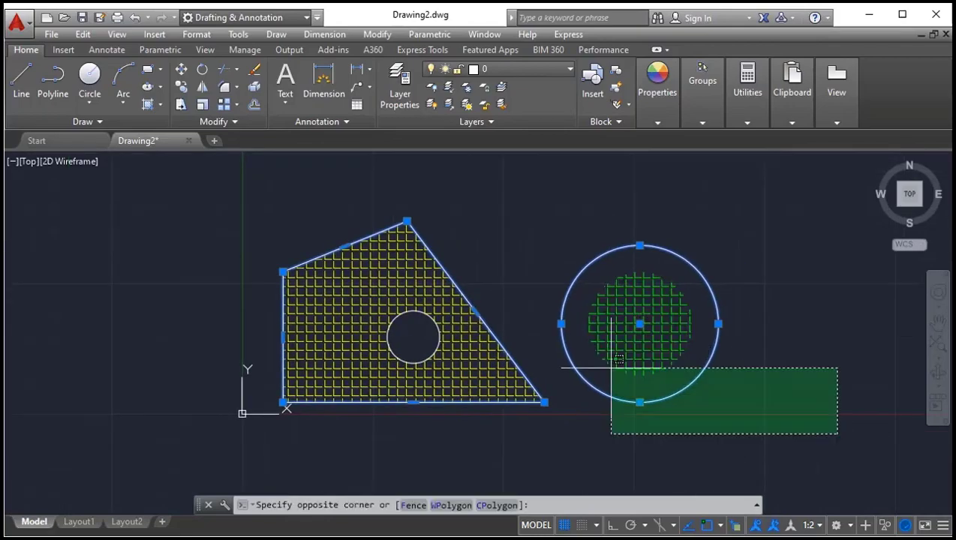
left_click(373, 268)
key("Delete")
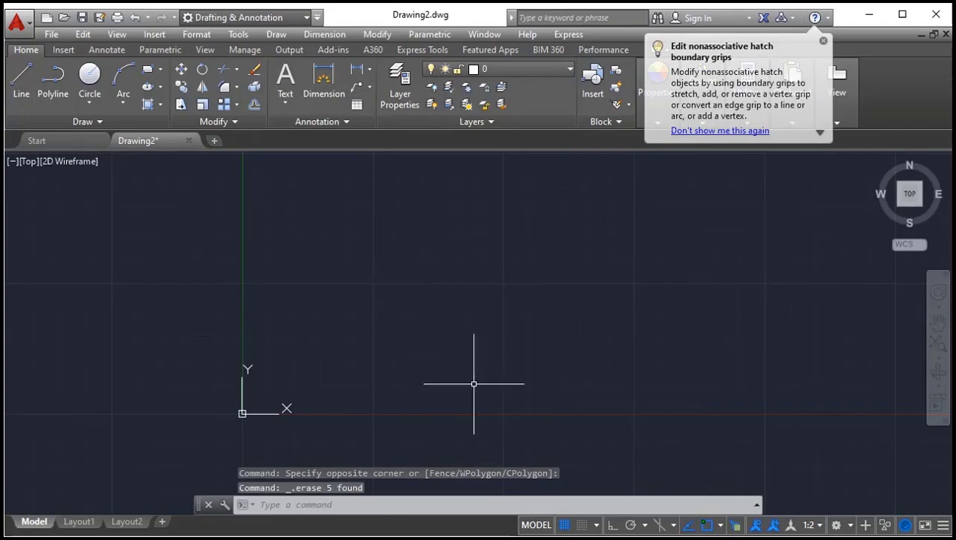
Undo the erasure, the boundary stretches and the green hatch of the separate circle.
key("ctrl+z")
key("ctrl+z")
key("ctrl+z")
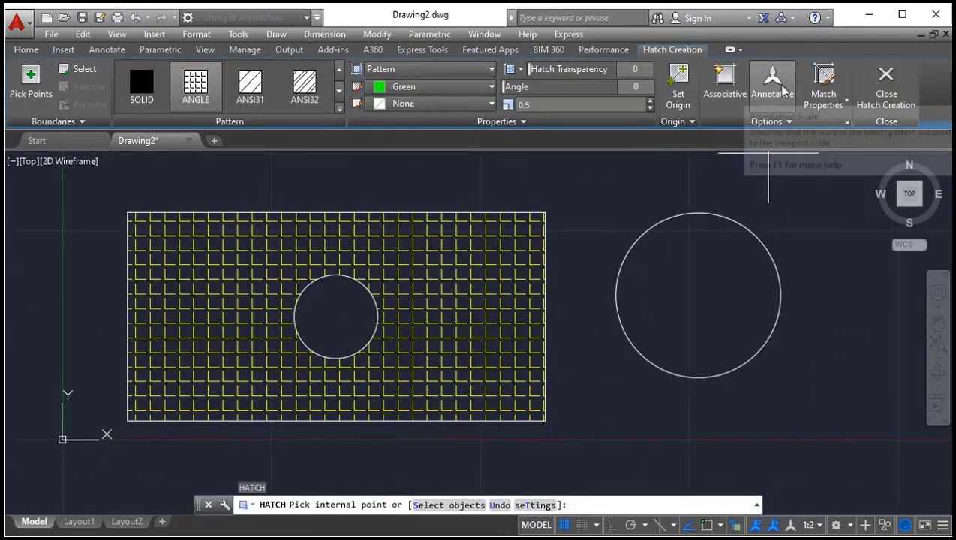
Match the hatch properties of the rectangle's yellow ANGLE hatch and apply them to the separate circle.
left_click(830, 106)
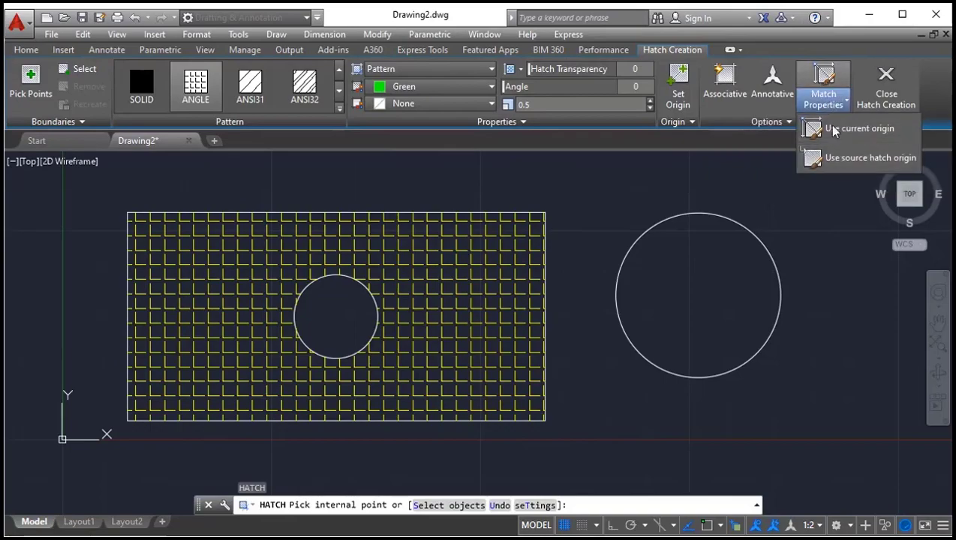
left_click(827, 100)
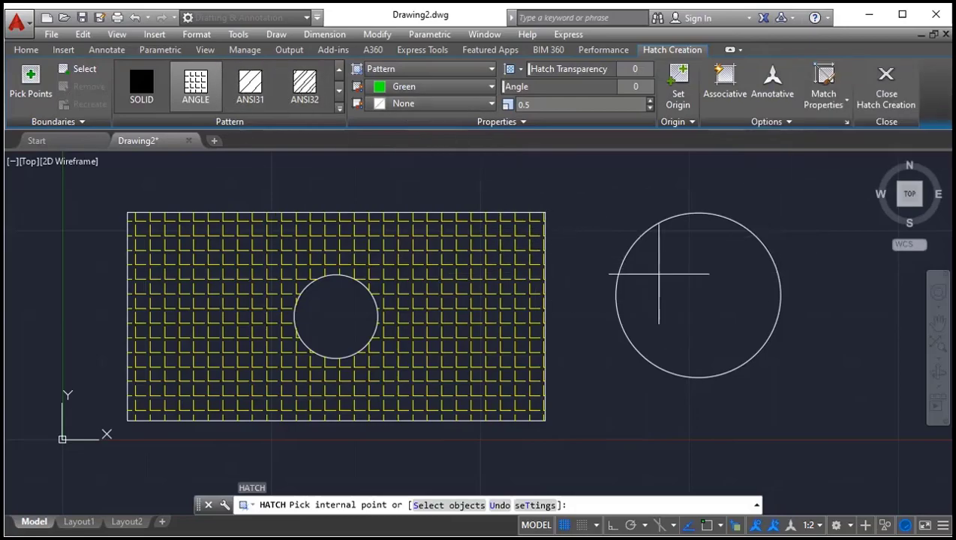
left_click(711, 279)
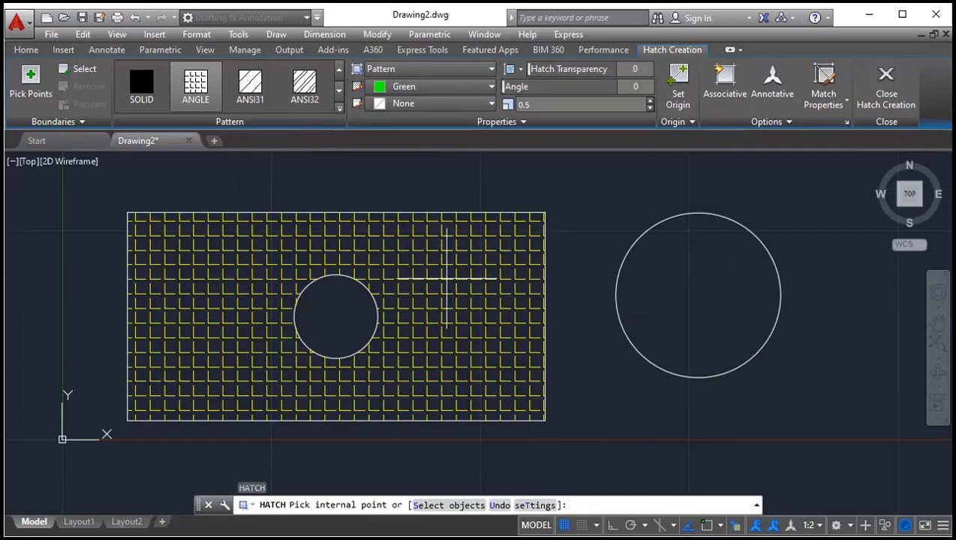
left_click(826, 76)
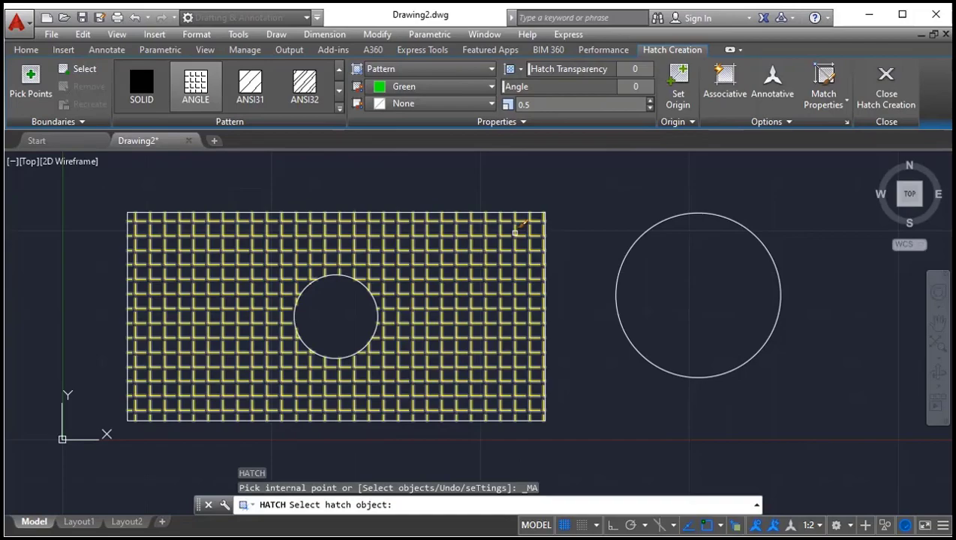
left_click(516, 232)
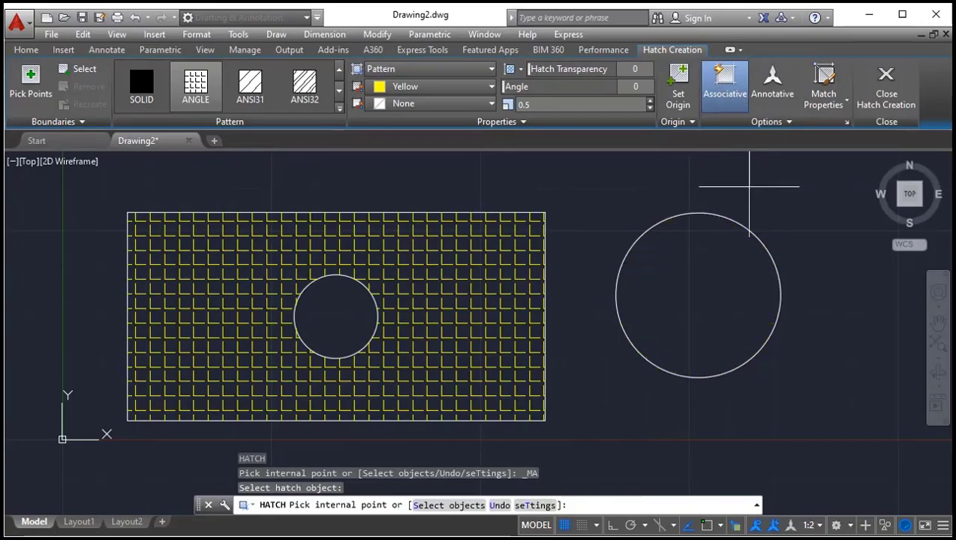
left_click(651, 278)
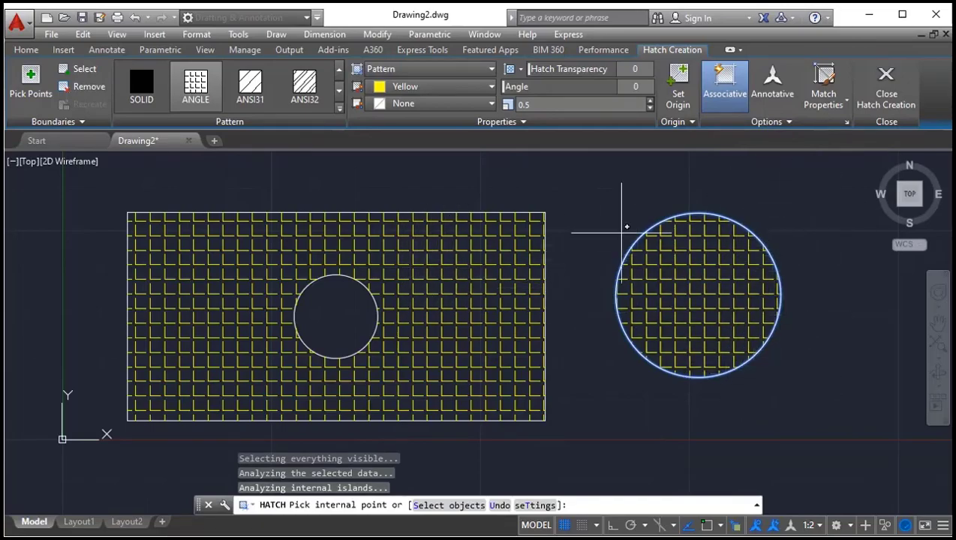
left_click(830, 100)
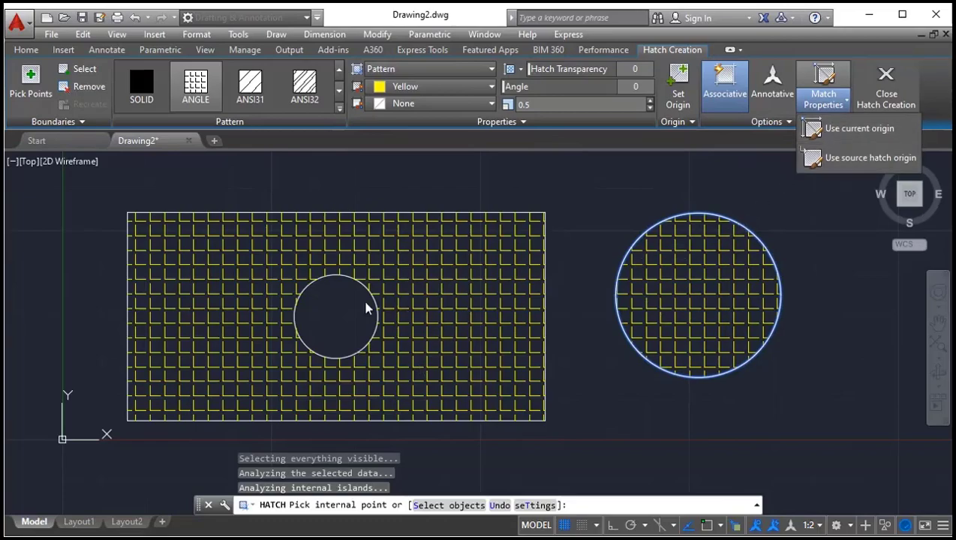
left_click(802, 373)
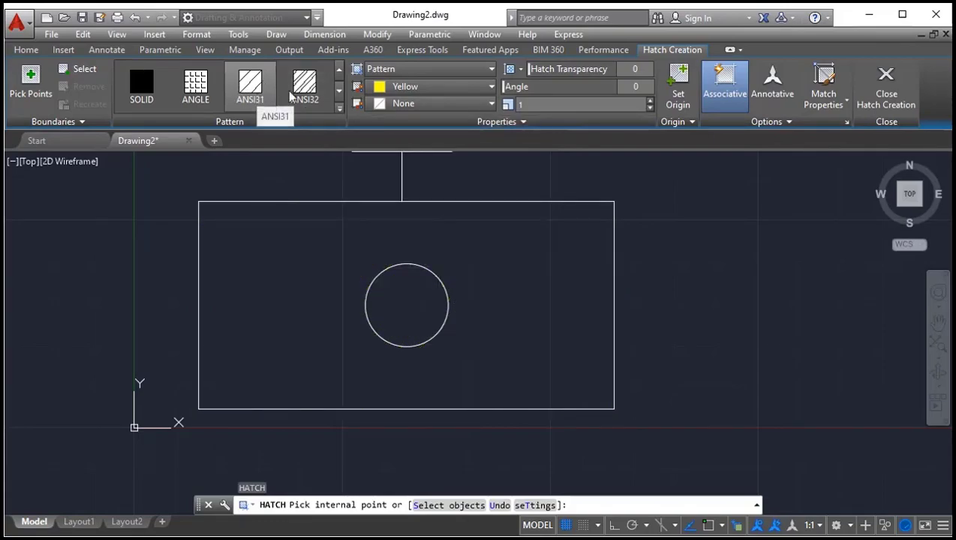
Hatch the area between the rectangle and inner circle with the annotative ANSI31 pattern, ByLayer colour and scale 1, and finish the command.
left_click(409, 87)
left_click(409, 106)
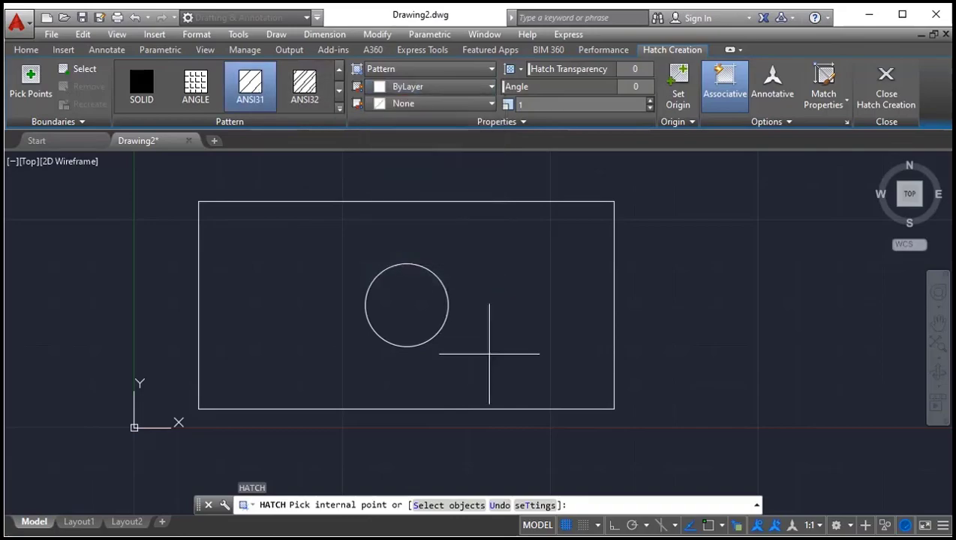
left_click(776, 89)
left_click(540, 277)
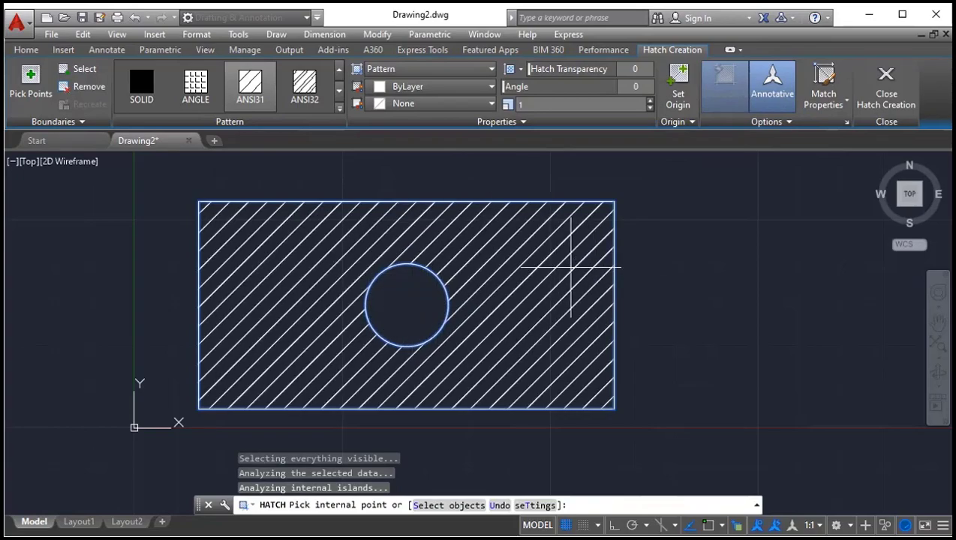
key("Escape")
scroll(688, 321, "down", 2)
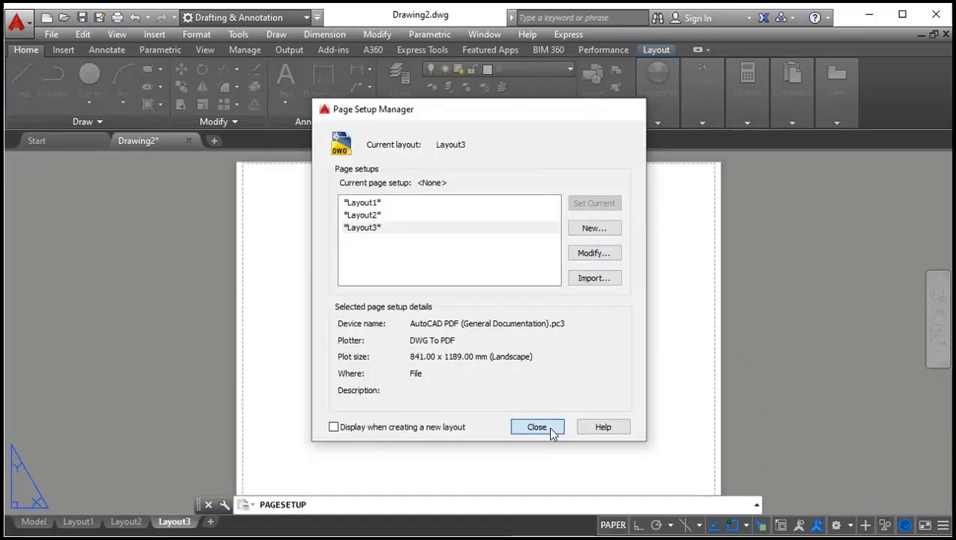
Close the Page Setup Manager, look through the sheets of Layout1, Layout2 and Layout3, and return to model space.
left_click(551, 427)
left_click(78, 521)
left_click(125, 522)
left_click(174, 521)
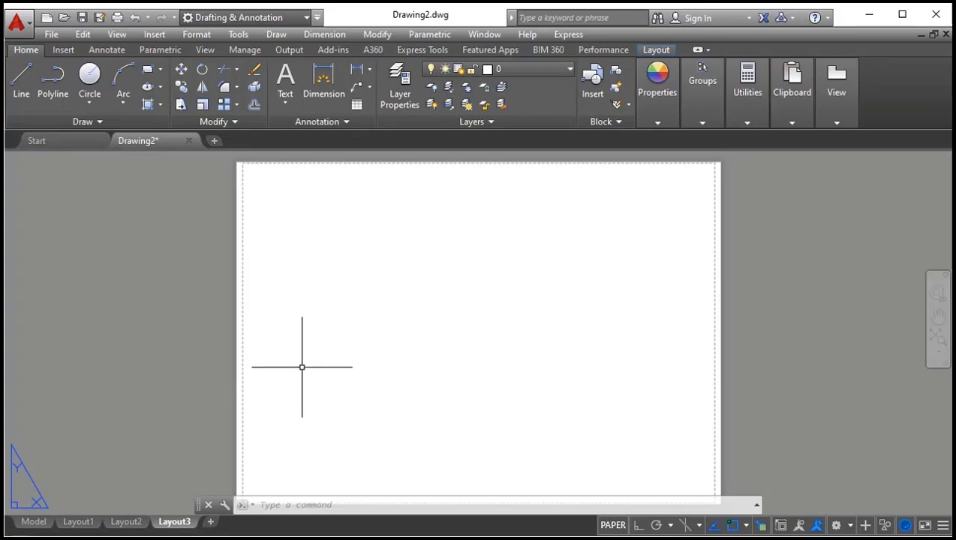
left_click(78, 522)
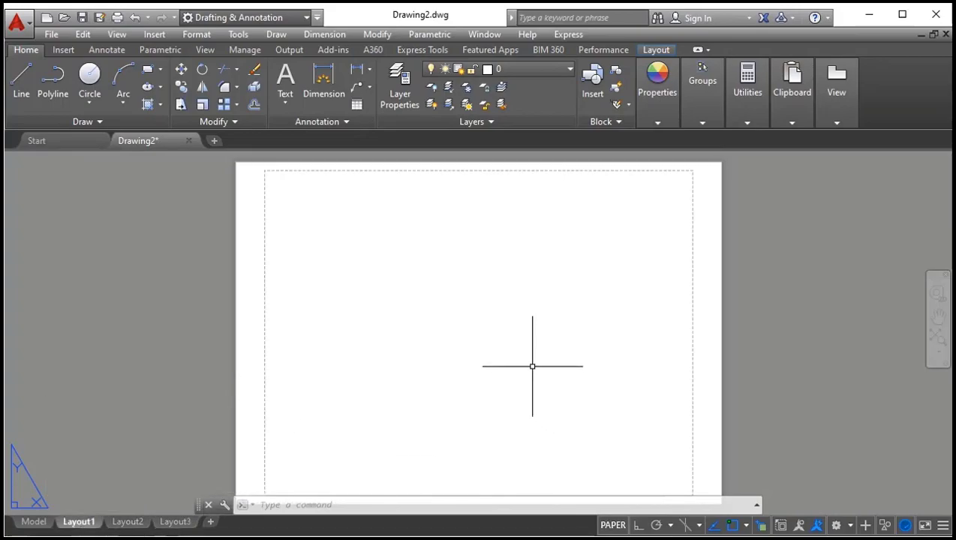
left_click(126, 521)
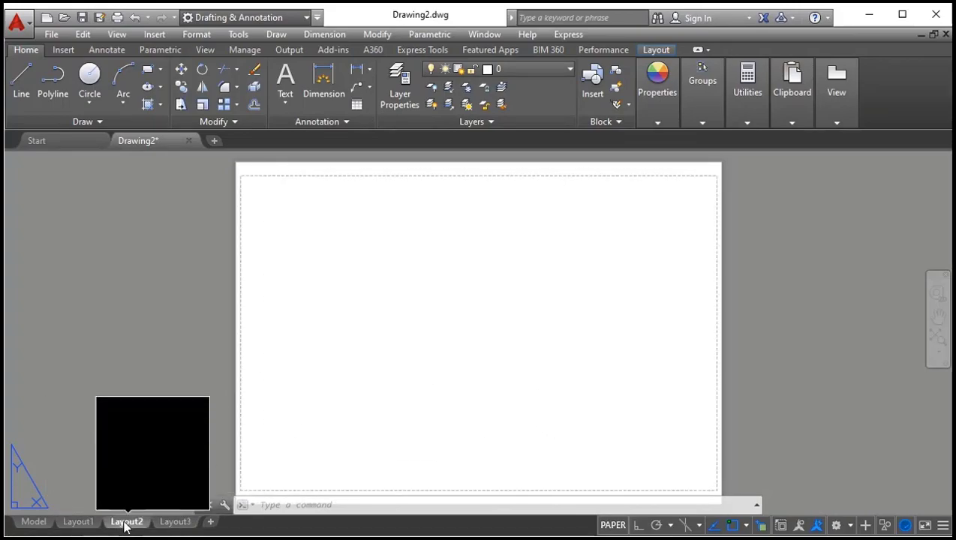
left_click(182, 523)
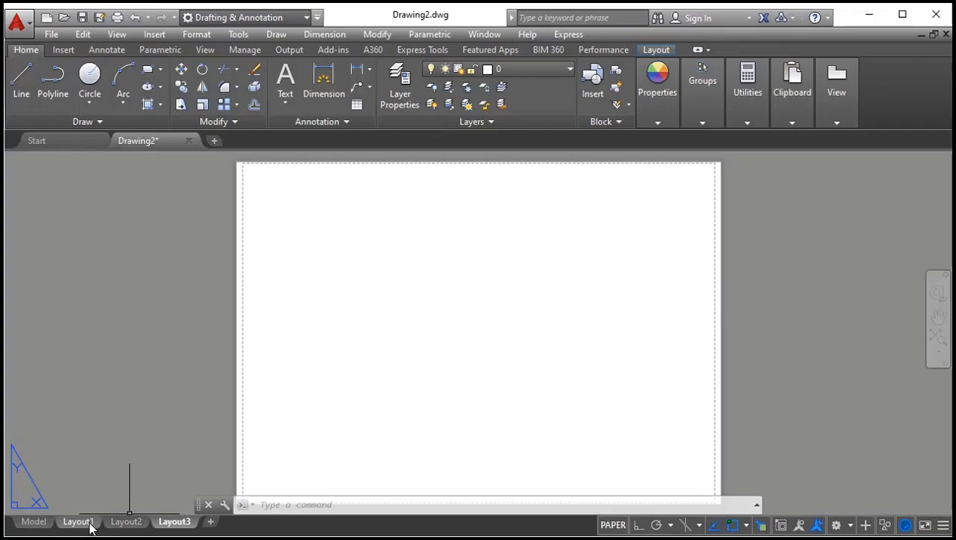
left_click(34, 522)
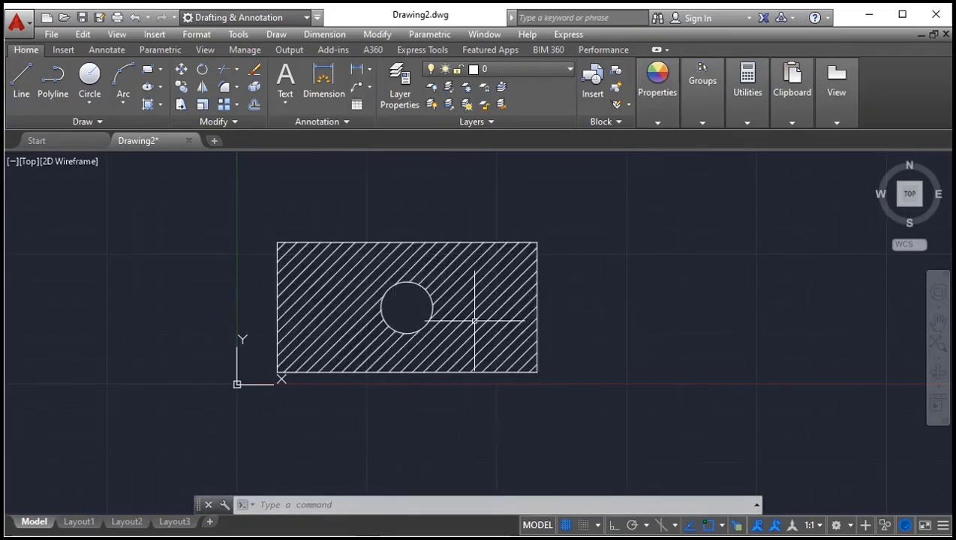
Create an MVIEW viewport with the Fit option on Layout1 and select it.
left_click(80, 524)
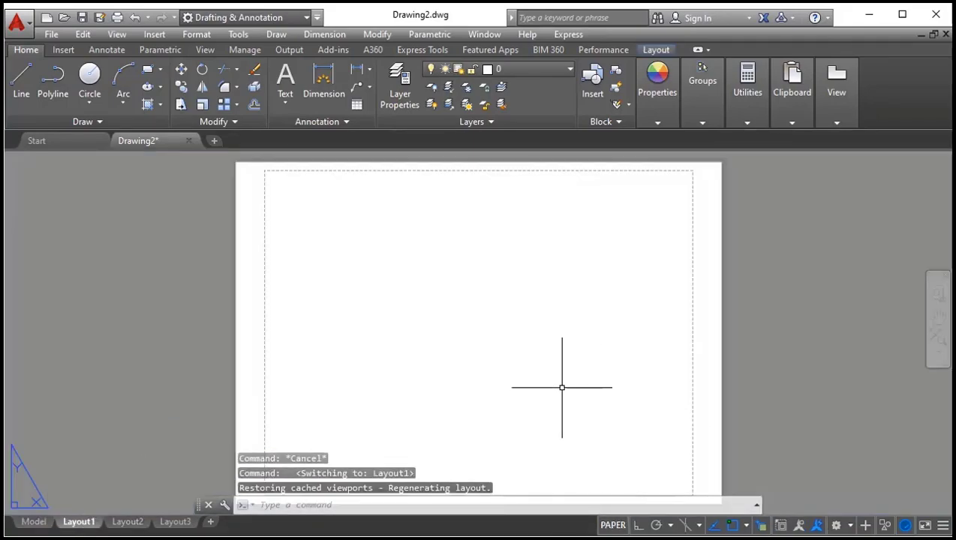
type("mv")
key("Return")
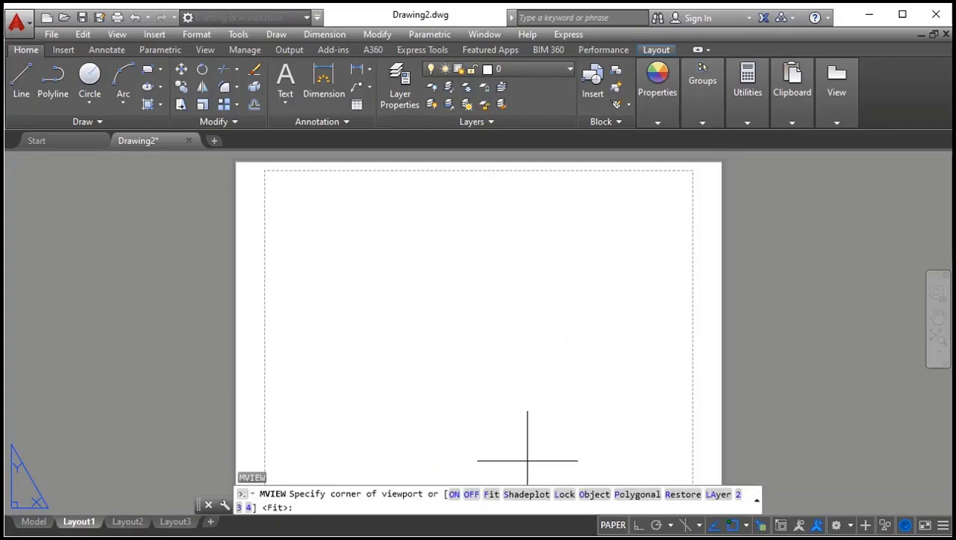
left_click(489, 494)
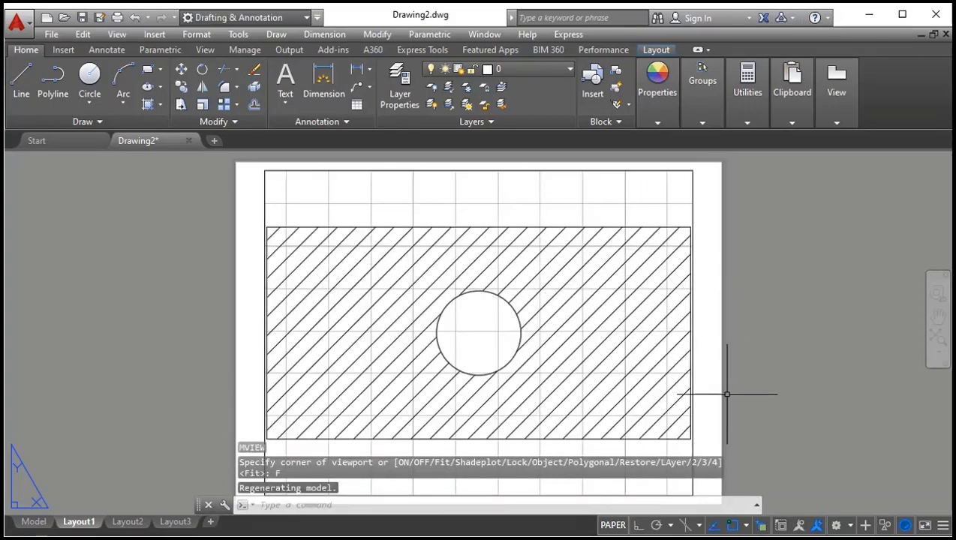
left_click(715, 184)
left_click(677, 184)
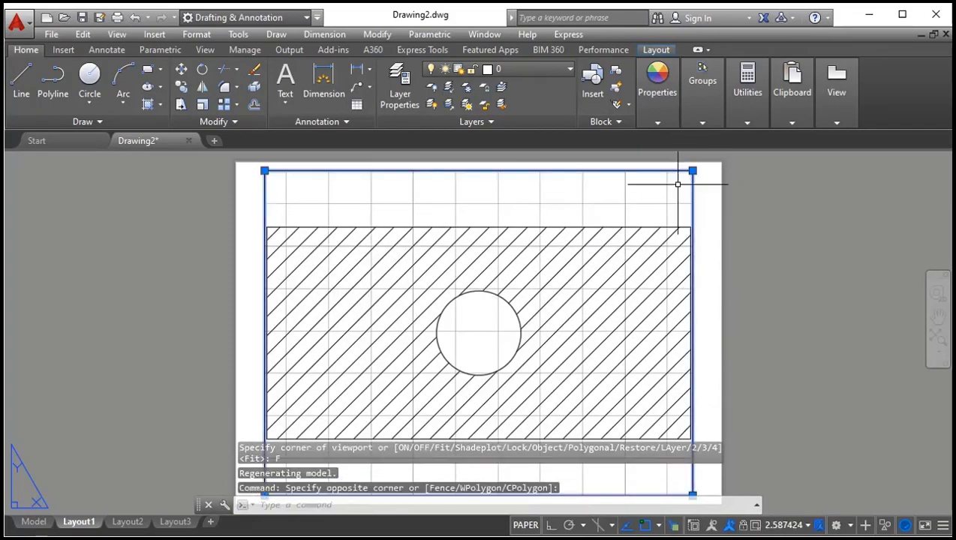
Set the scale of the selected Layout1 viewport to 1:1.
left_click(807, 525)
left_click(781, 169)
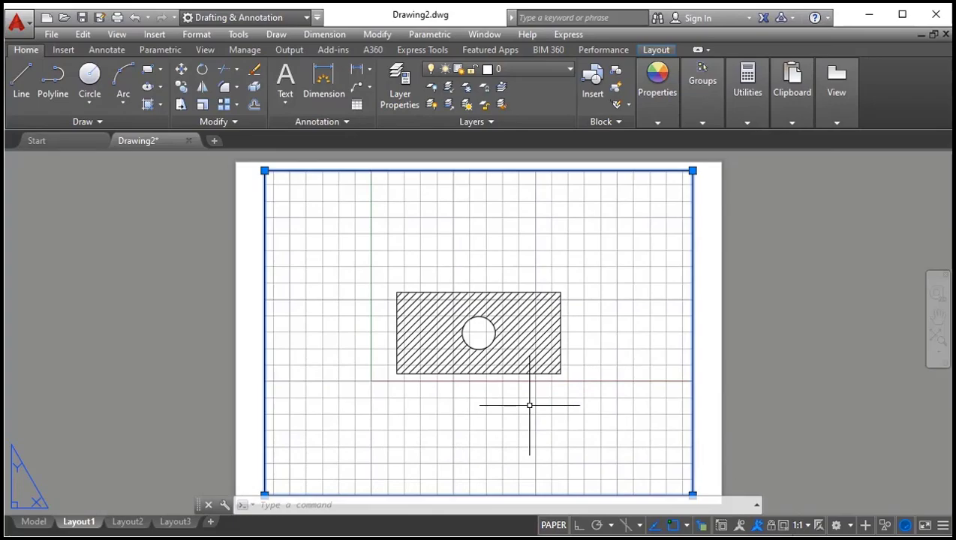
Create an MVIEW viewport with the Fit option on Layout2 and set its scale to 1:1.
left_click(127, 521)
type("m")
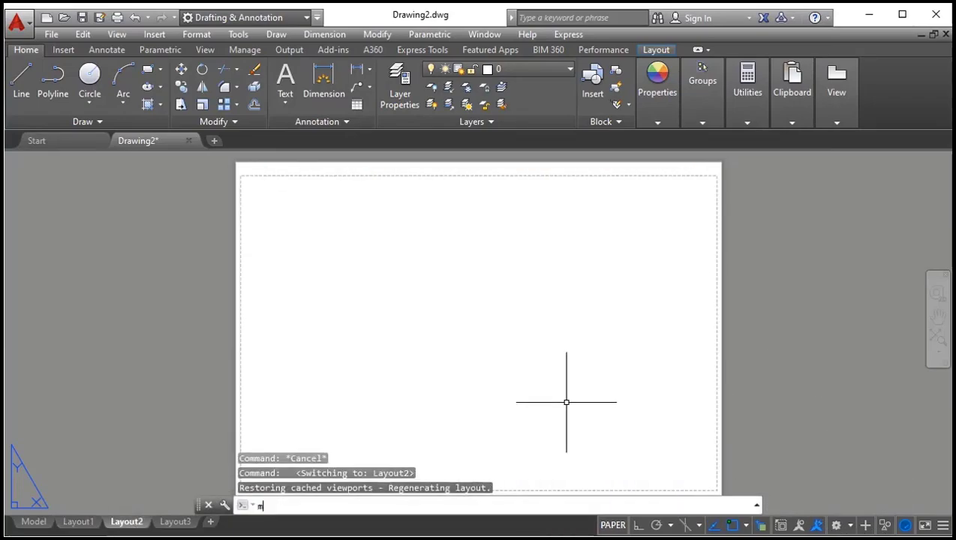
type("v")
key("Return")
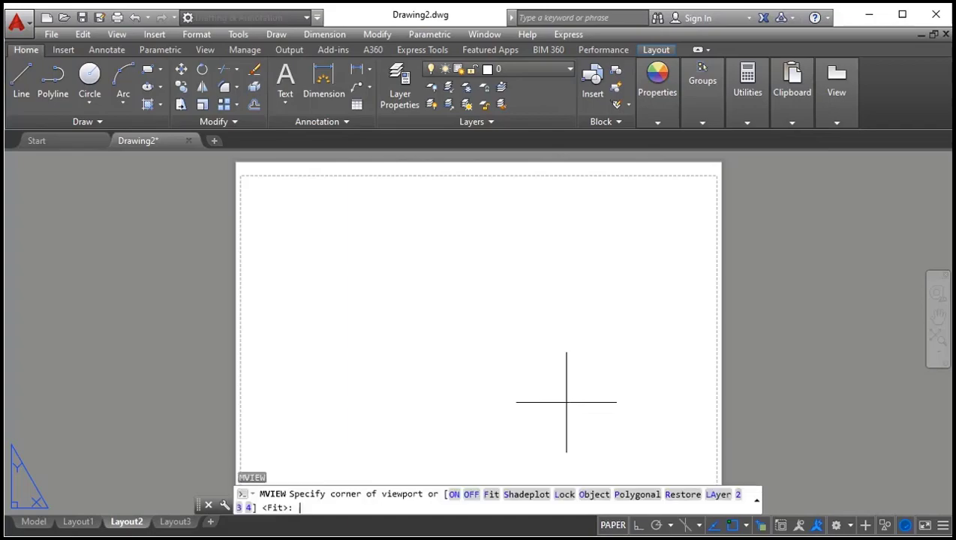
left_click(491, 494)
left_click(764, 453)
left_click(807, 527)
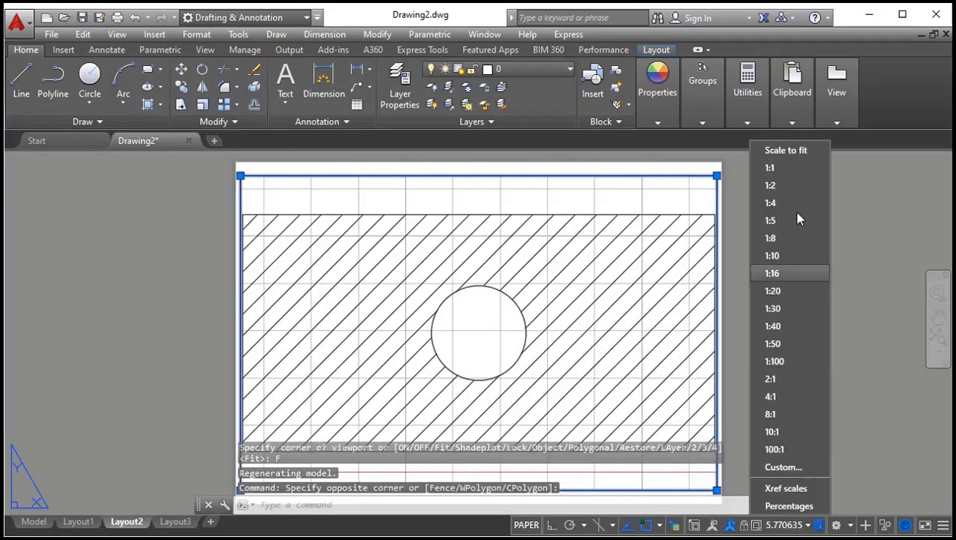
left_click(797, 174)
Create an MVIEW viewport with the Fit option on Layout3, set its scale to 1:1 and deselect it.
left_click(177, 523)
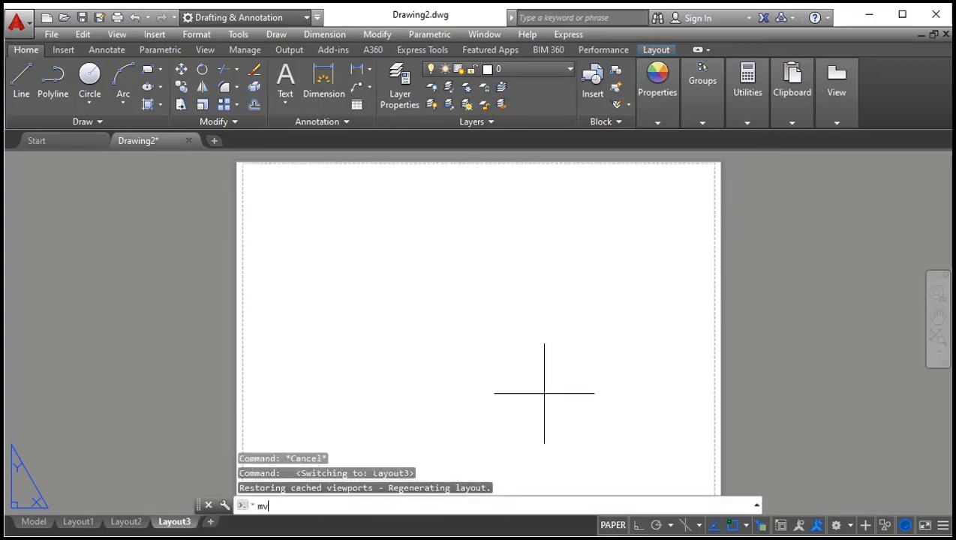
key("Return")
type("f")
key("Return")
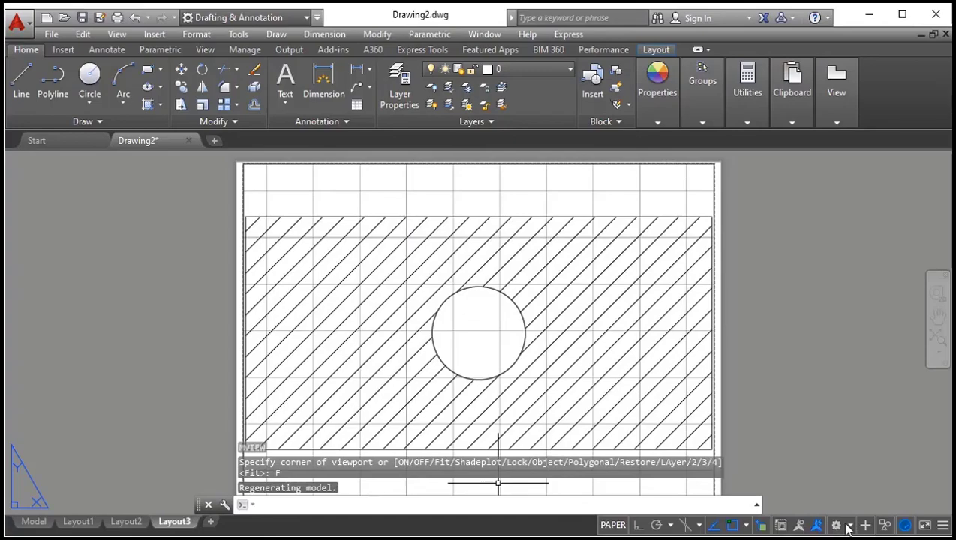
left_click(674, 385)
left_click(721, 405)
left_click(779, 514)
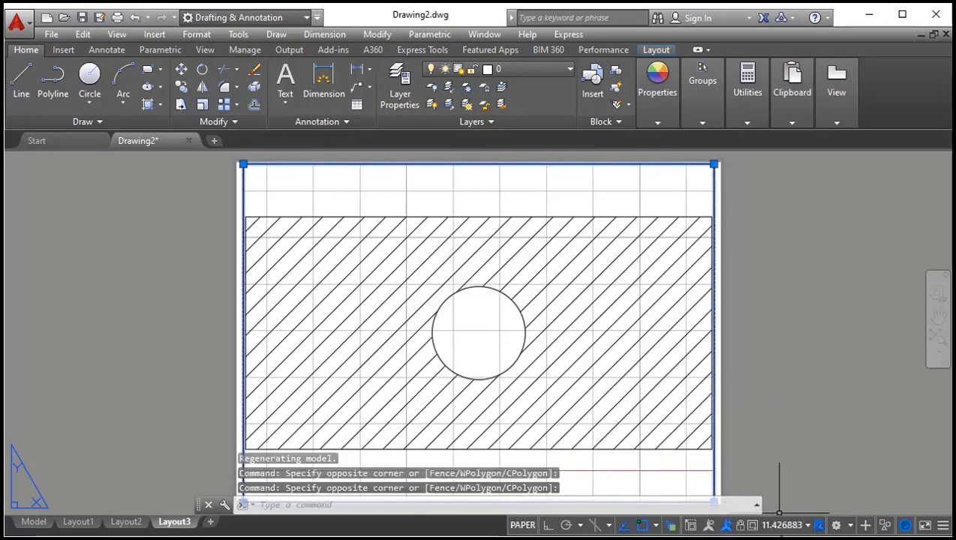
left_click(790, 530)
left_click(782, 169)
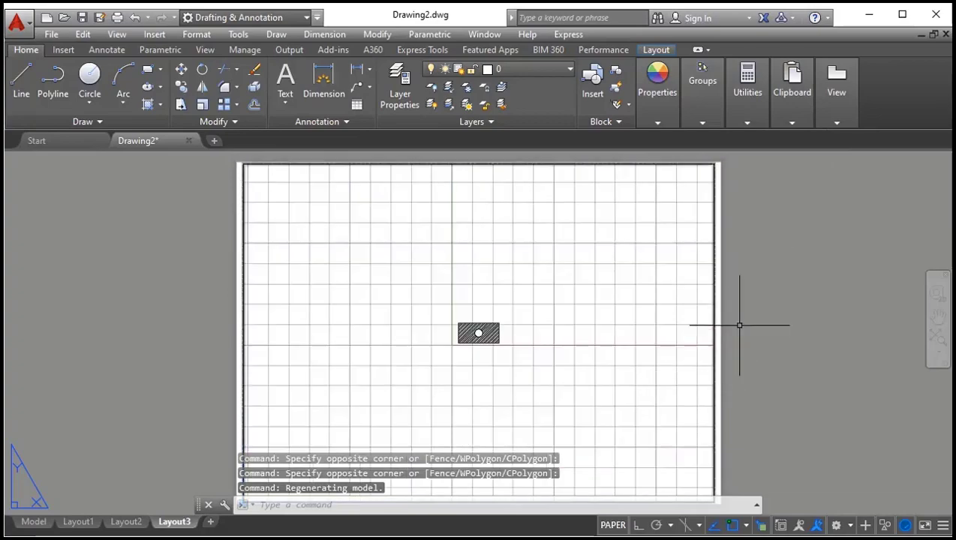
key("Escape")
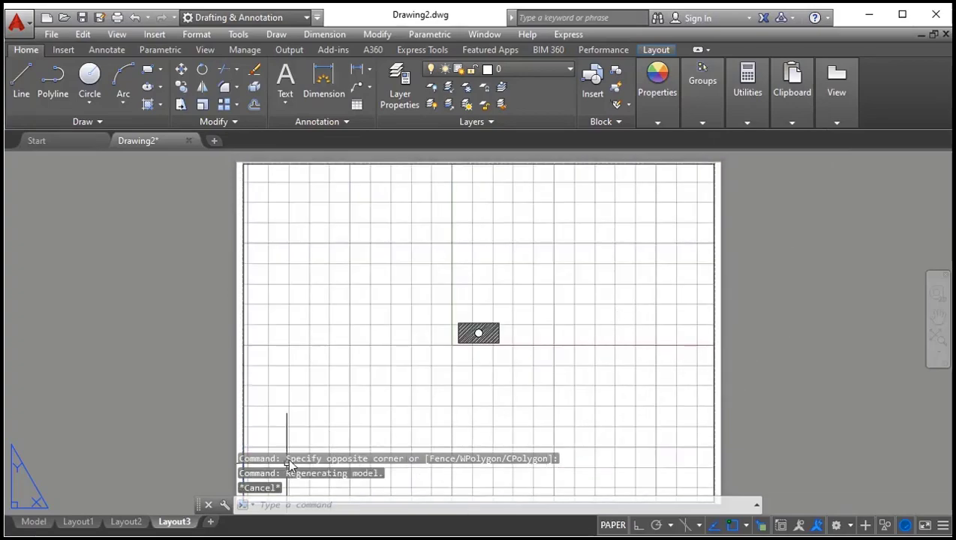
Compare how the annotative hatch is displayed in the viewports of Layout1, Layout2 and Layout3.
left_click(85, 525)
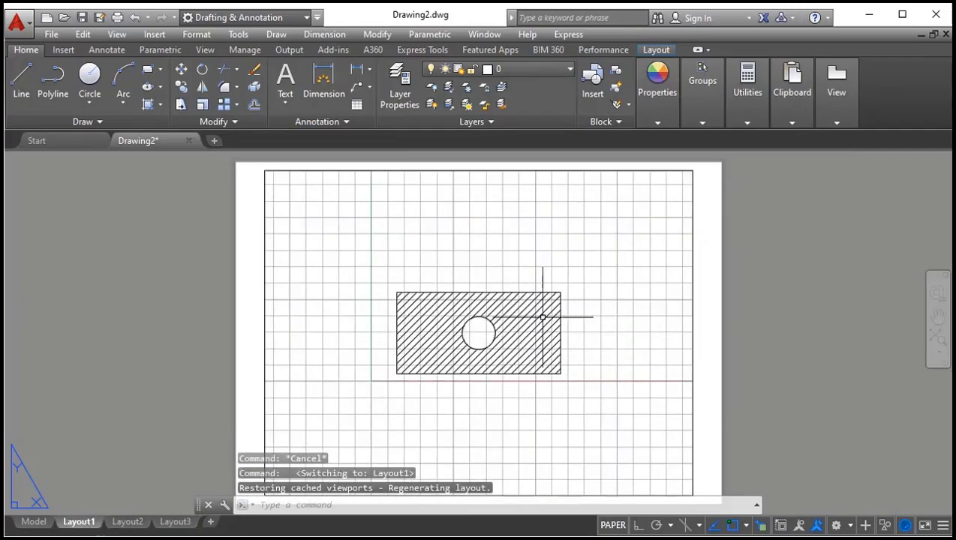
left_click(122, 526)
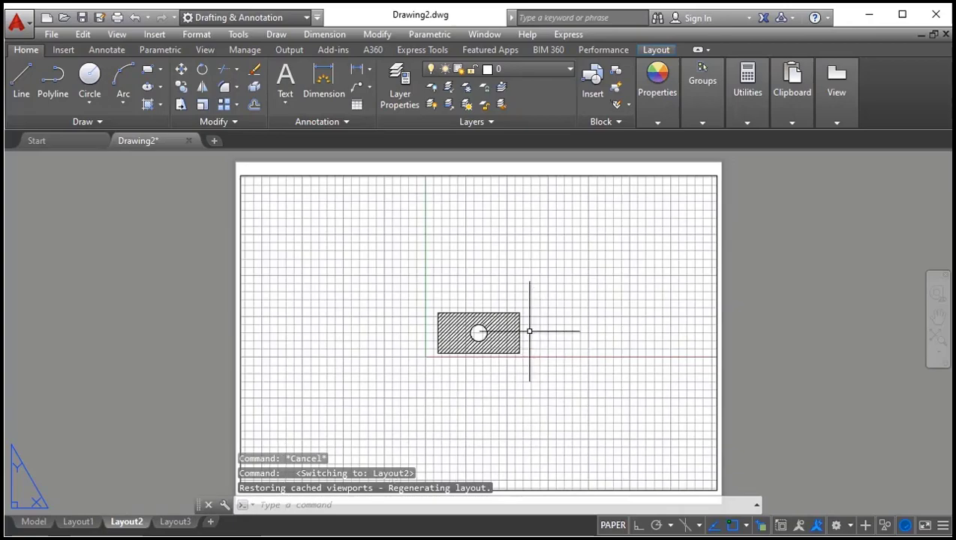
left_click(184, 521)
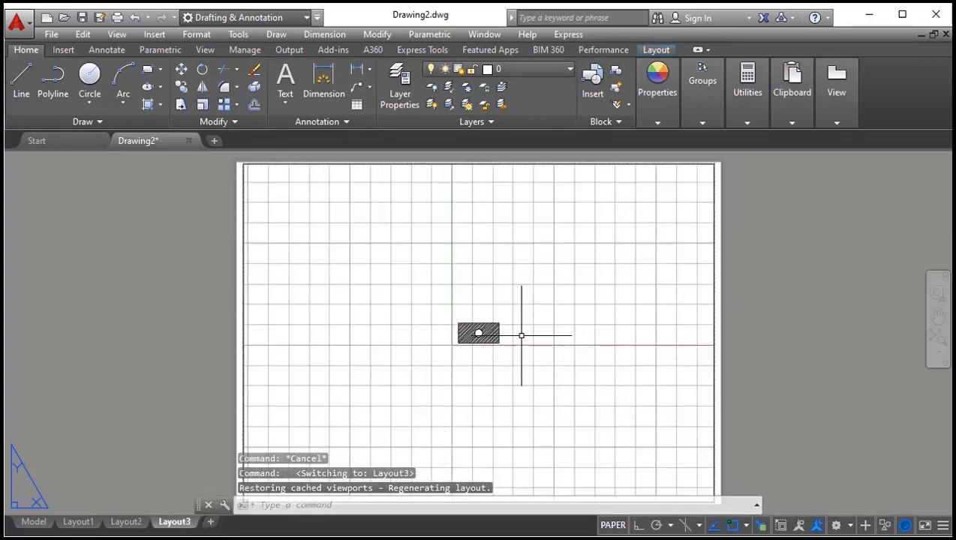
left_click(78, 522)
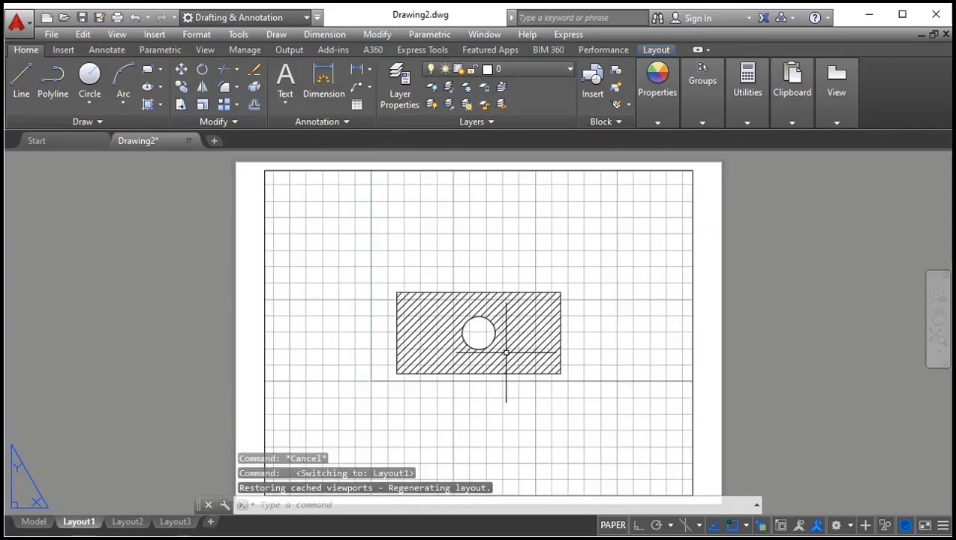
left_click(121, 526)
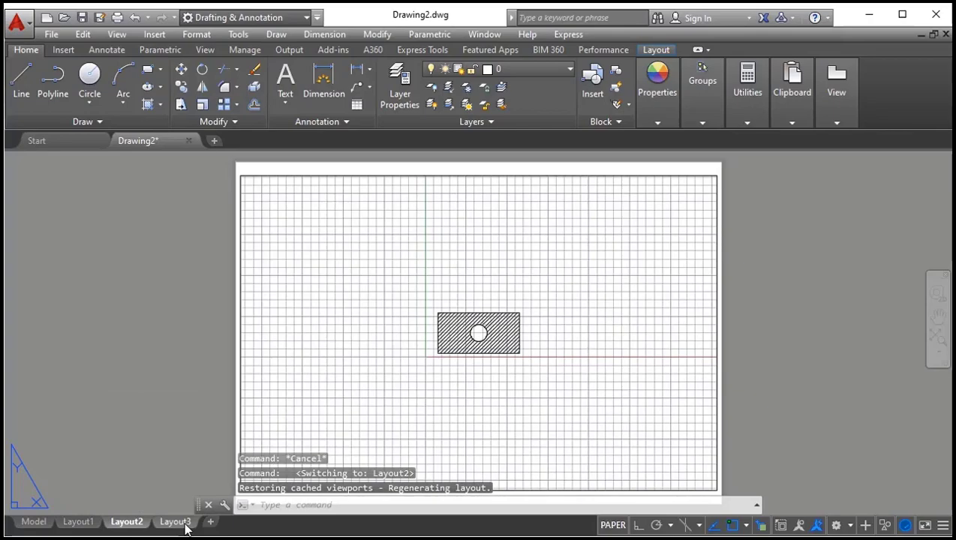
left_click(184, 527)
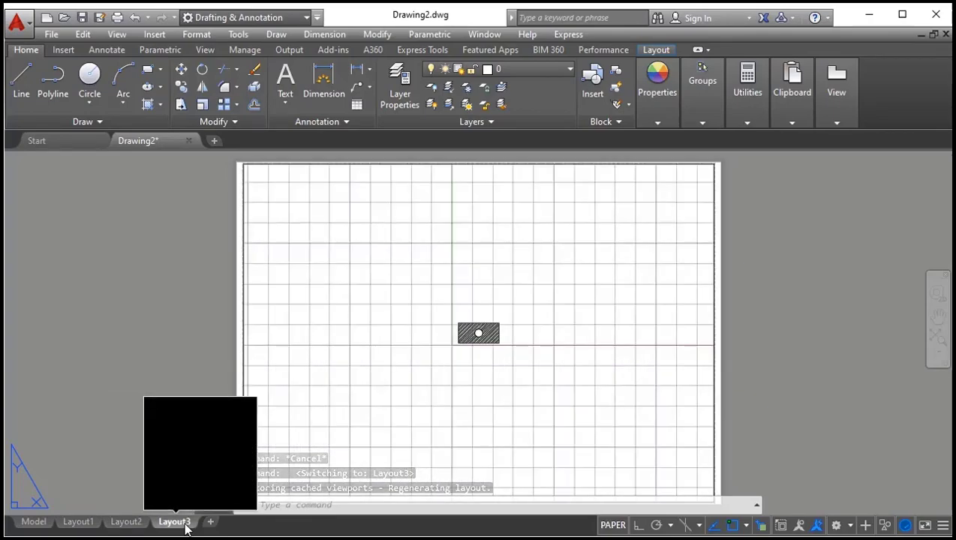
left_click(78, 522)
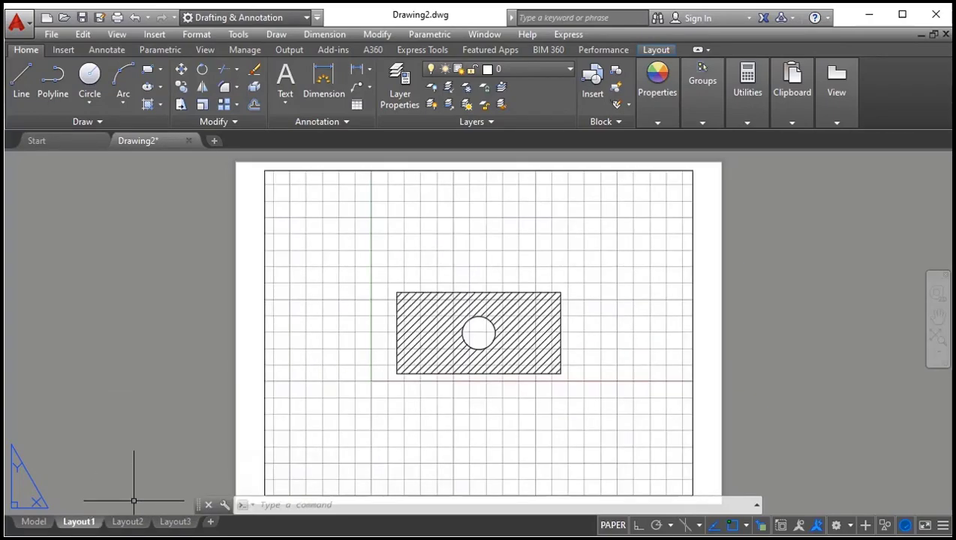
left_click(135, 525)
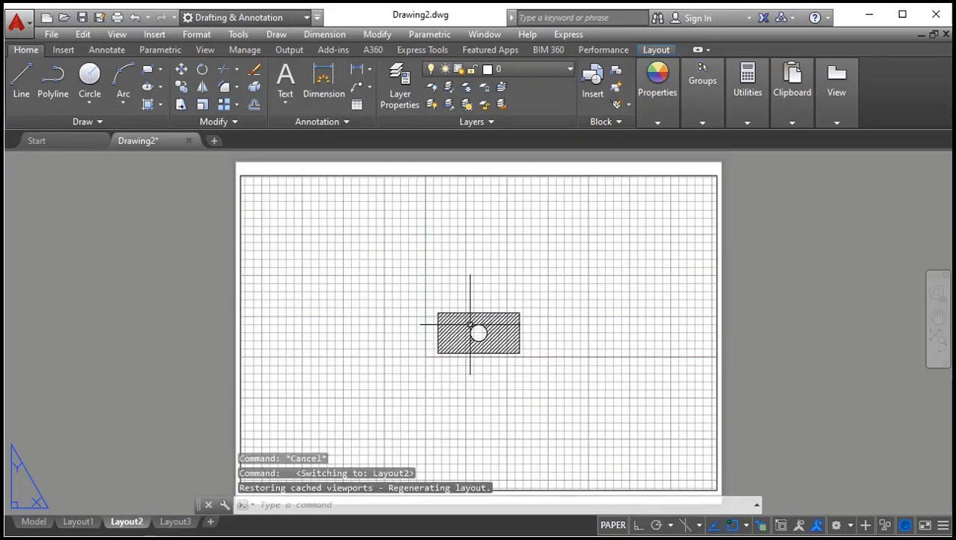
left_click(175, 523)
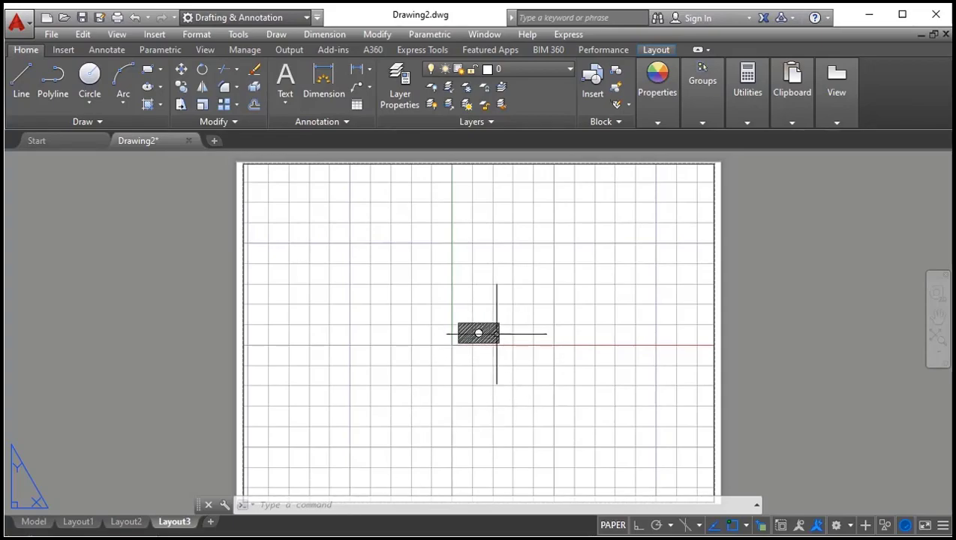
Return to model space, inspect the annotative setting and scale of the rectangle's hatch, and deselect it.
left_click(34, 522)
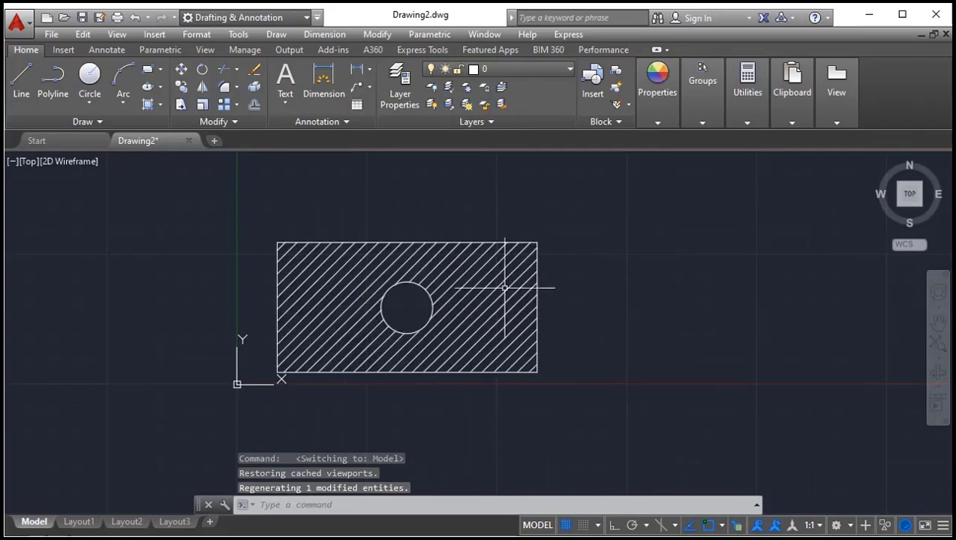
left_click(492, 312)
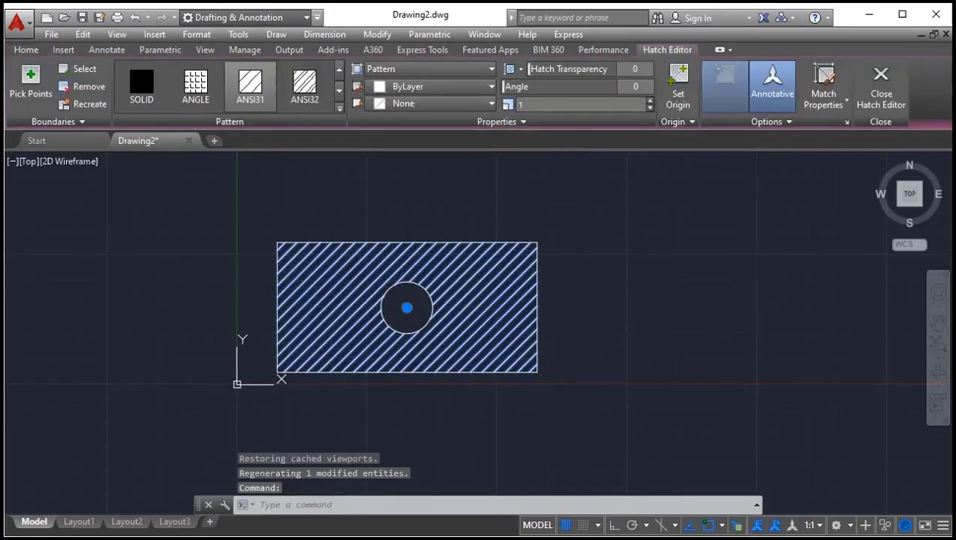
key("Escape")
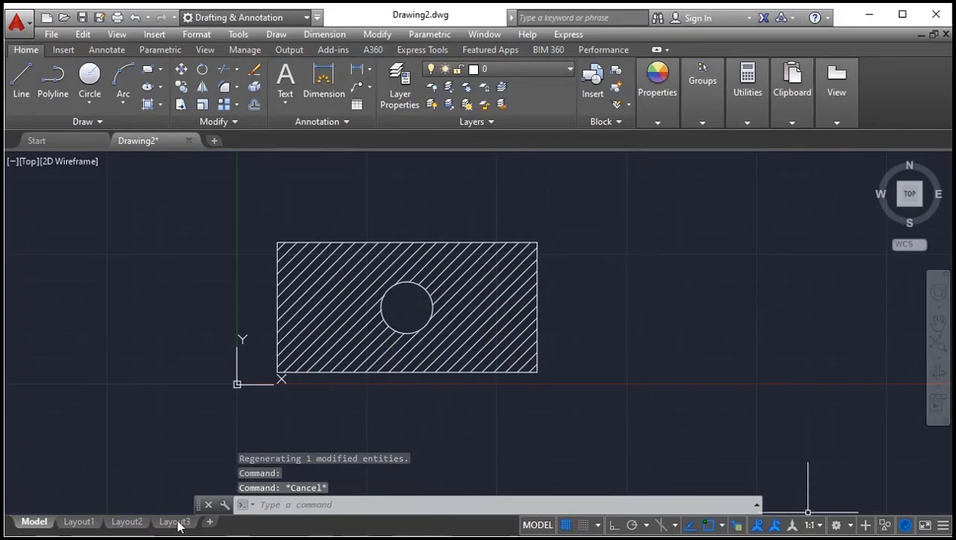
Set the annotation scale of the Layout2 viewport to 1:2 in its properties.
left_click(78, 522)
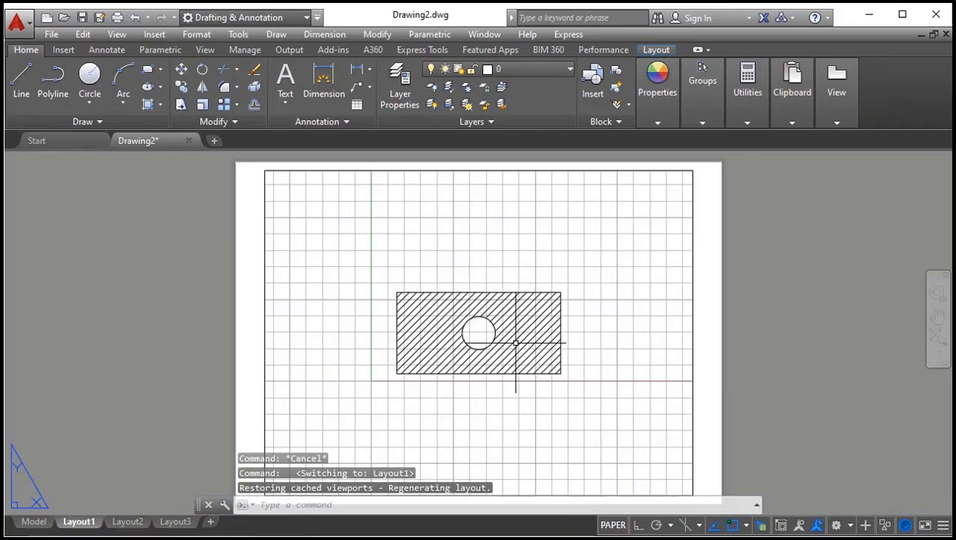
left_click(140, 523)
left_click(744, 228)
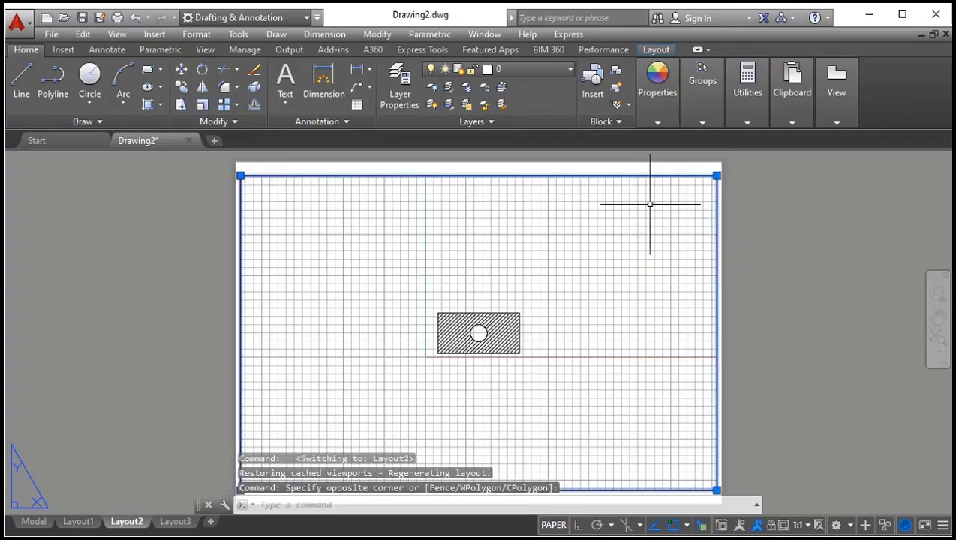
key("ctrl+1")
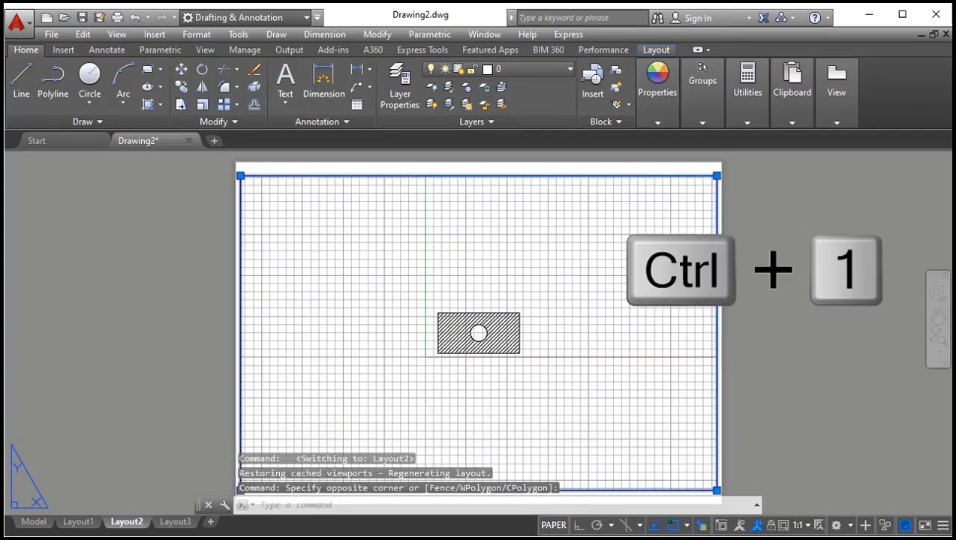
scroll(72, 278, "down", 2)
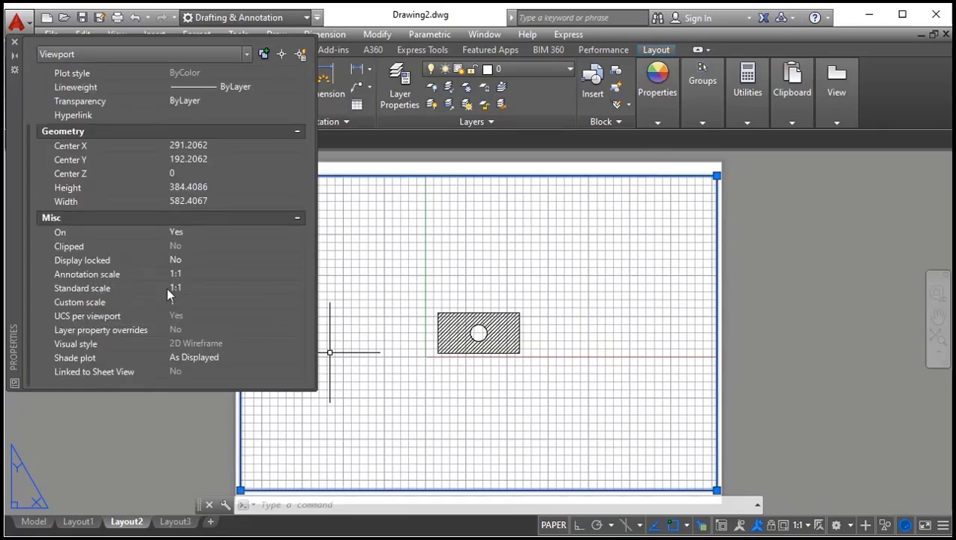
left_click(200, 275)
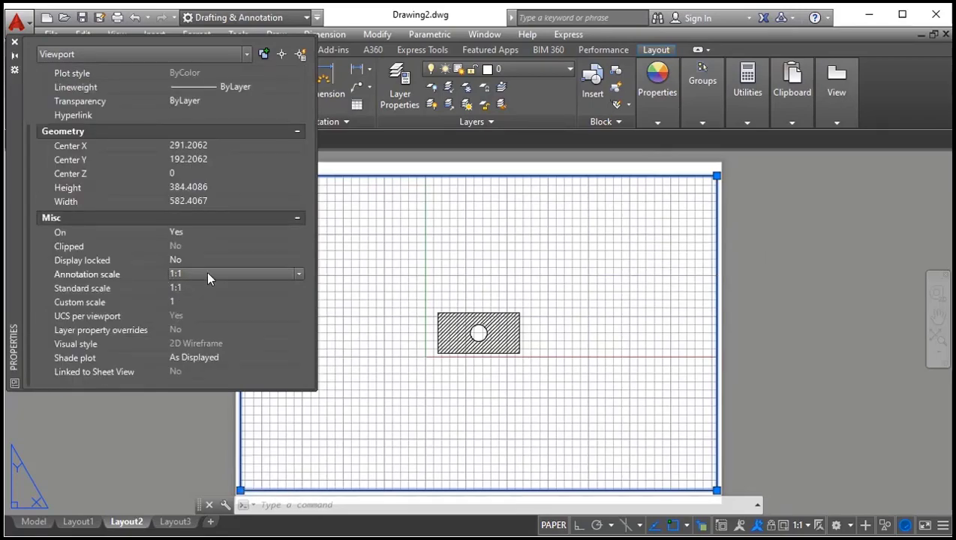
left_click(206, 276)
left_click(193, 301)
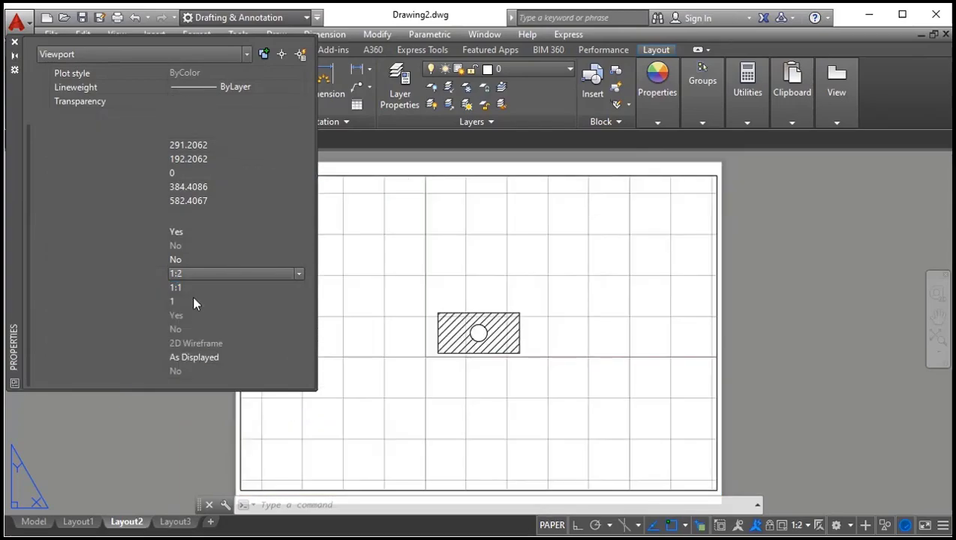
Set the standard scale of the Layout2 viewport to 1:1 and close its properties.
left_click(235, 290)
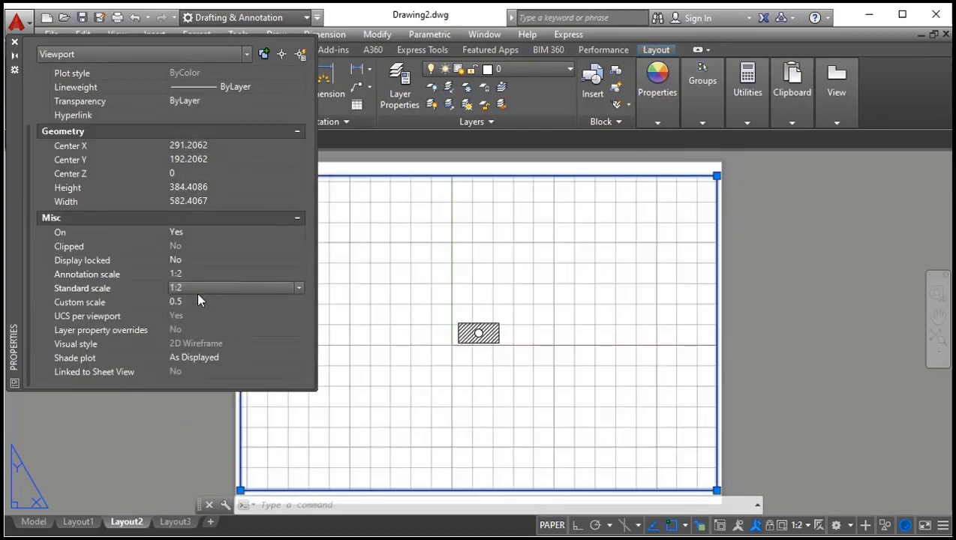
left_click(198, 289)
left_click(184, 330)
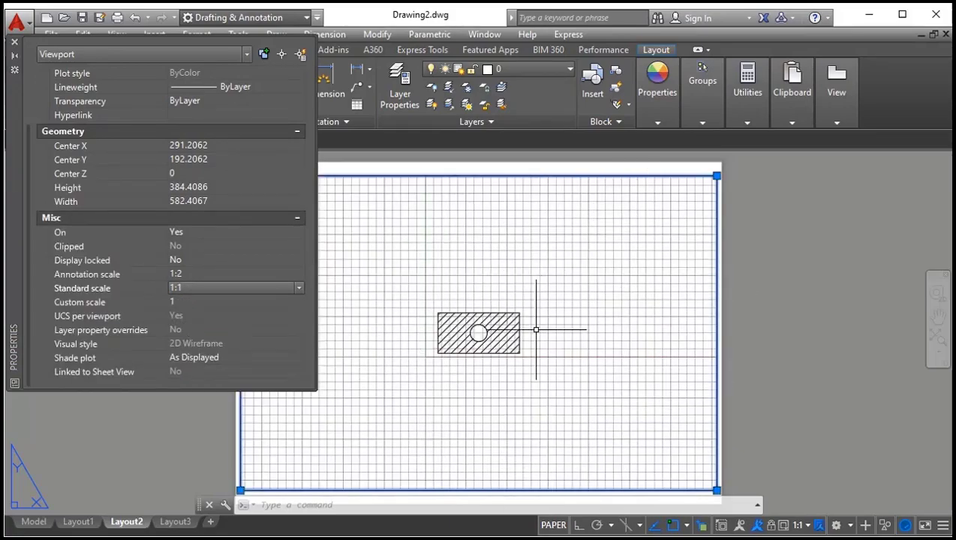
left_click(14, 44)
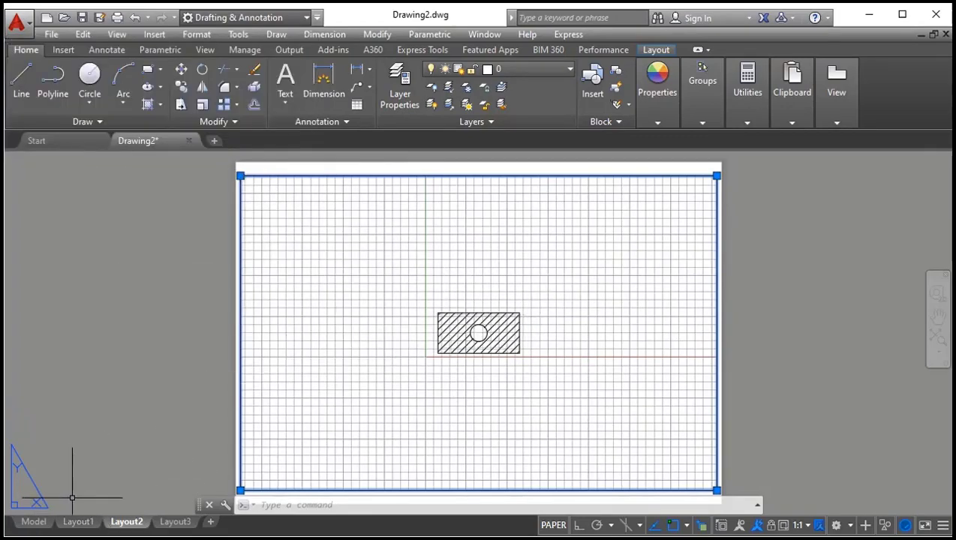
Compare the hatch spacing in the Layout1 viewport with that in the Layout2 viewport.
left_click(103, 526)
left_click(78, 522)
left_click(126, 523)
left_click(79, 522)
left_click(126, 522)
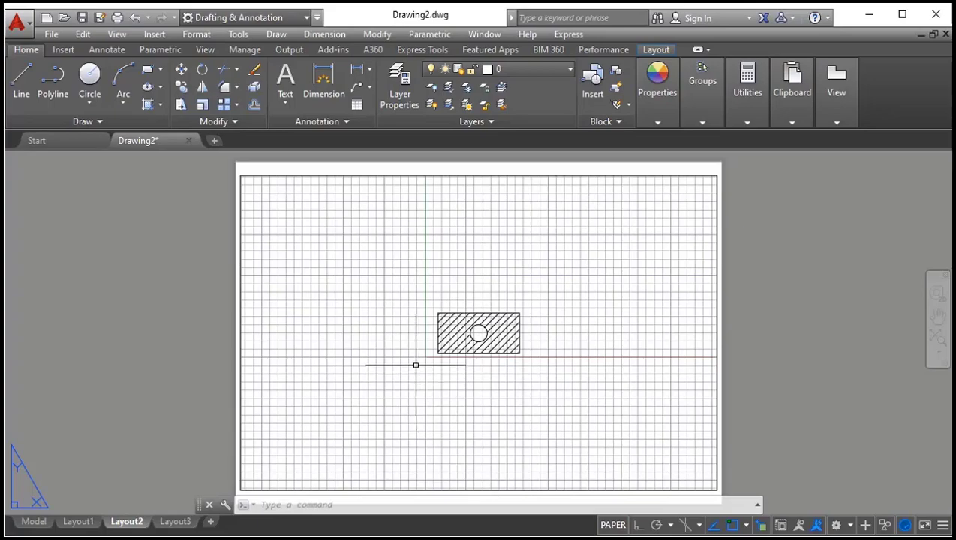
left_click(88, 525)
left_click(126, 522)
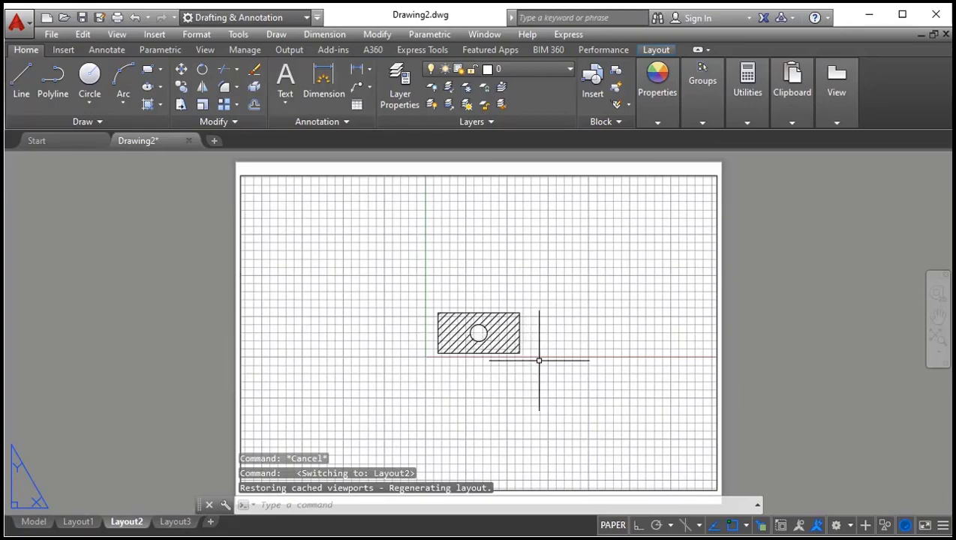
Switch to Layout3 and set the annotation scale of its viewport to 1:4 in its properties.
left_click(177, 524)
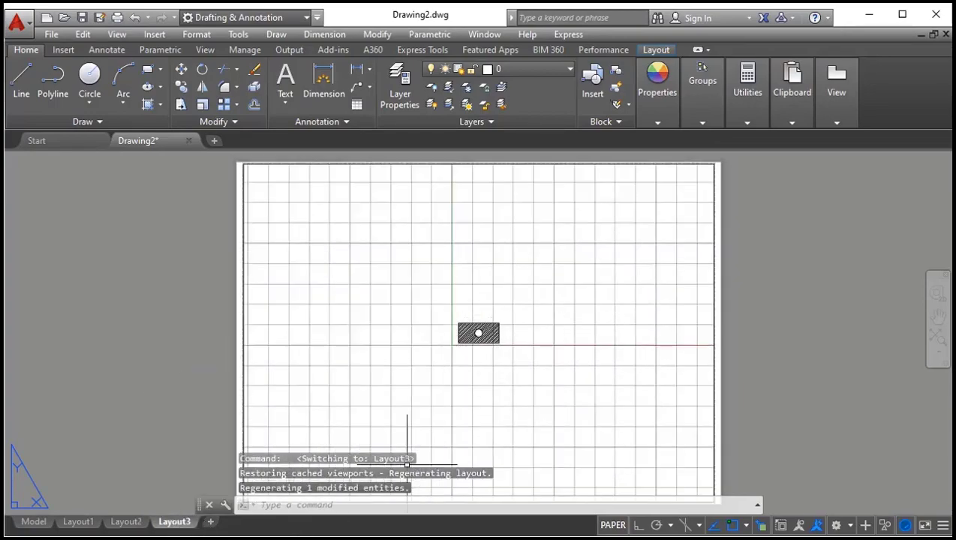
left_click(816, 321)
left_click(642, 266)
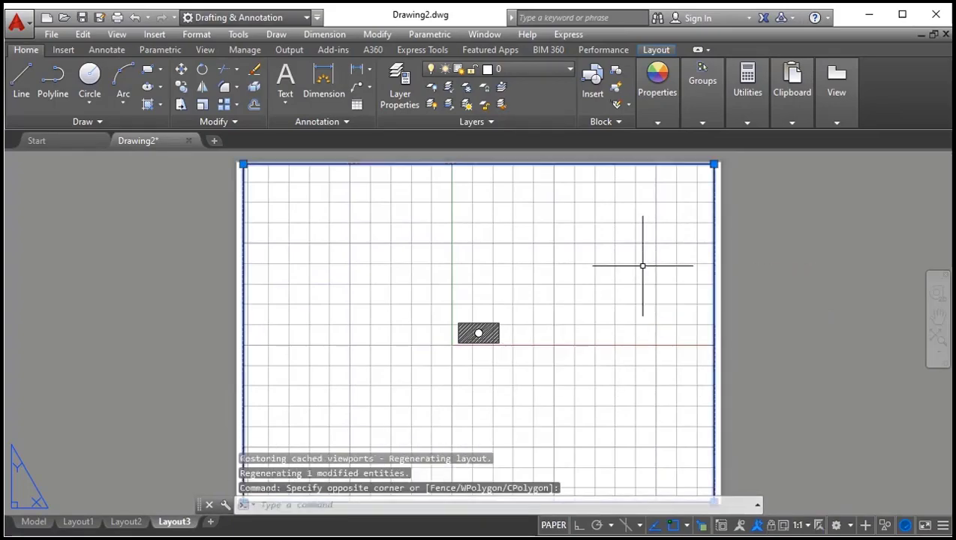
key("ctrl+1")
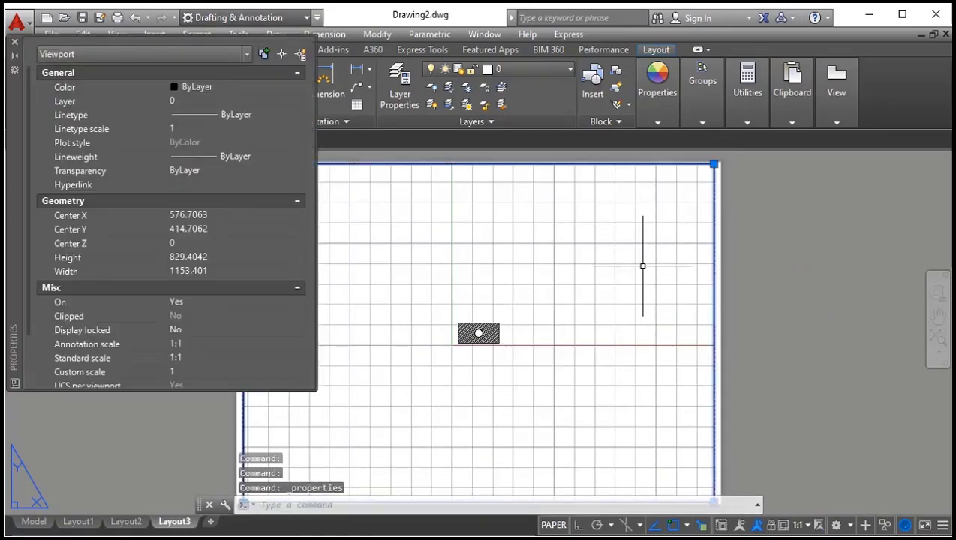
left_click(185, 344)
left_click(187, 343)
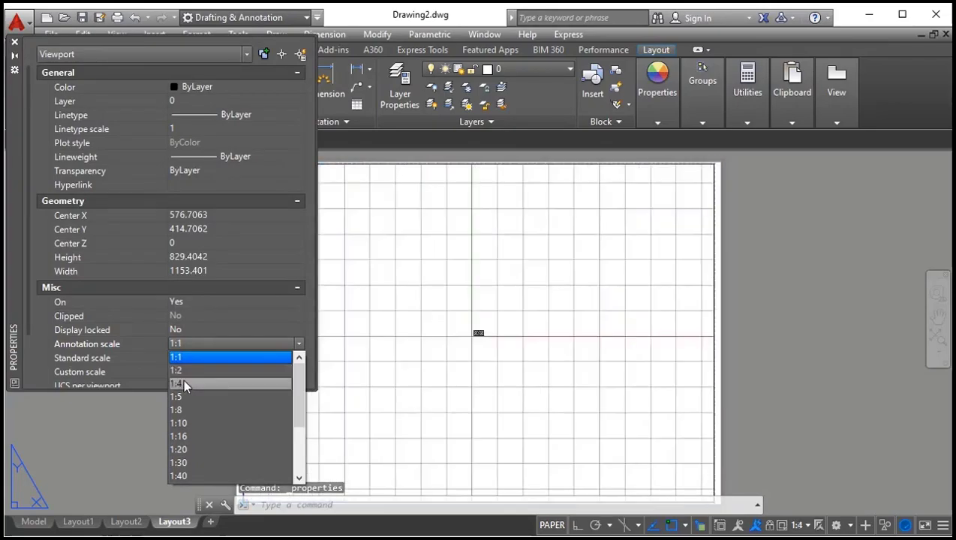
left_click(184, 382)
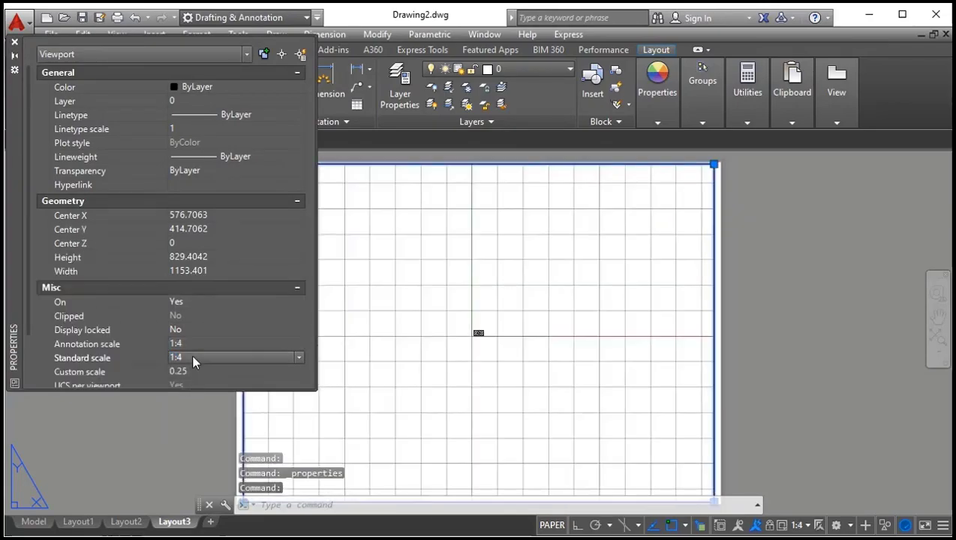
Set the standard scale of the Layout3 viewport to 1:1 and close its properties.
left_click(192, 359)
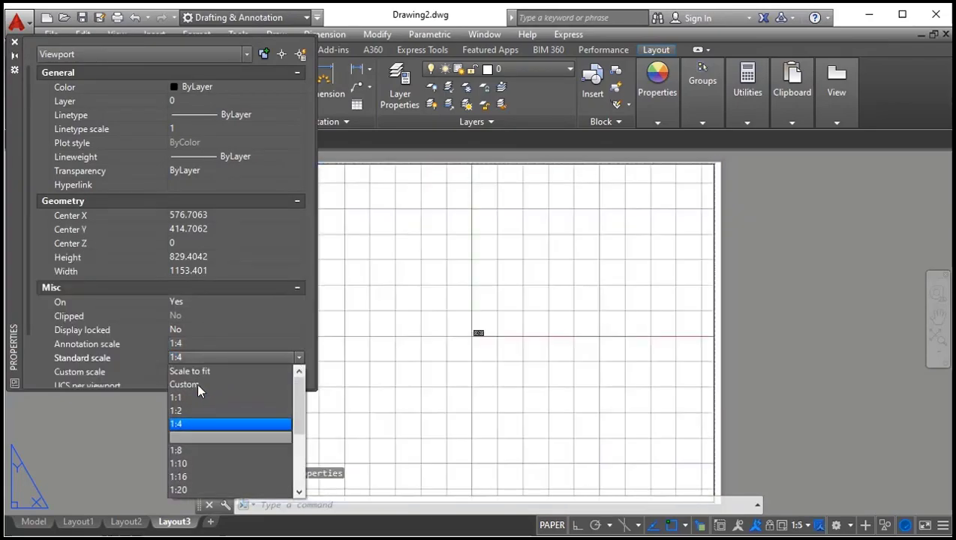
left_click(185, 399)
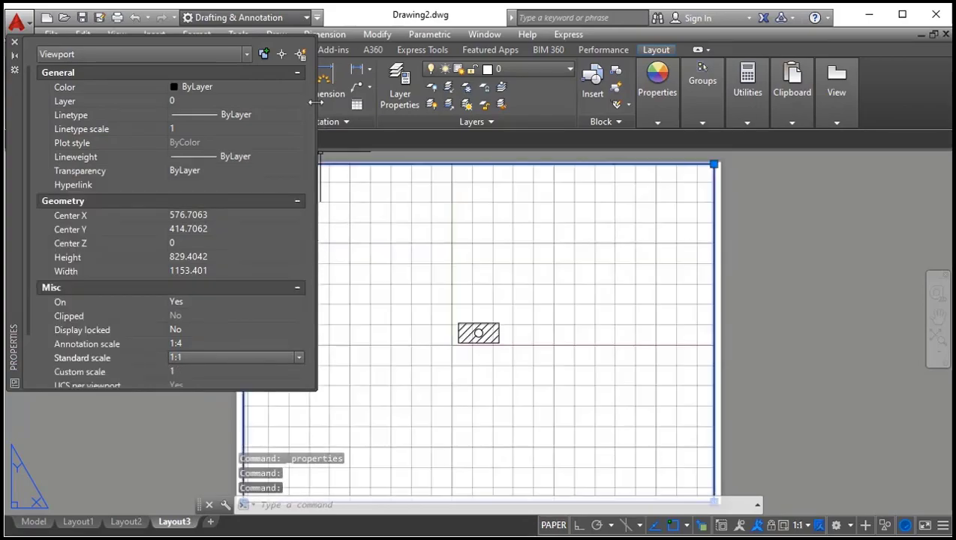
left_click(14, 42)
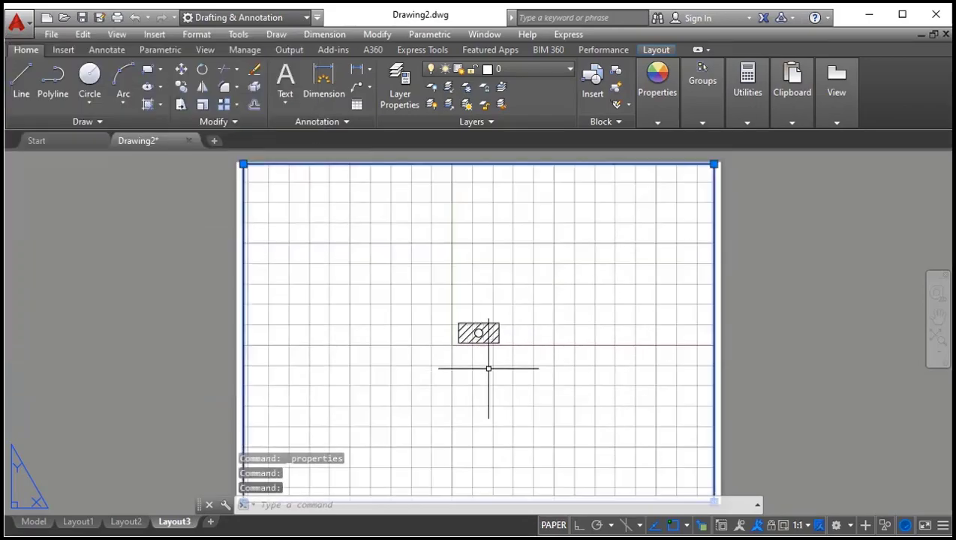
Examine the rectangle's hatch spacing in the Layout3 viewport and the Annotative hatch option in model space.
middle_click_drag(483, 365, 490, 345)
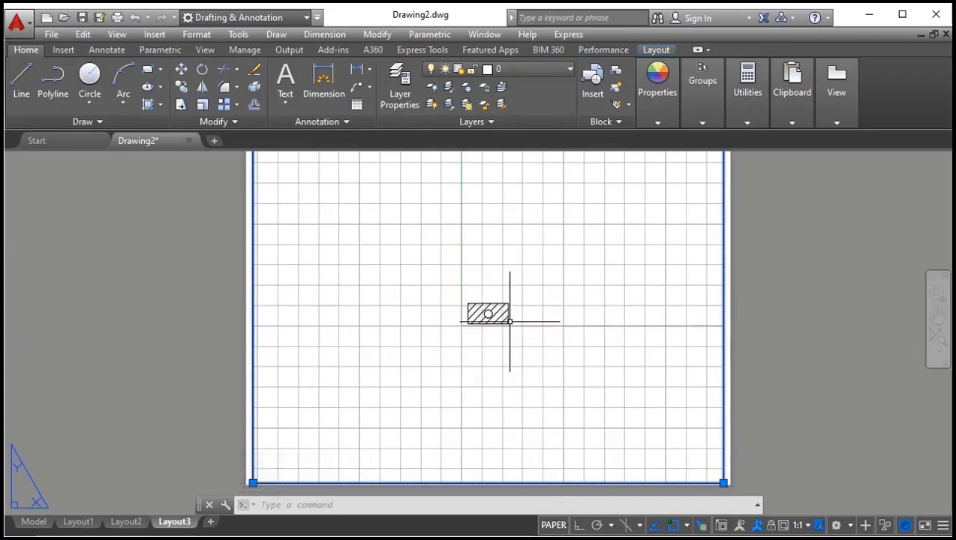
scroll(507, 314, "up", 4)
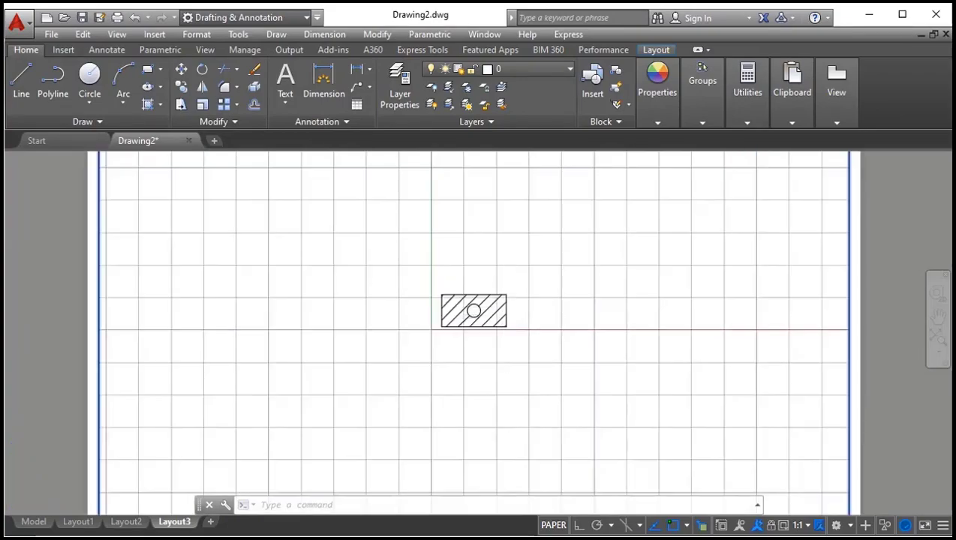
scroll(520, 344, "down", 4)
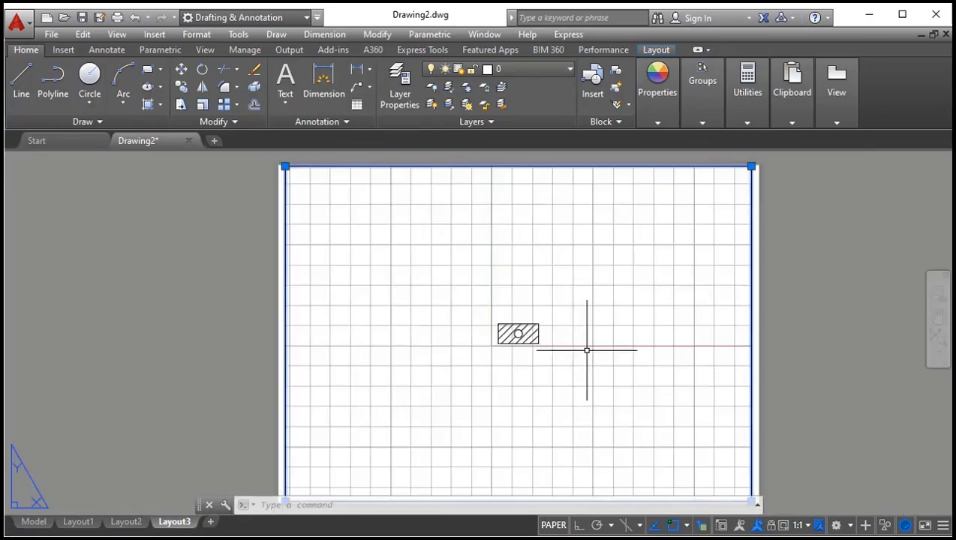
mouse_move(622, 309)
middle_mouse_down()
mouse_move(621, 325)
mouse_move(616, 318)
middle_mouse_up()
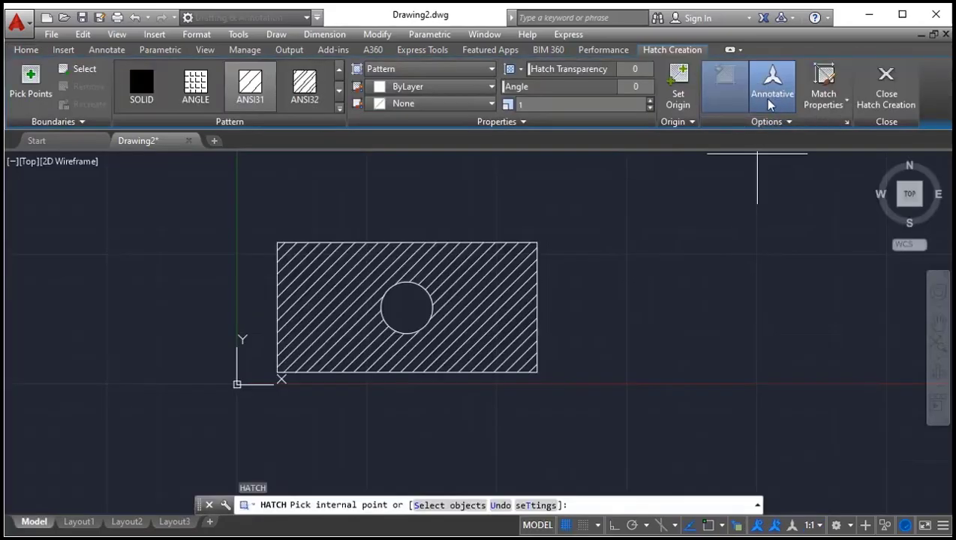
left_click(770, 96)
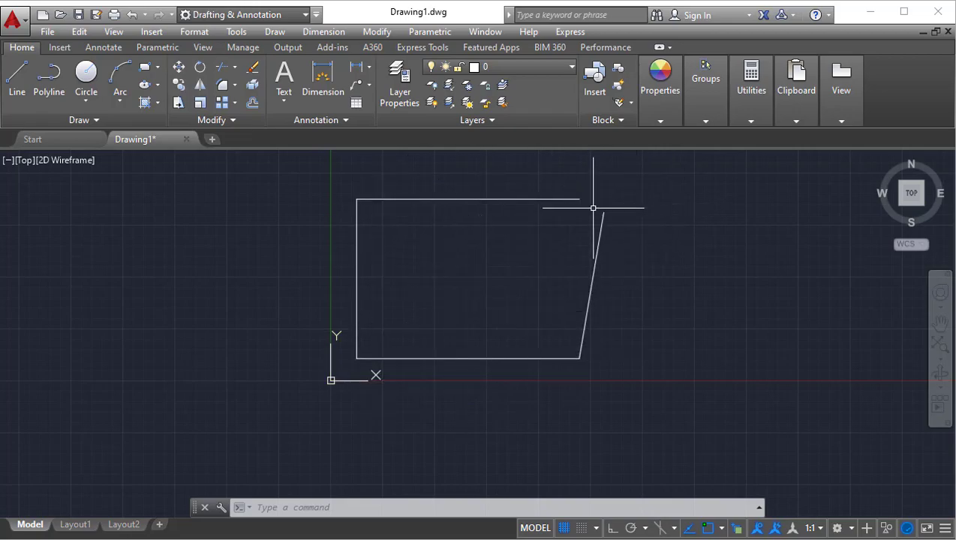
Try to hatch the inside of the open four-line outline in Drawing1 with the ANGLE pattern, and dismiss the error.
middle_click_drag(616, 210, 625, 235)
type("h")
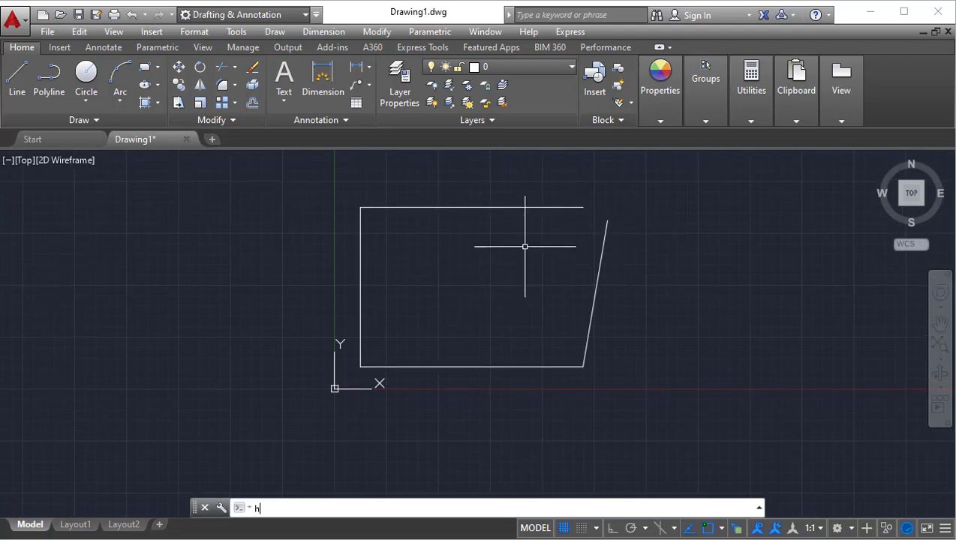
key("Return")
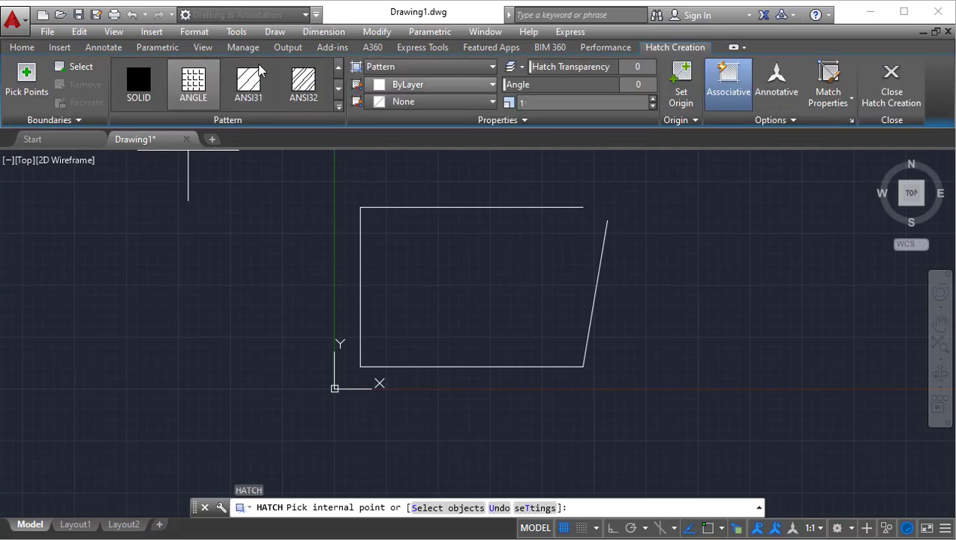
left_click(36, 90)
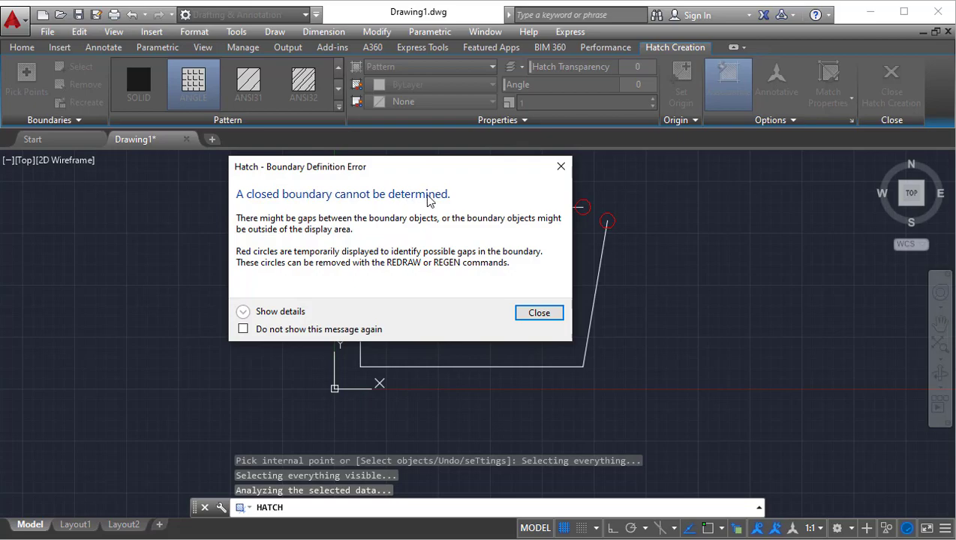
key("Return")
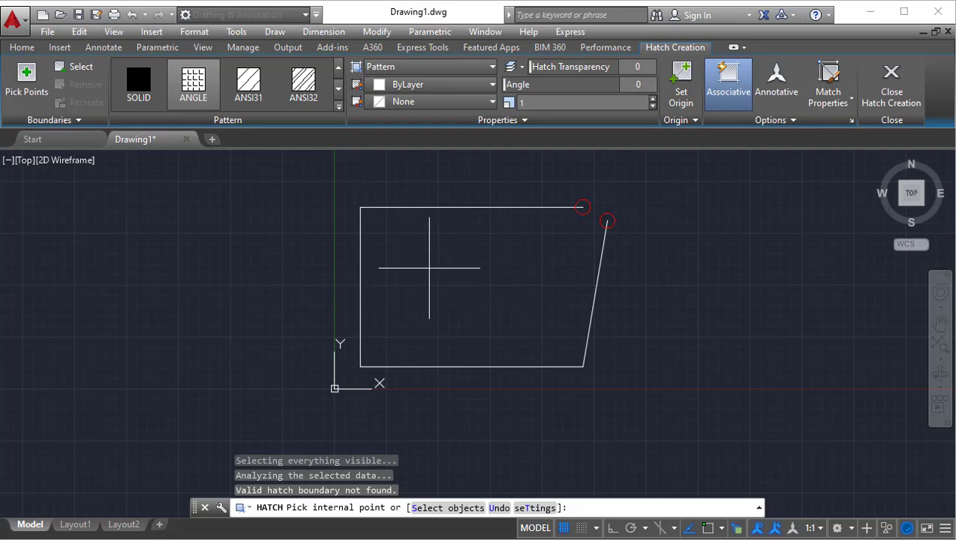
Check the gap tolerance among the hatch options, examine the gap at the outline's open corner, and cancel the hatch.
left_click(767, 121)
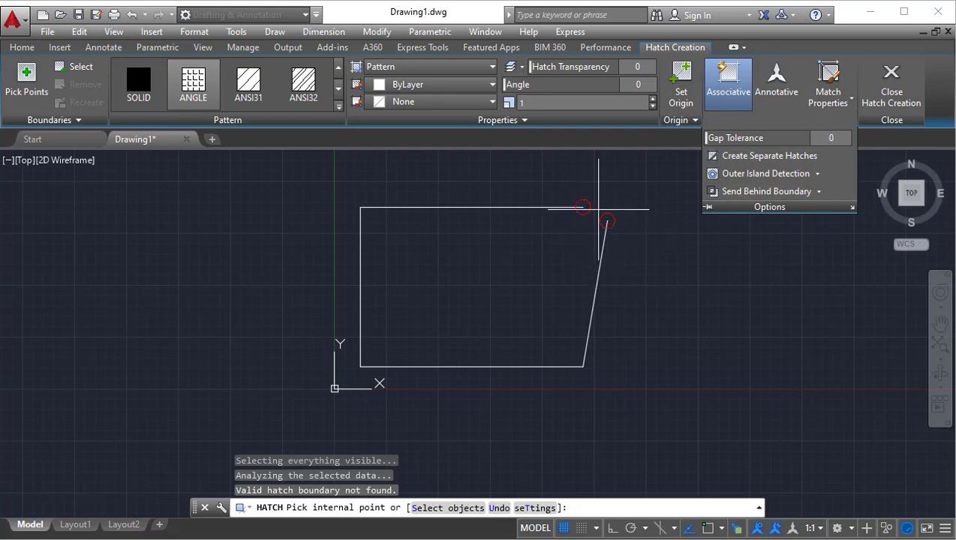
scroll(611, 212, "up", 3)
middle_click_drag(618, 210, 591, 240)
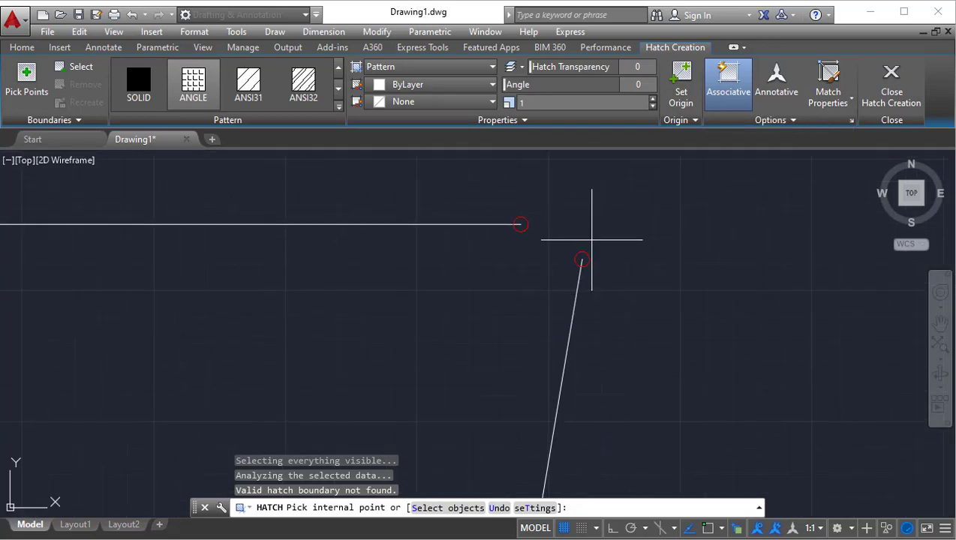
key("Escape")
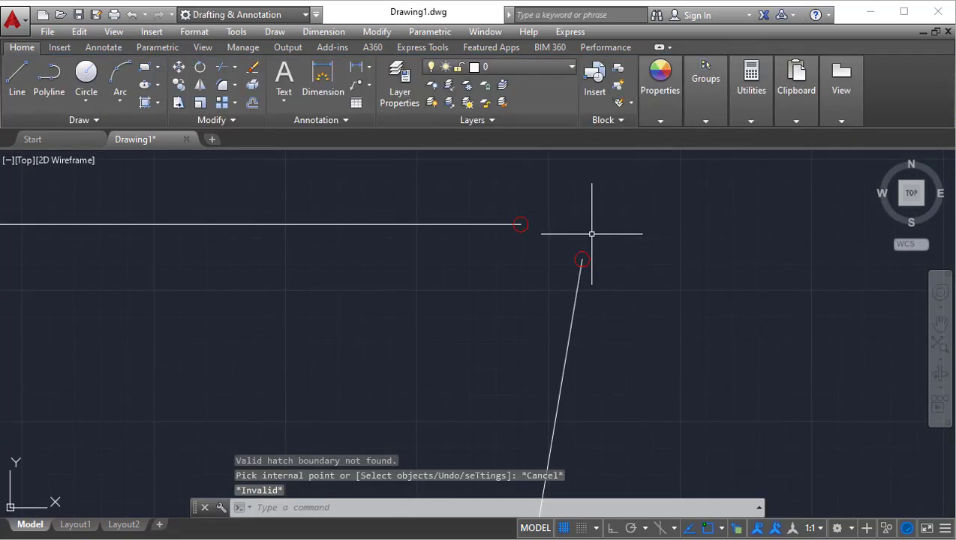
Measure the distance between the open ends of the outline's upper line and slanted line.
type("di")
key("Return")
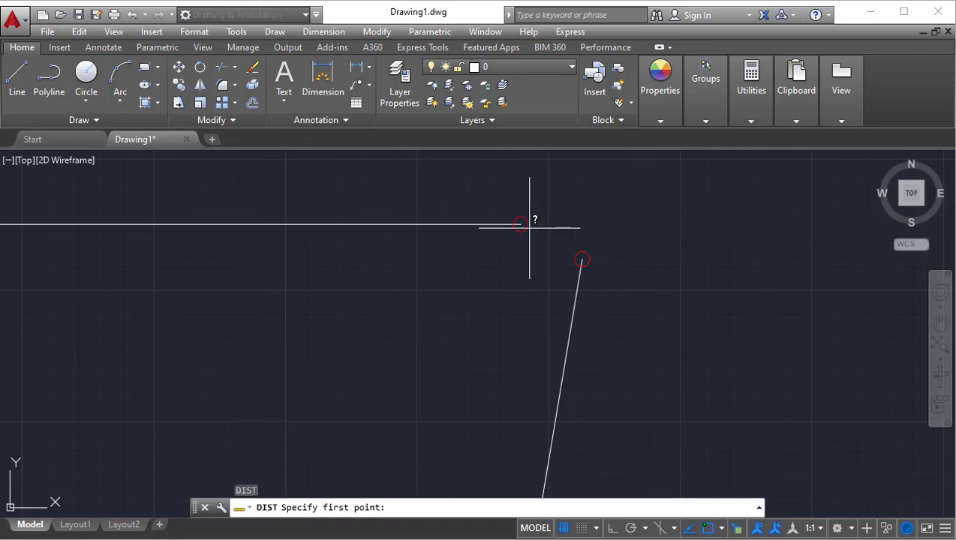
left_click(530, 225)
left_click(581, 257)
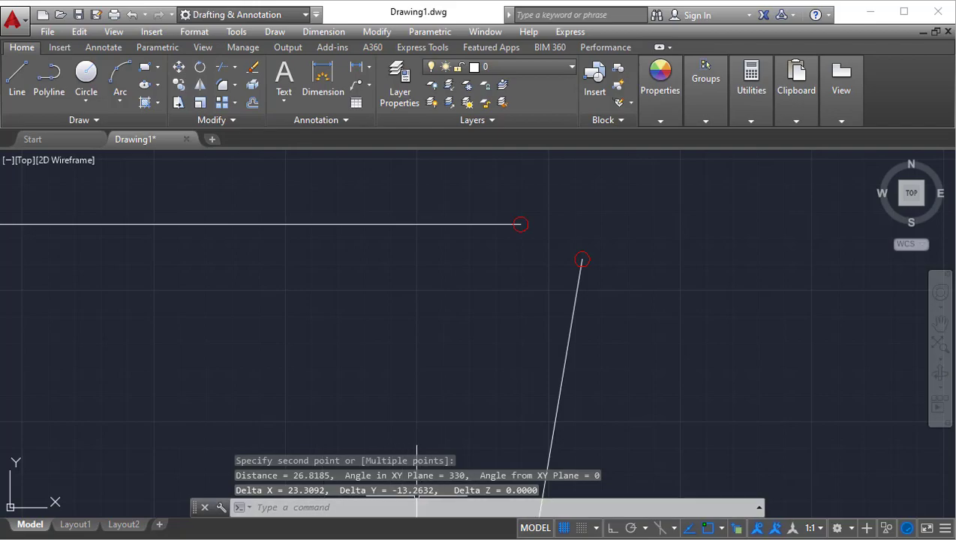
Start a new hatch with a gap tolerance large enough to bridge the outline's open corner.
scroll(554, 249, "down", 1)
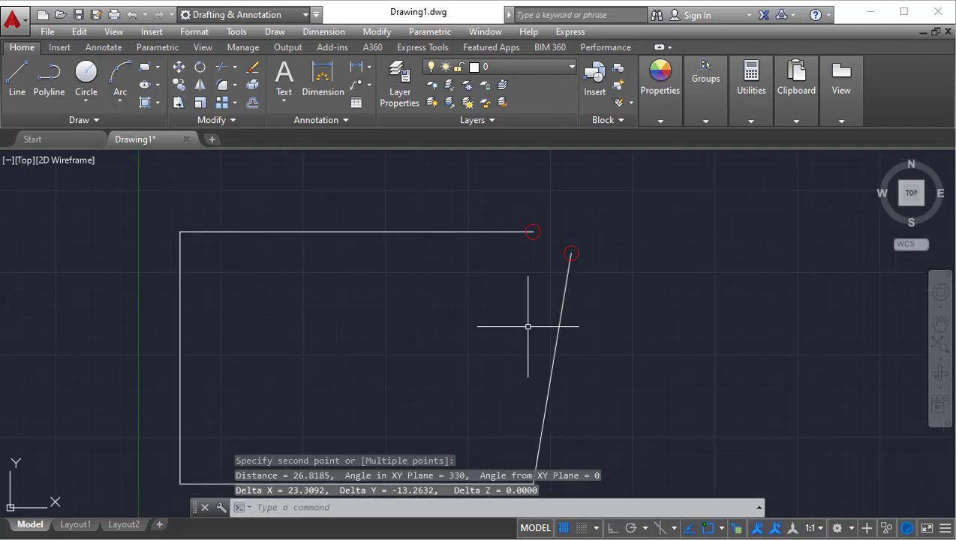
scroll(498, 293, "down", 2)
scroll(511, 279, "up", 2)
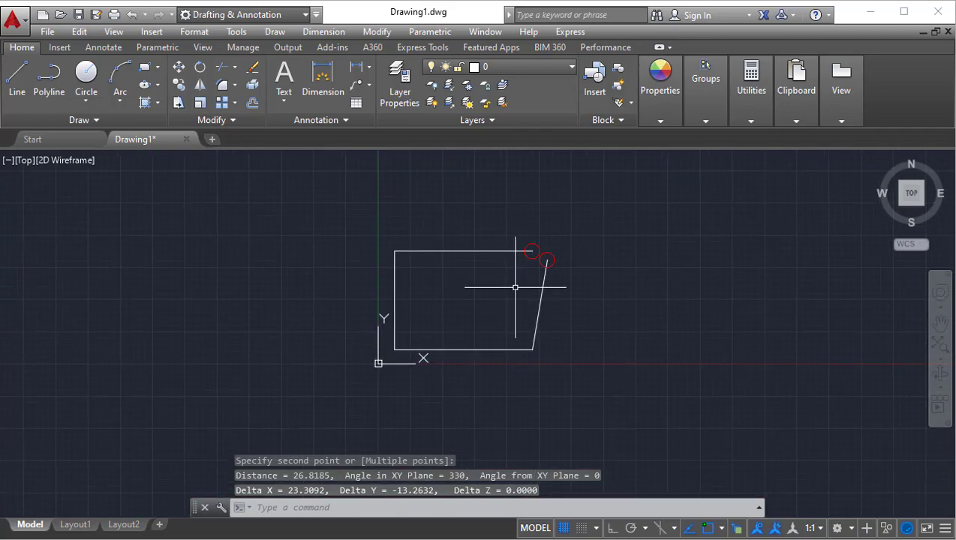
key("Return")
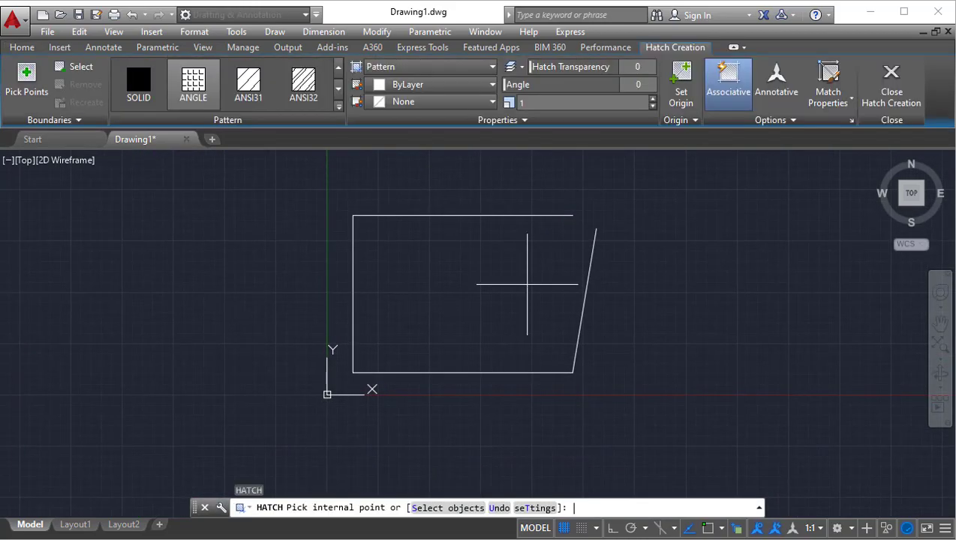
left_click(798, 122)
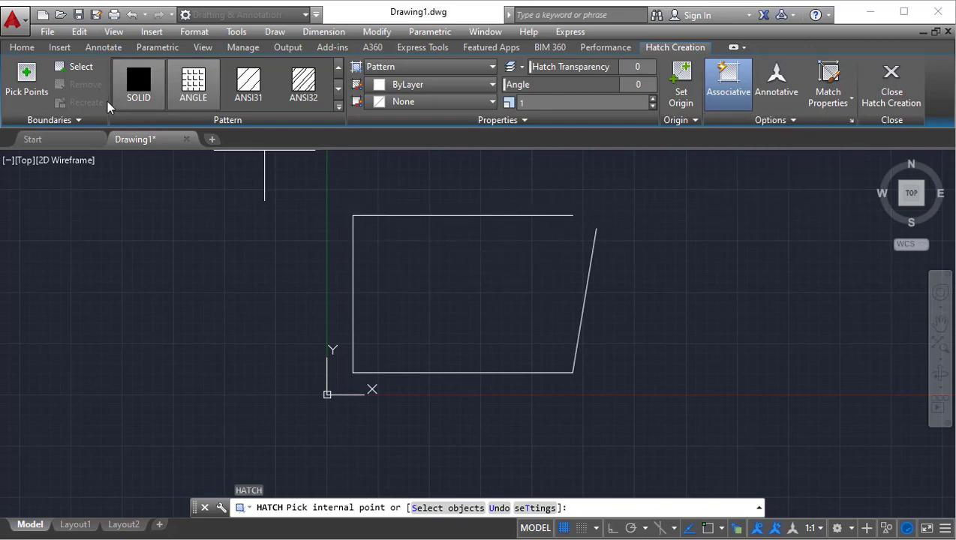
Hatch the inside of the open outline with the ANGLE pattern, choosing to continue despite the open boundary, and end the command.
left_click(23, 81)
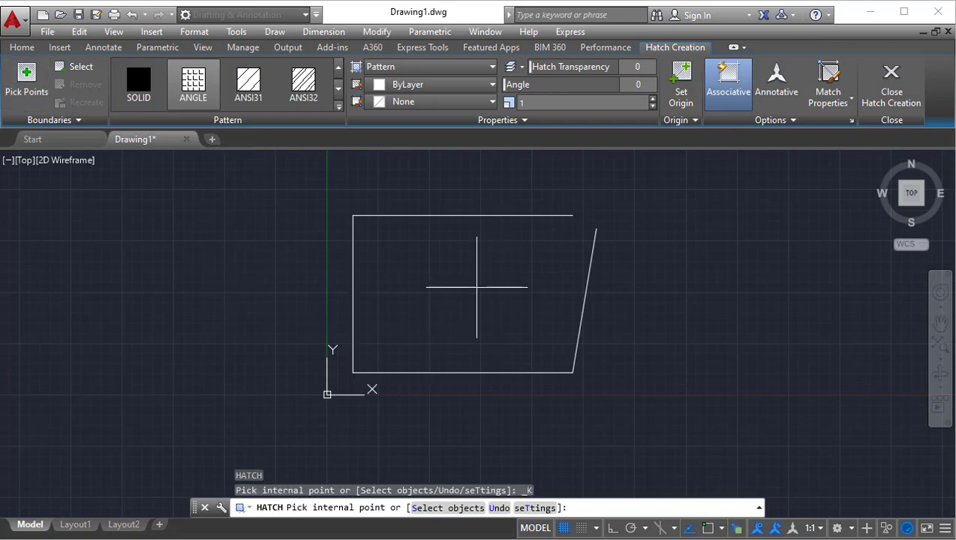
left_click(477, 286)
mouse_move(495, 152)
left_mouse_down()
mouse_move(342, 188)
mouse_move(215, 166)
left_mouse_up()
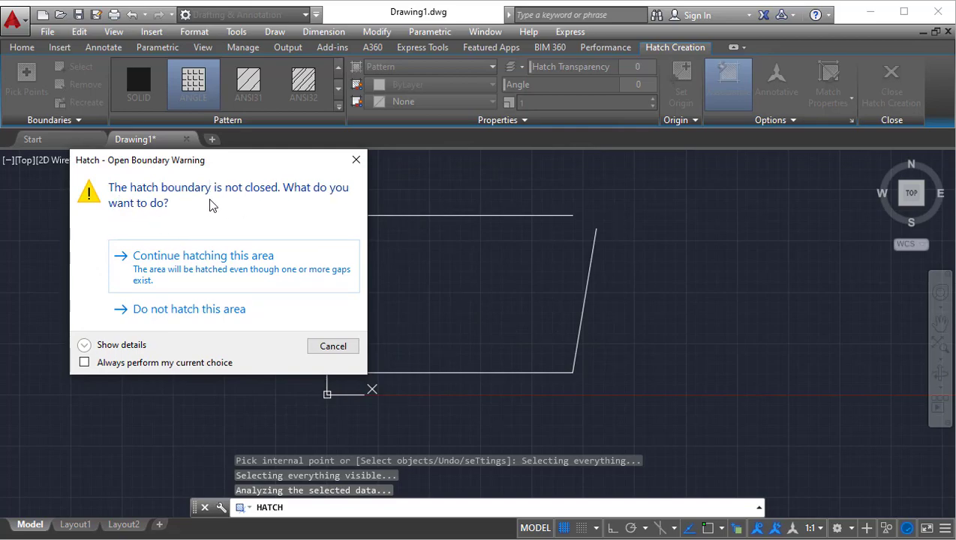
left_click_drag(214, 162, 180, 161)
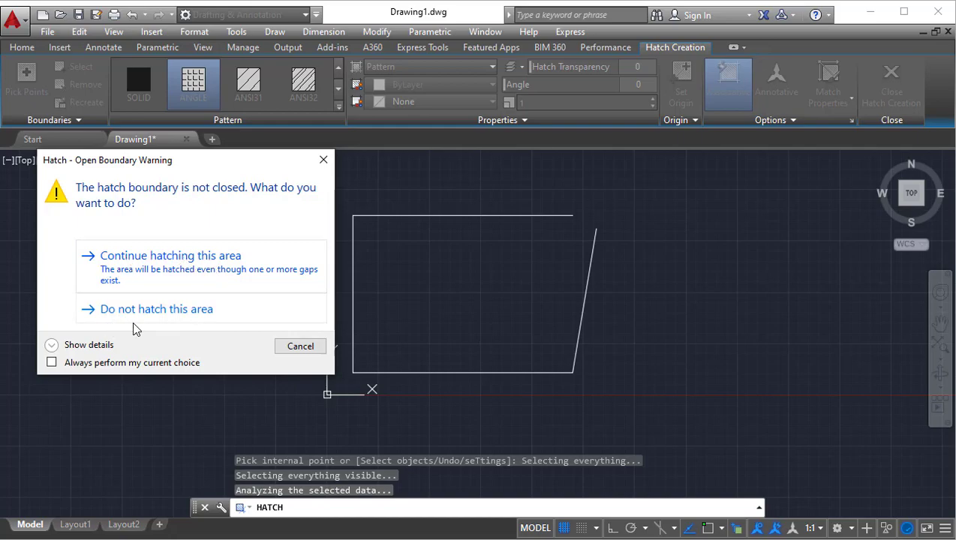
left_click(147, 257)
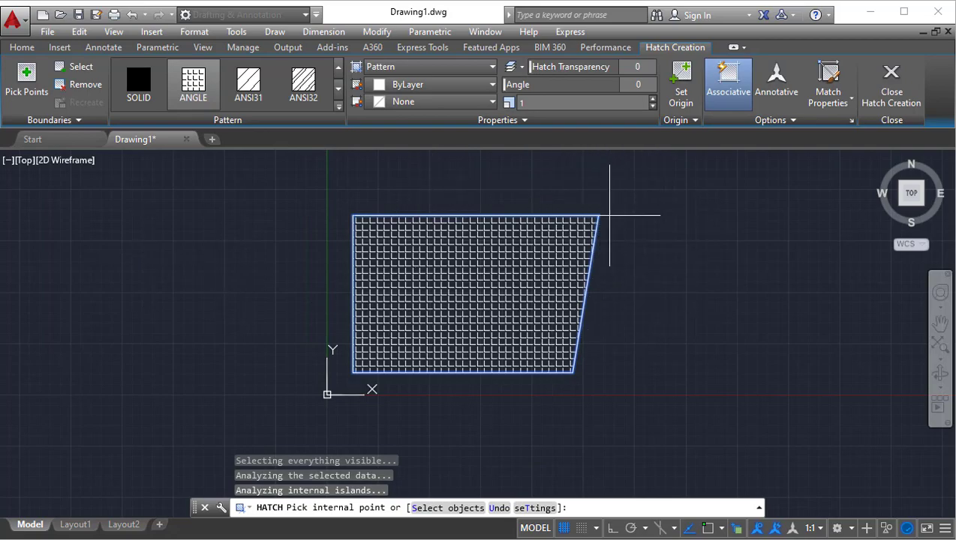
key("Escape")
Select the outline's upper and slanted lines to examine how the hatch fills the open corner, and deselect them.
scroll(614, 217, "up", 9)
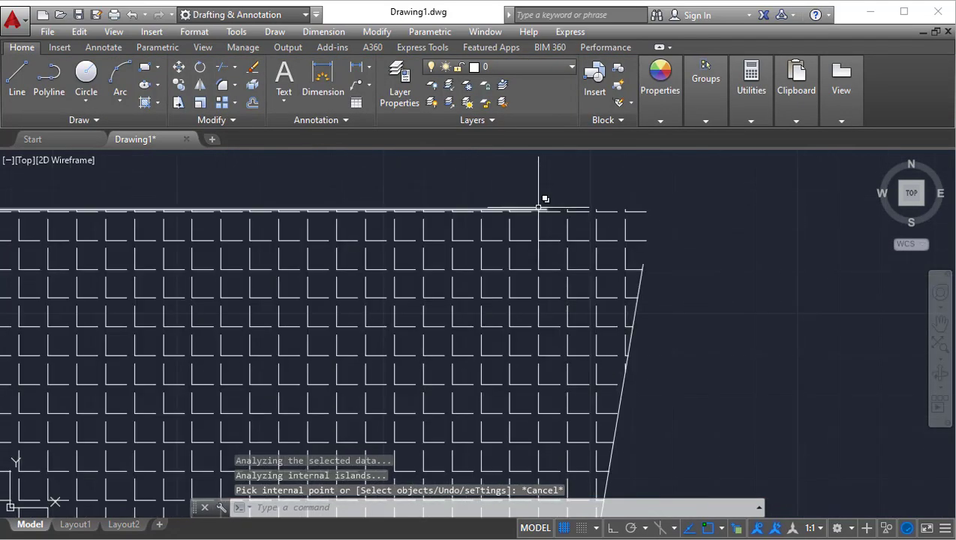
left_click(542, 211)
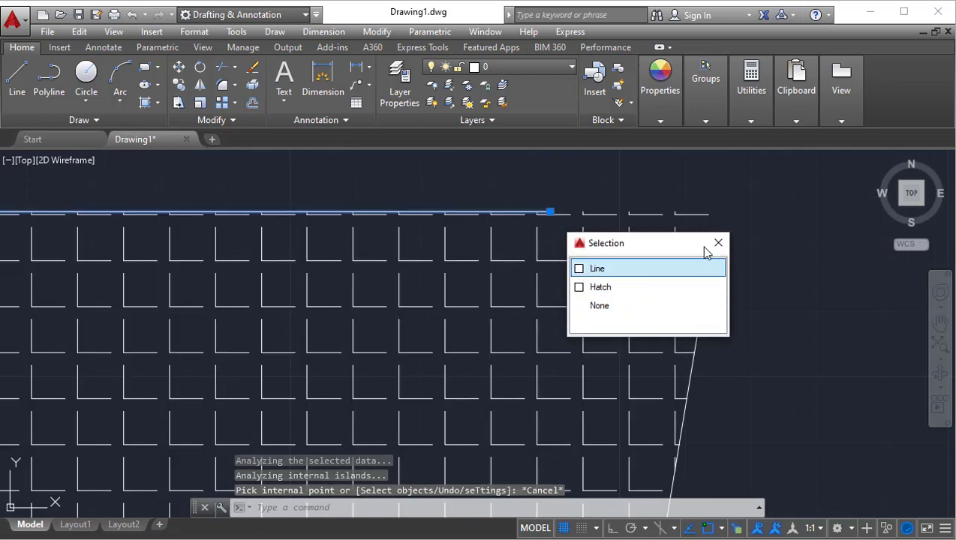
left_click(630, 269)
left_click(698, 322)
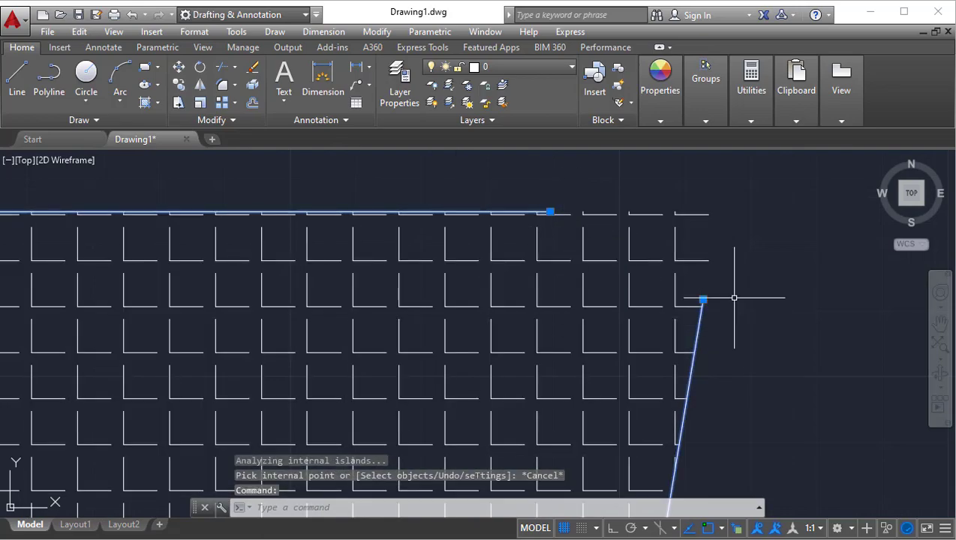
scroll(778, 325, "down", 2)
scroll(781, 326, "up", 2)
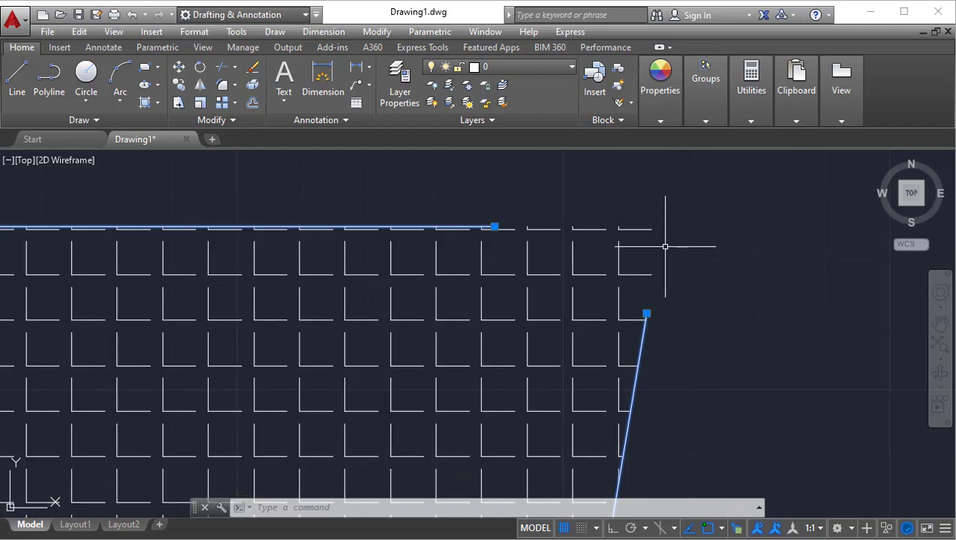
scroll(721, 243, "down", 4)
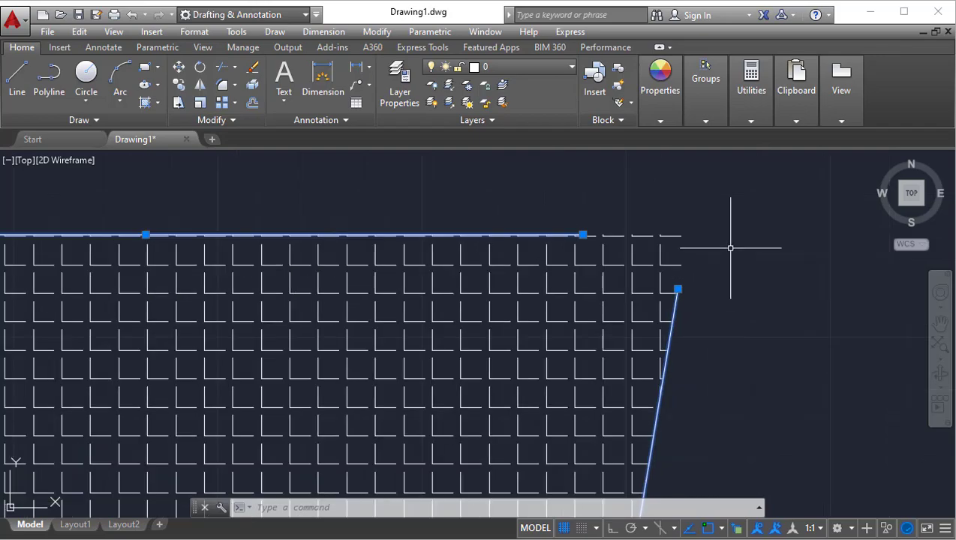
scroll(690, 303, "down", 4)
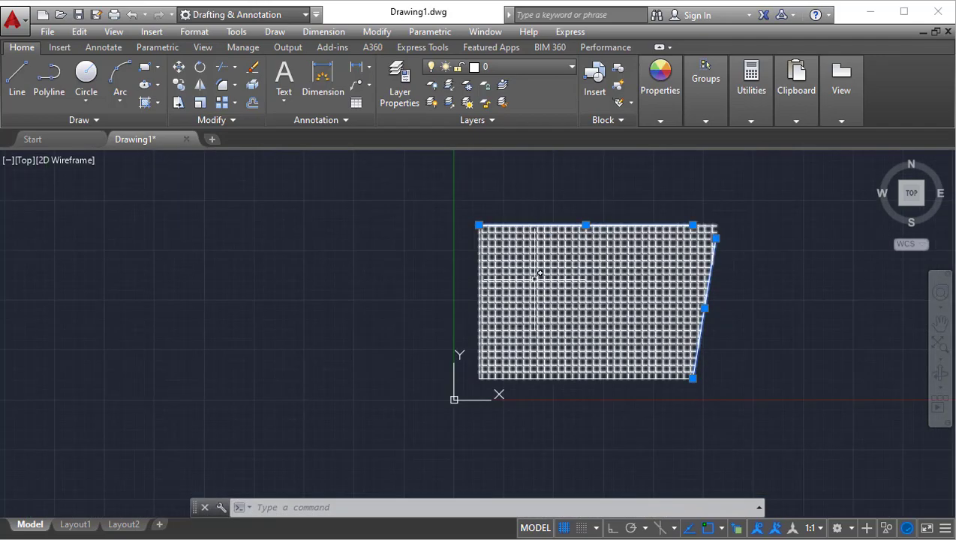
middle_click_drag(675, 325, 620, 331)
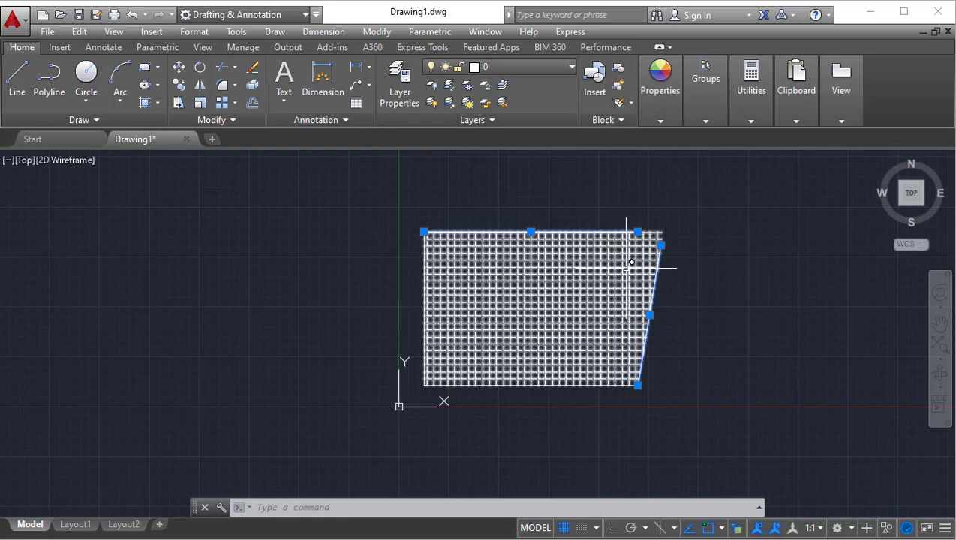
key("Escape")
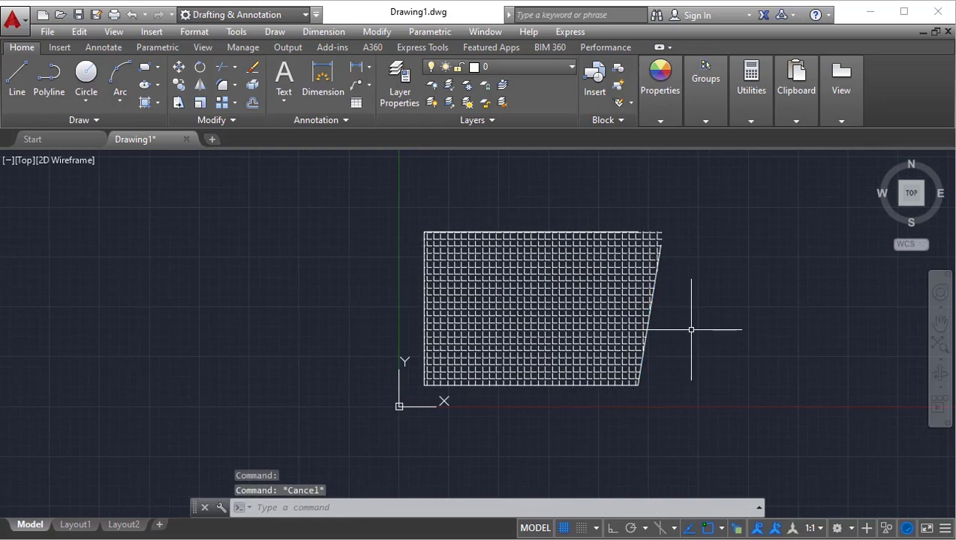